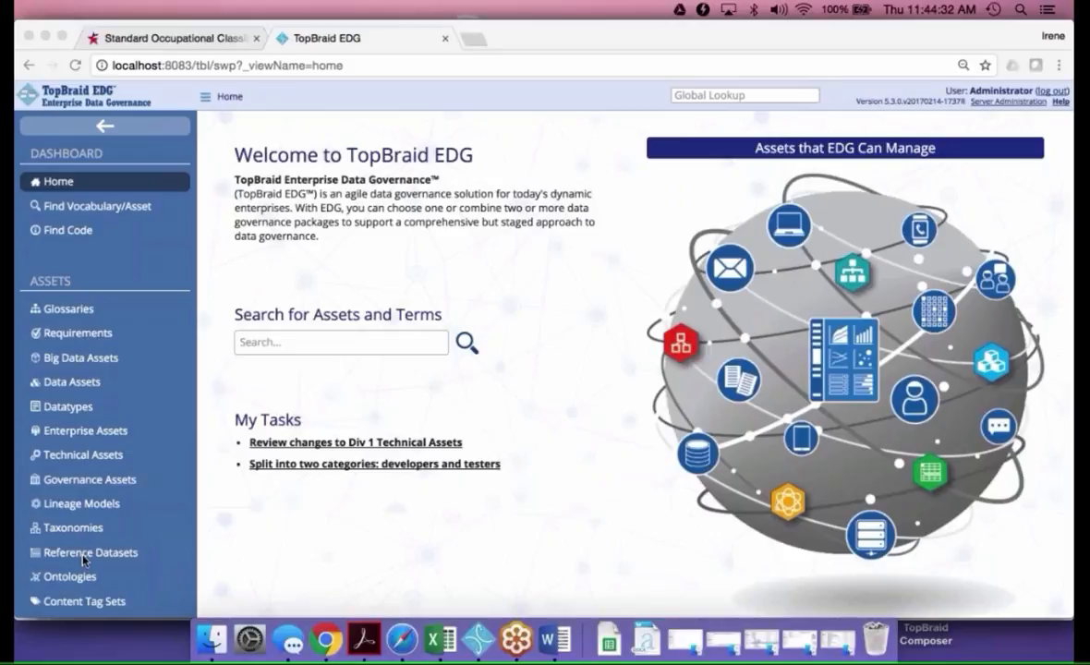
# Browse the managed reference datasets and then the managed data assets
pyautogui.click(76, 557)
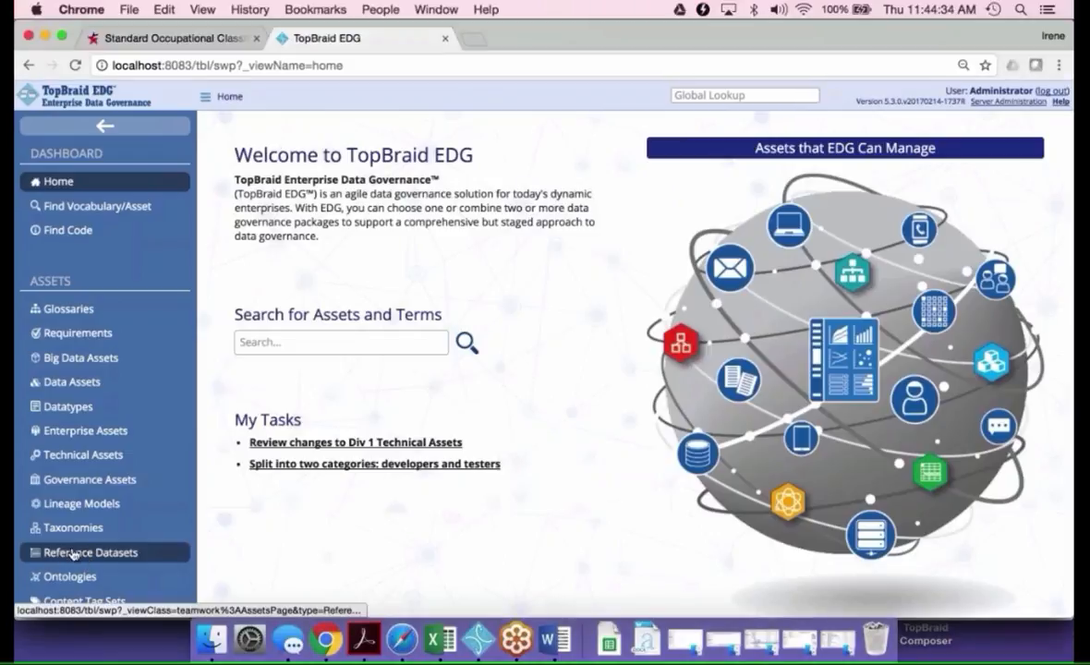
pyautogui.click(72, 555)
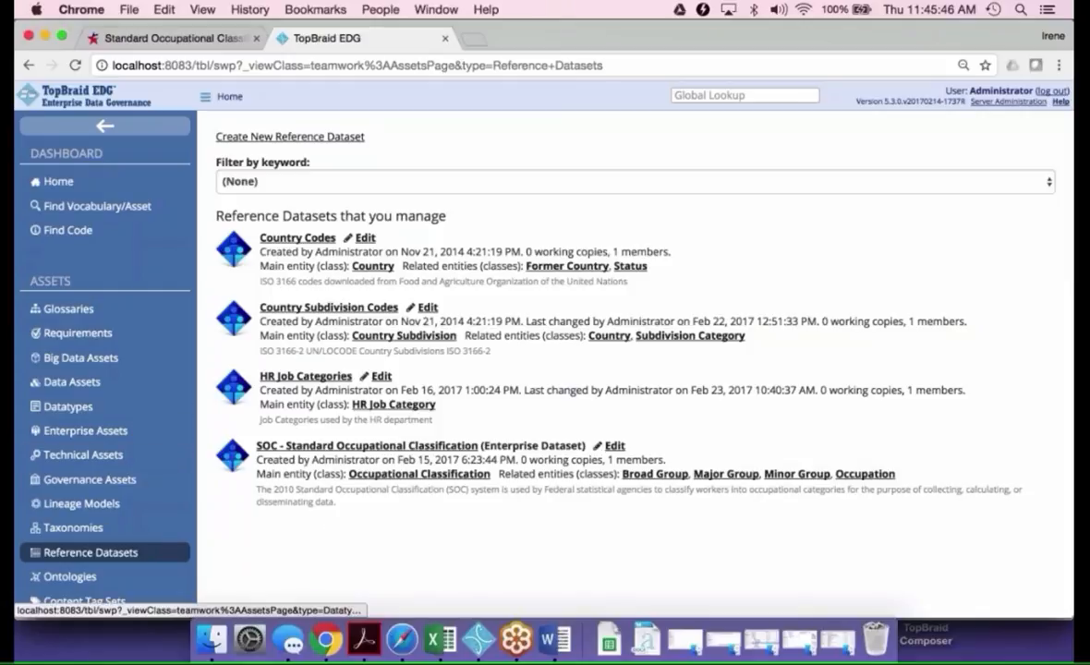
pyautogui.moveTo(82, 392)
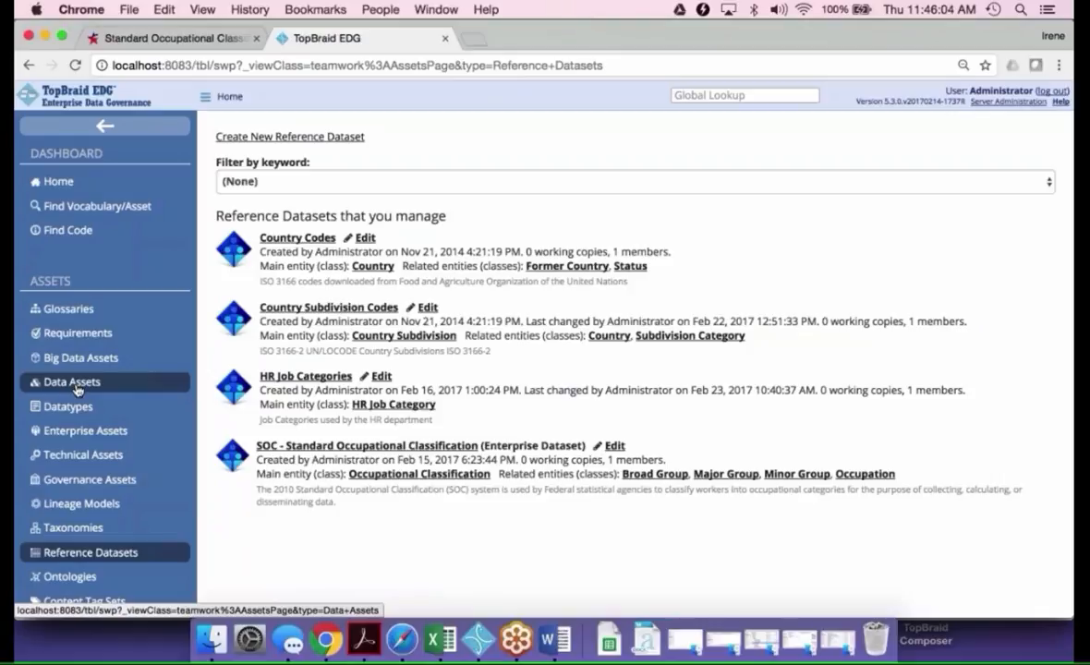
pyautogui.click(78, 387)
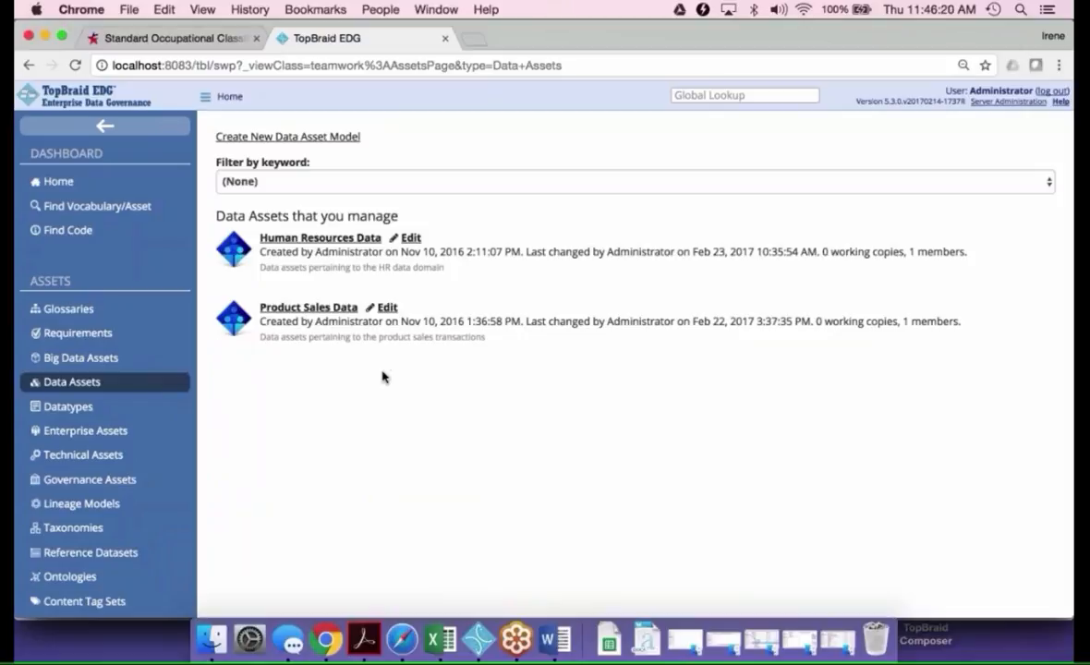
# Create a new data asset model labelled "Webinar Data Asset" that includes the Your Organization's DataTypes model
pyautogui.click(298, 139)
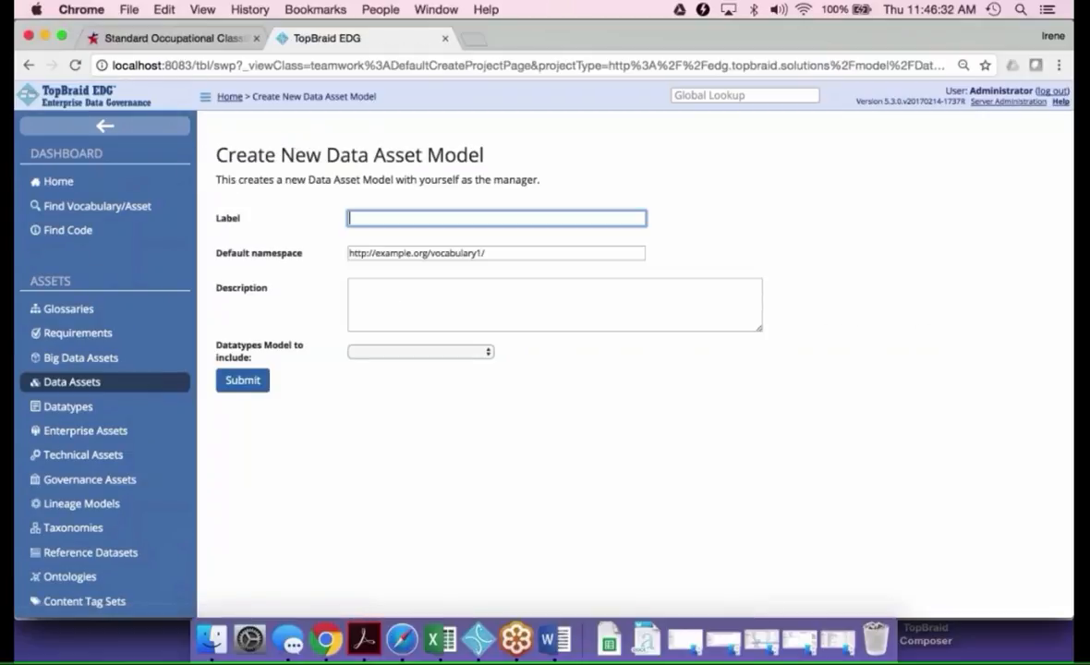
pyautogui.write('Webinar Data Asset')
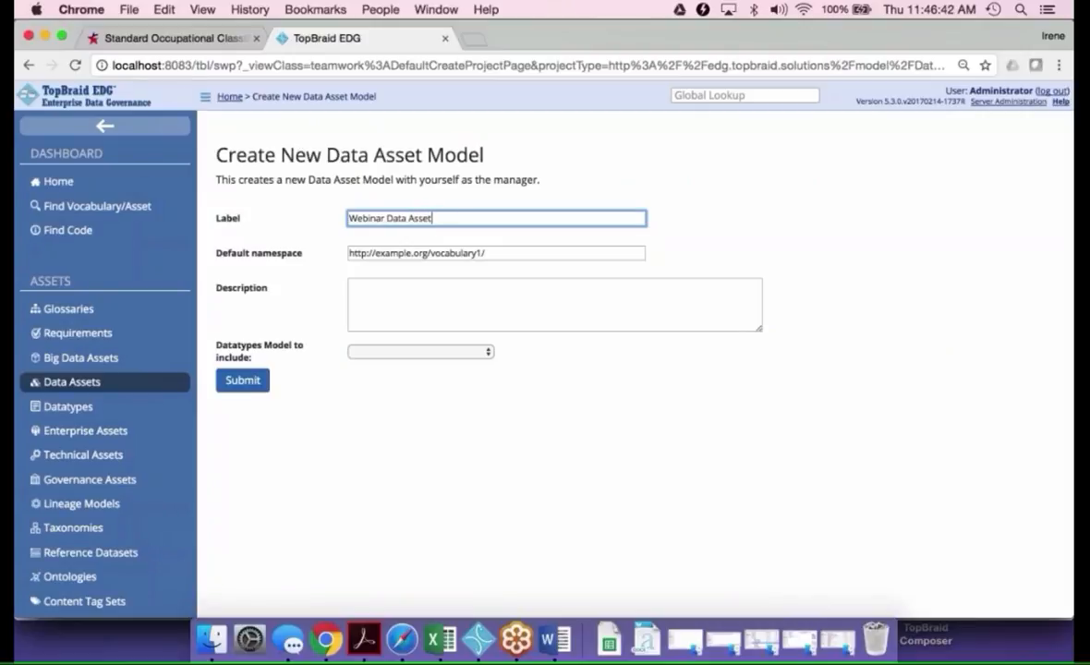
pyautogui.click(491, 358)
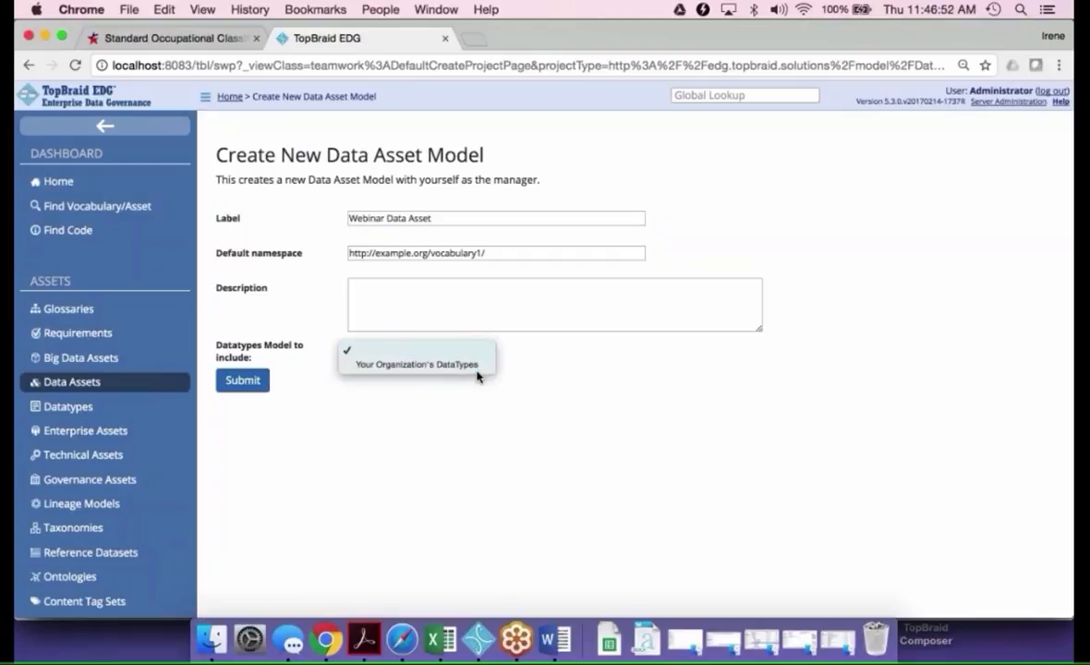
pyautogui.click(474, 373)
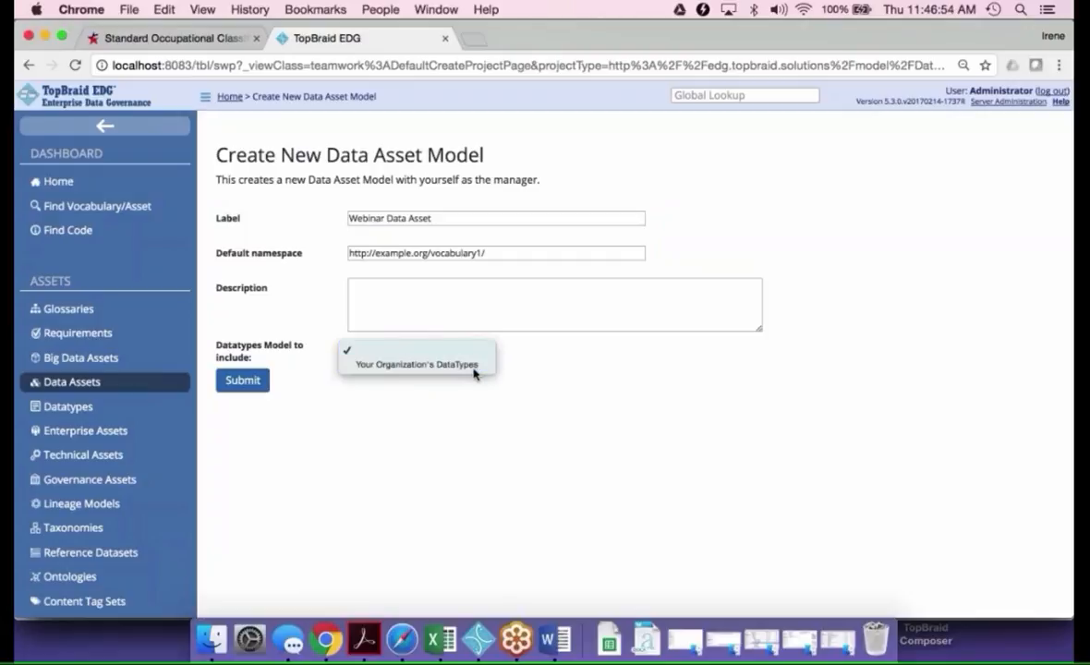
pyautogui.click(243, 381)
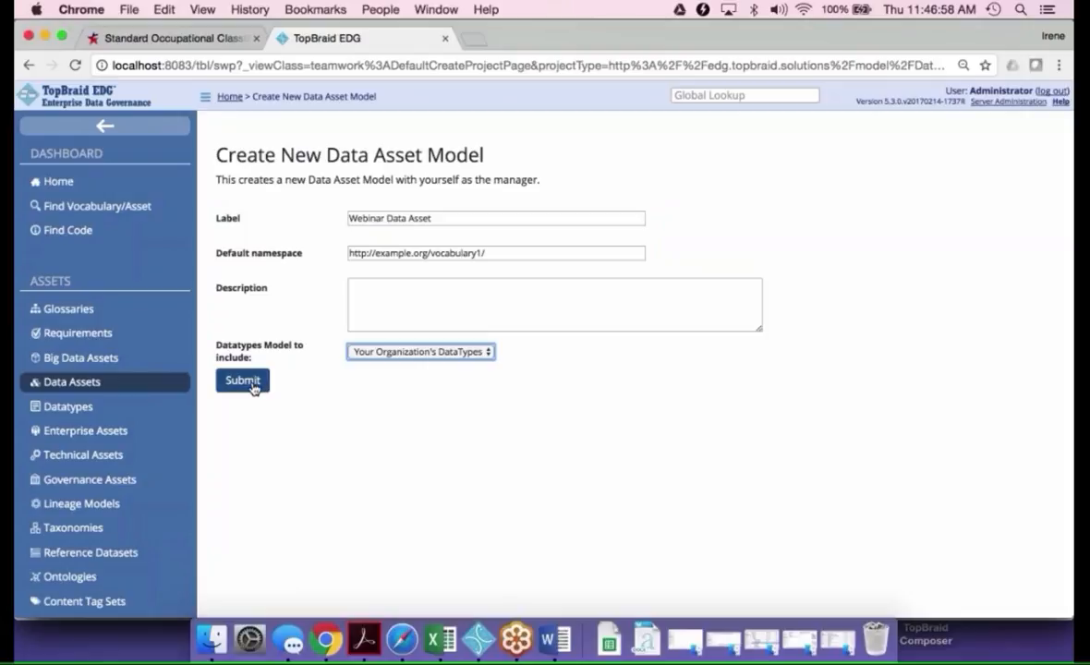
pyautogui.click(243, 380)
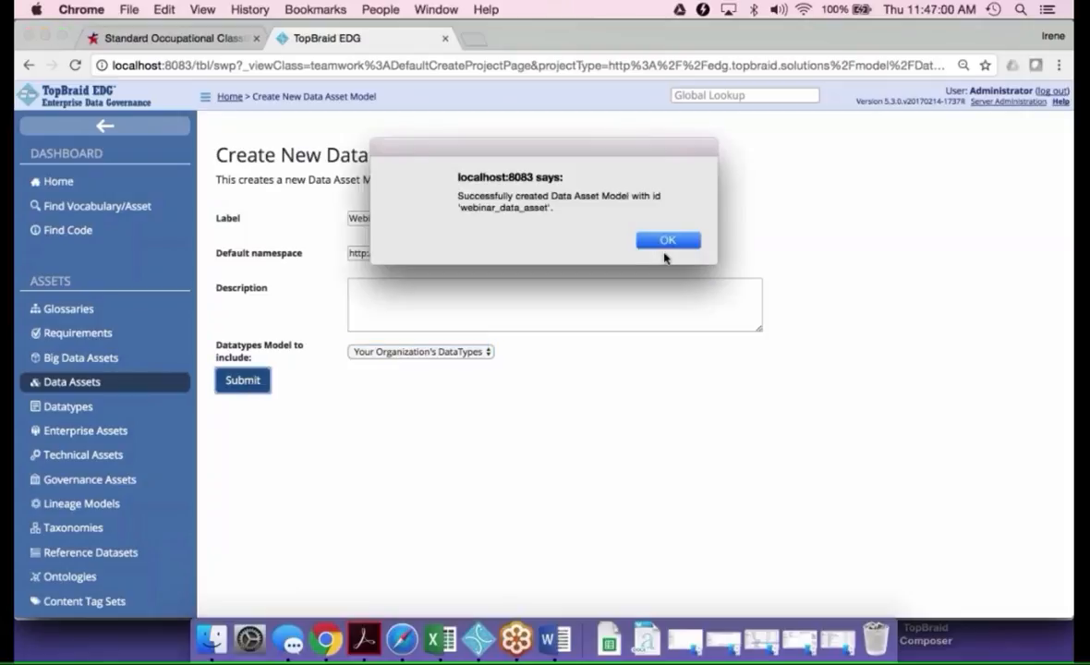
pyautogui.click(667, 242)
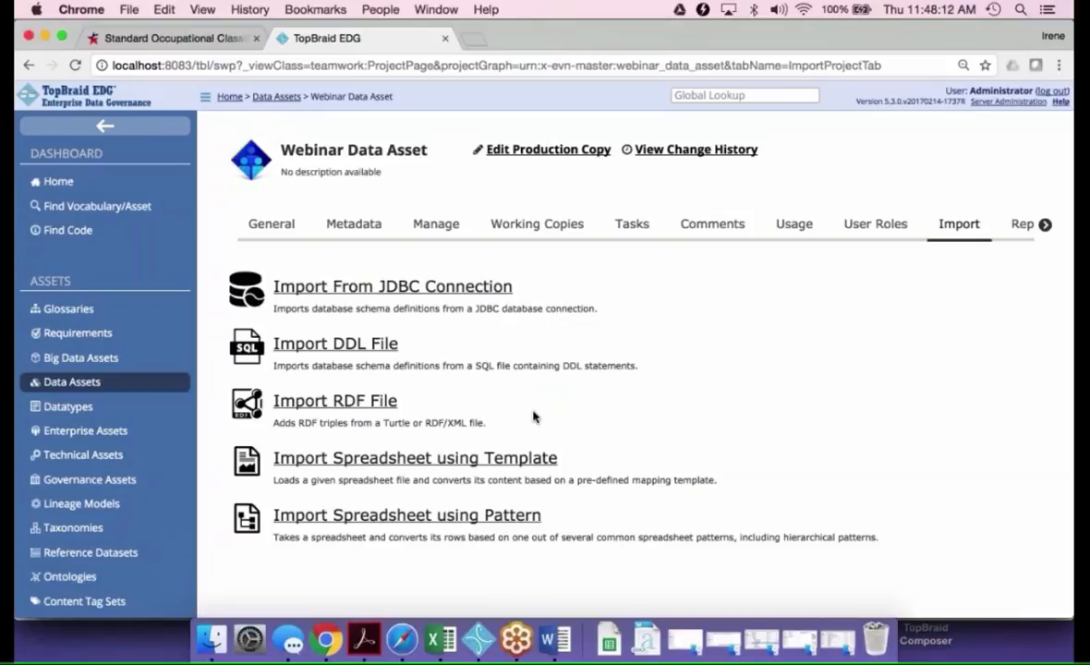
# Open the Human Resources Data asset for editing and list its Database Table items
pyautogui.click(106, 387)
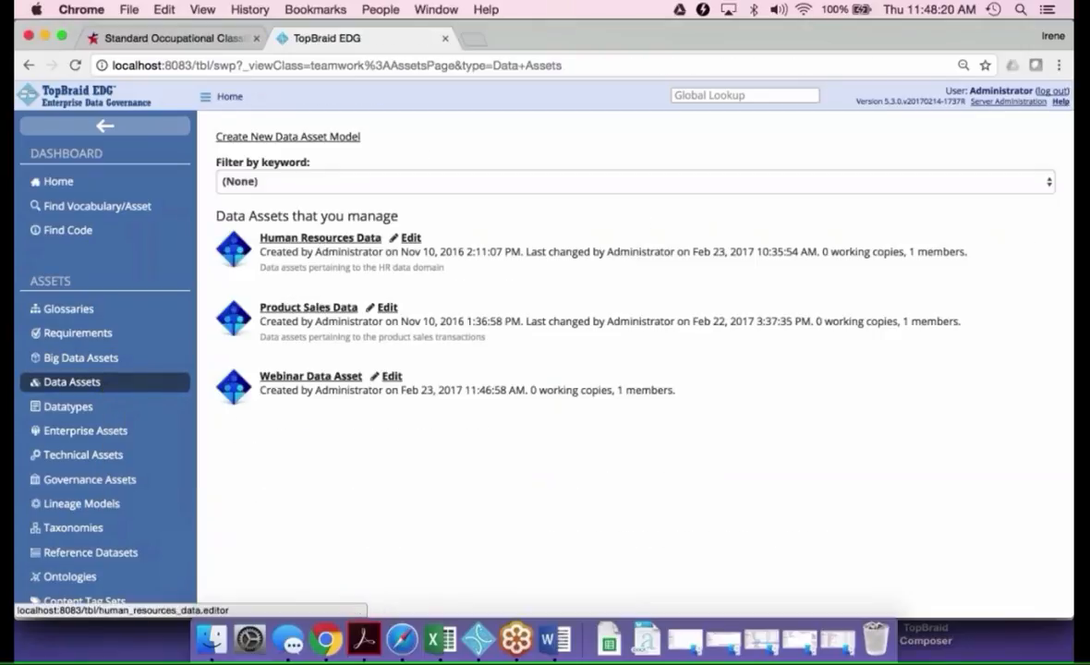
pyautogui.click(411, 239)
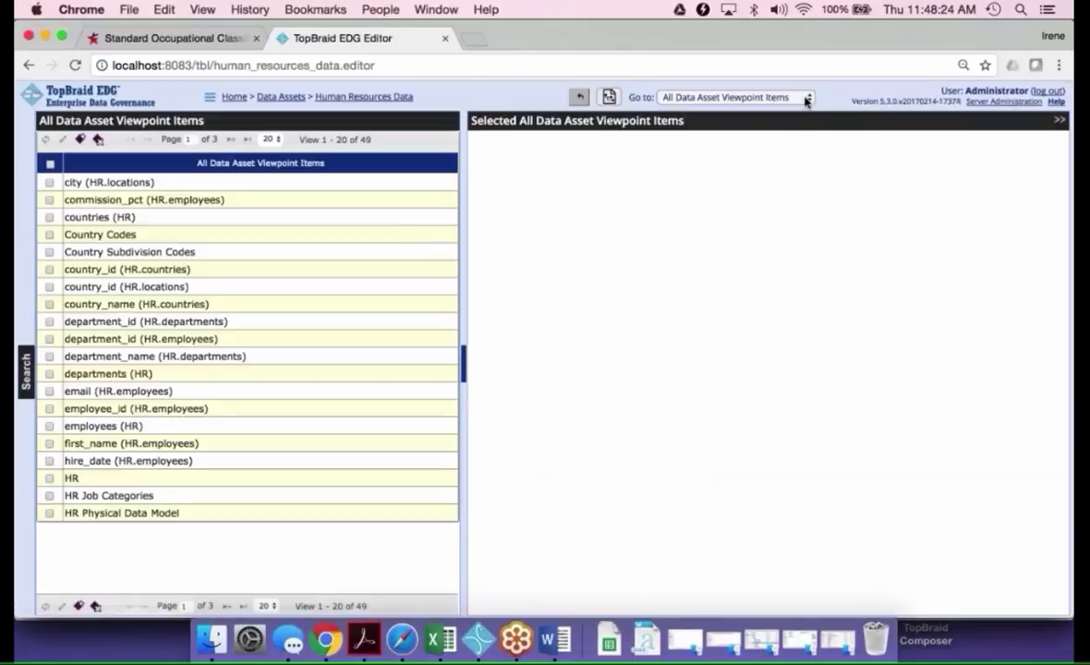
pyautogui.click(806, 100)
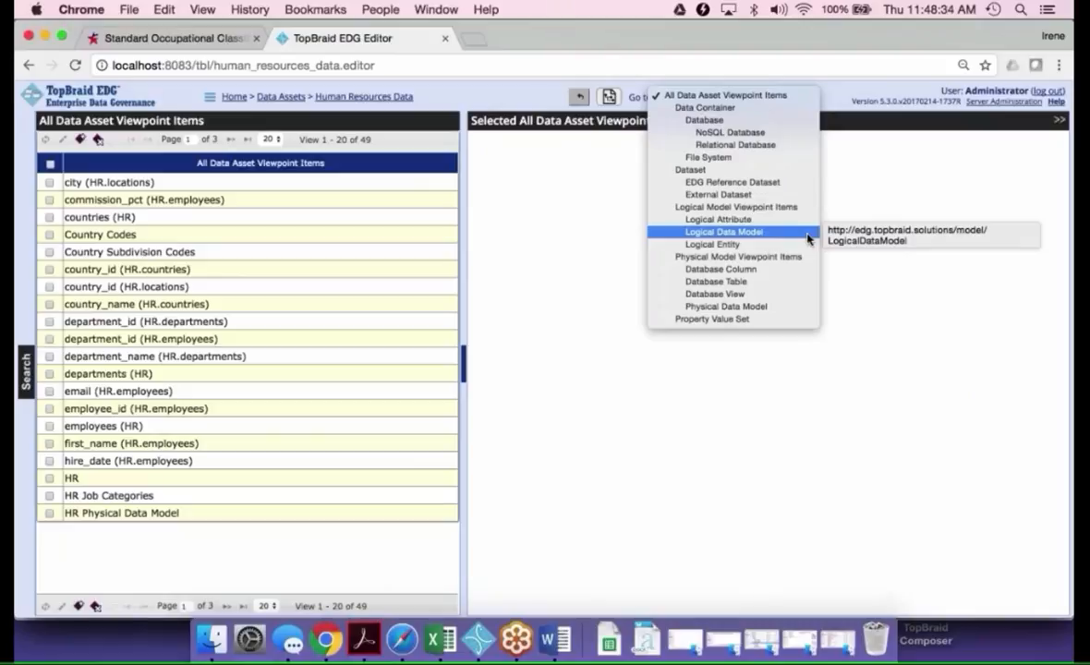
pyautogui.click(790, 283)
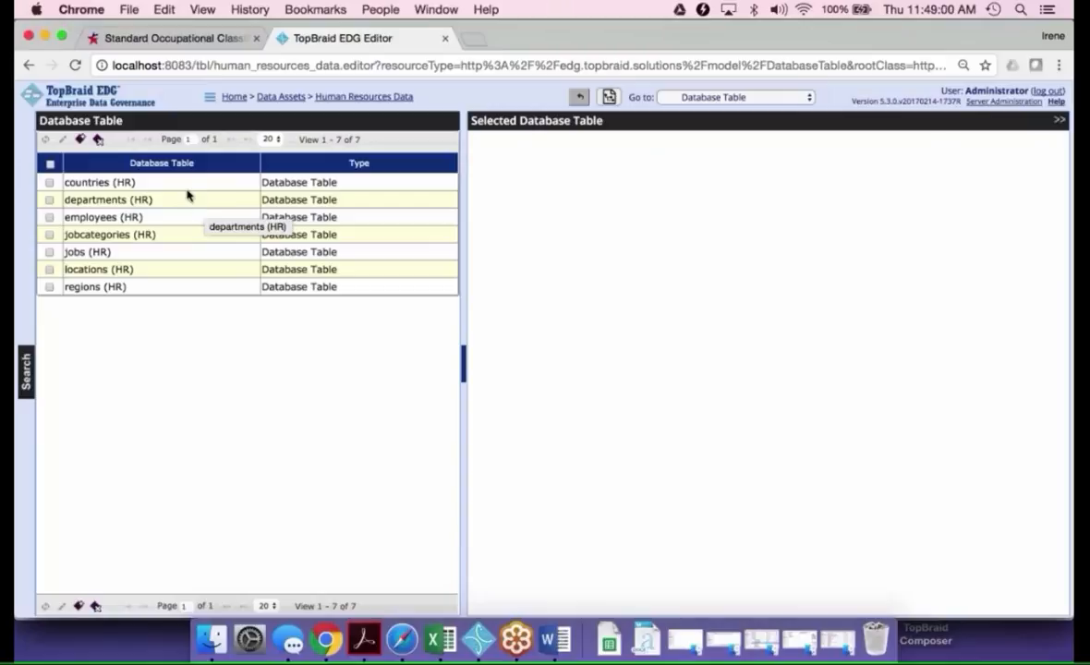
# Set the table type of the regions (HR) table to Reference, save it and display its table metadata
pyautogui.click(151, 290)
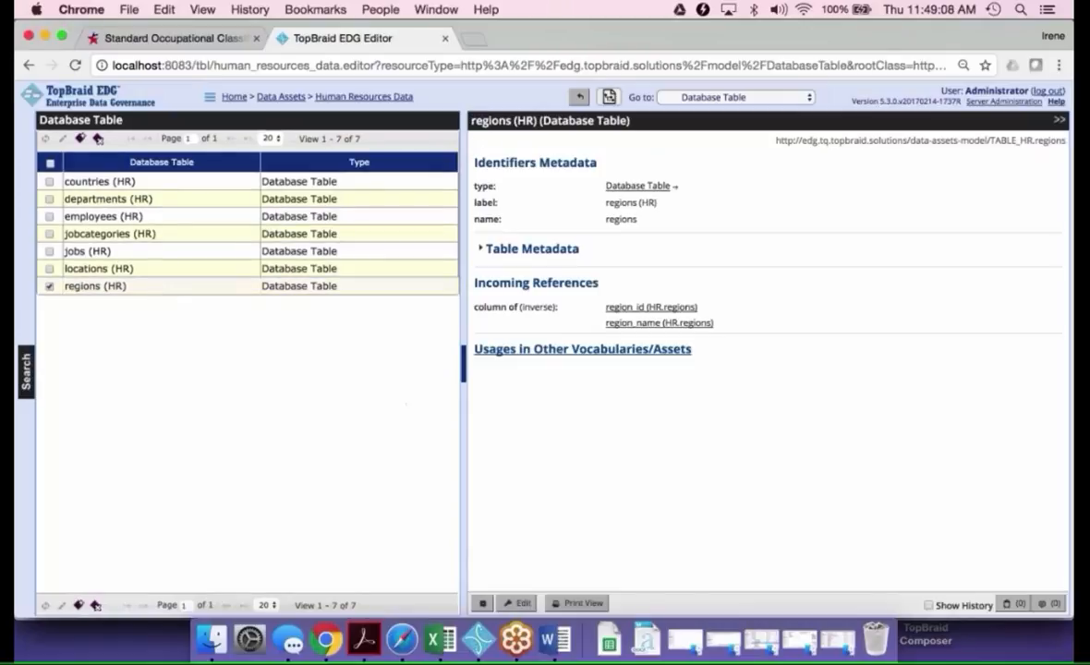
pyautogui.click(548, 249)
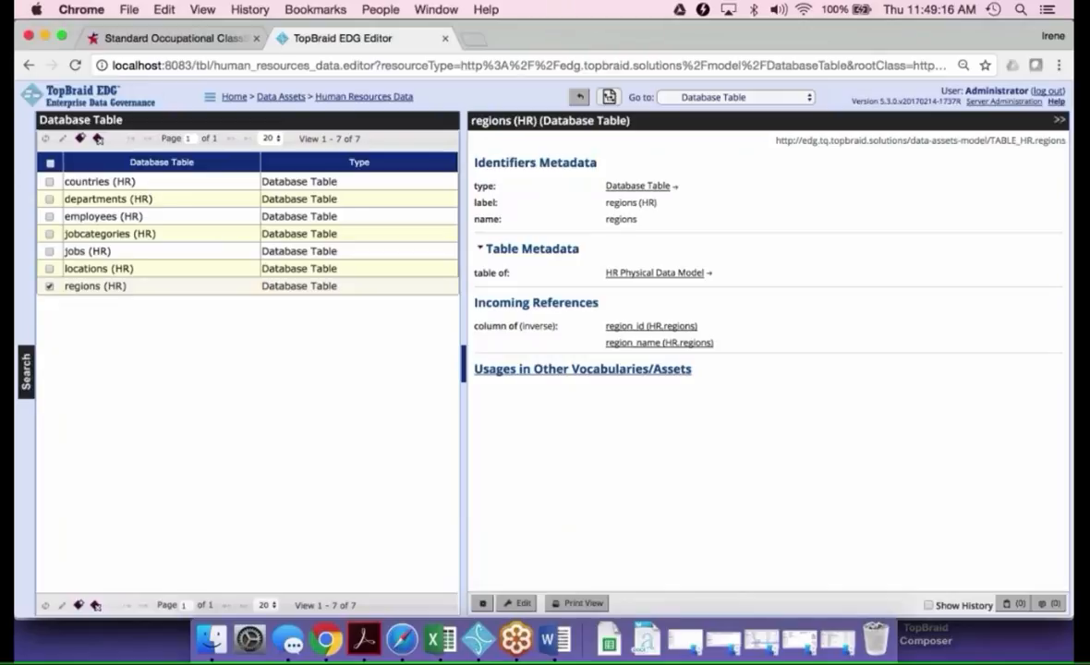
pyautogui.click(517, 603)
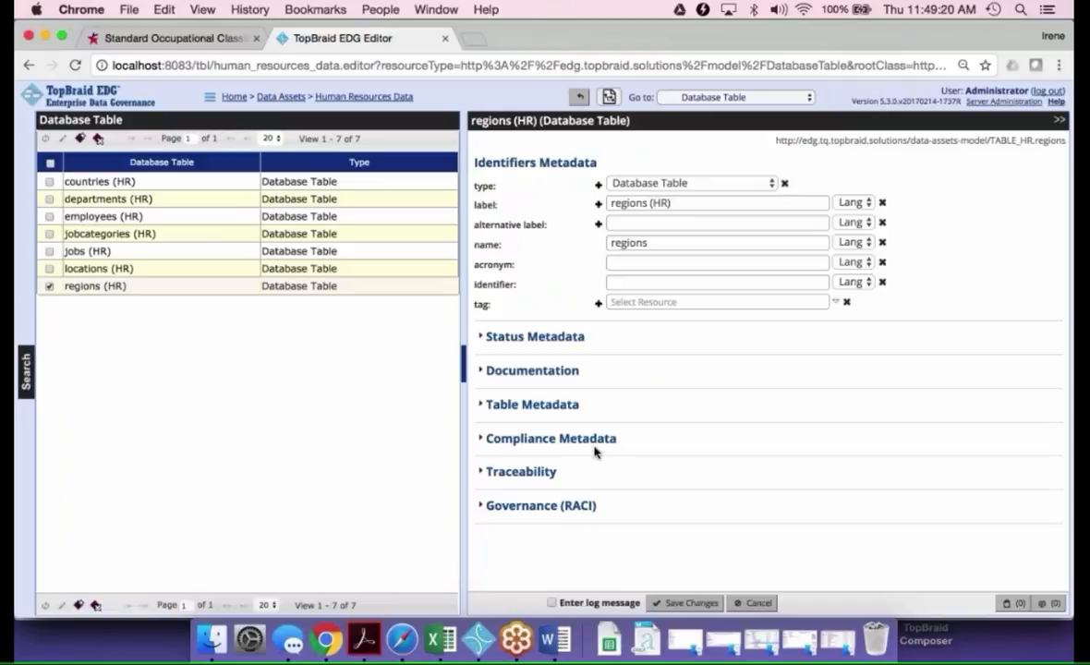
pyautogui.click(482, 411)
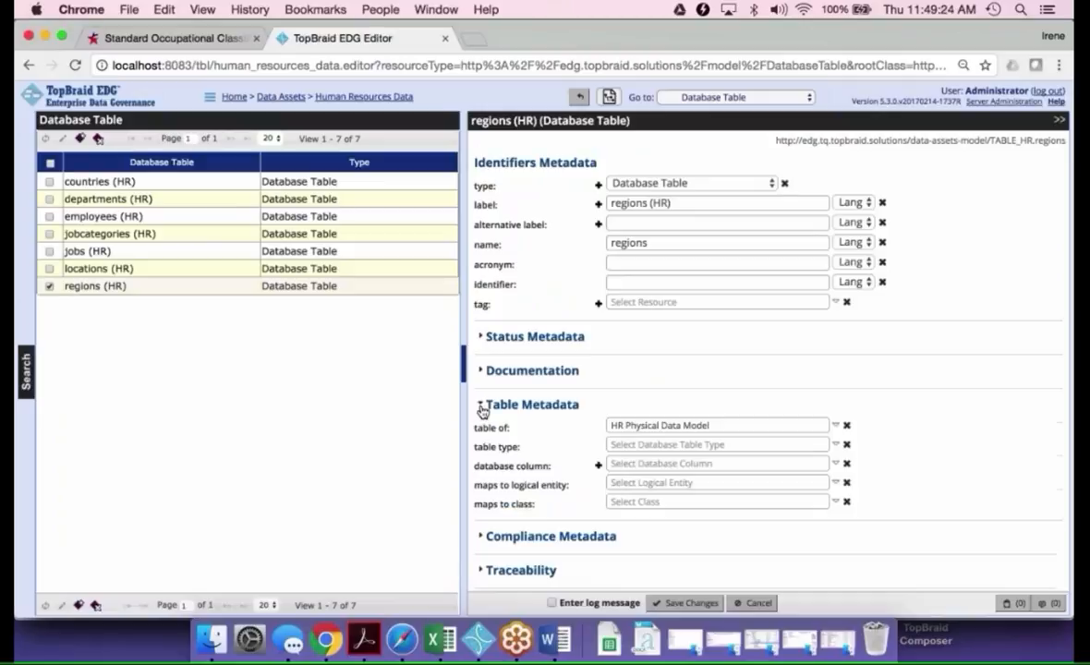
pyautogui.click(633, 444)
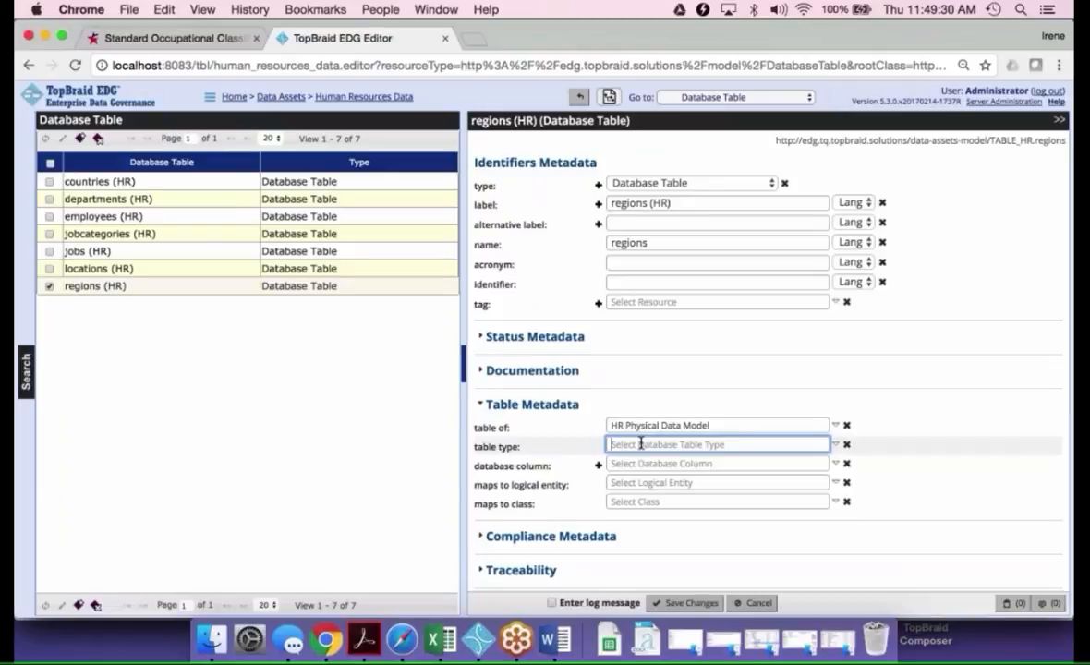
pyautogui.write('re')
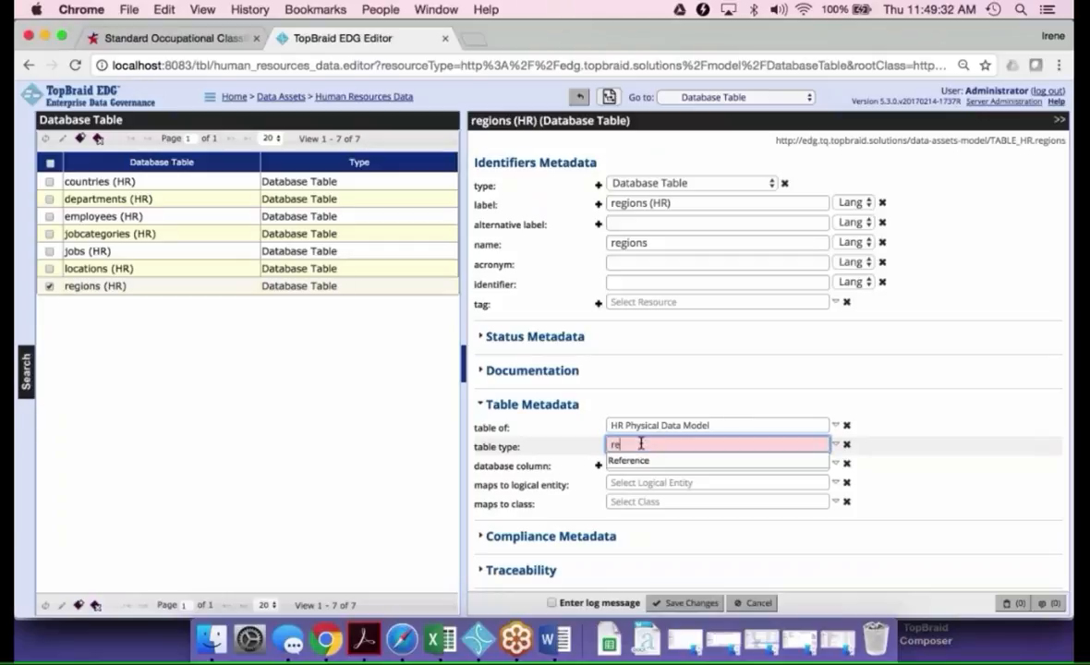
pyautogui.press('Return')
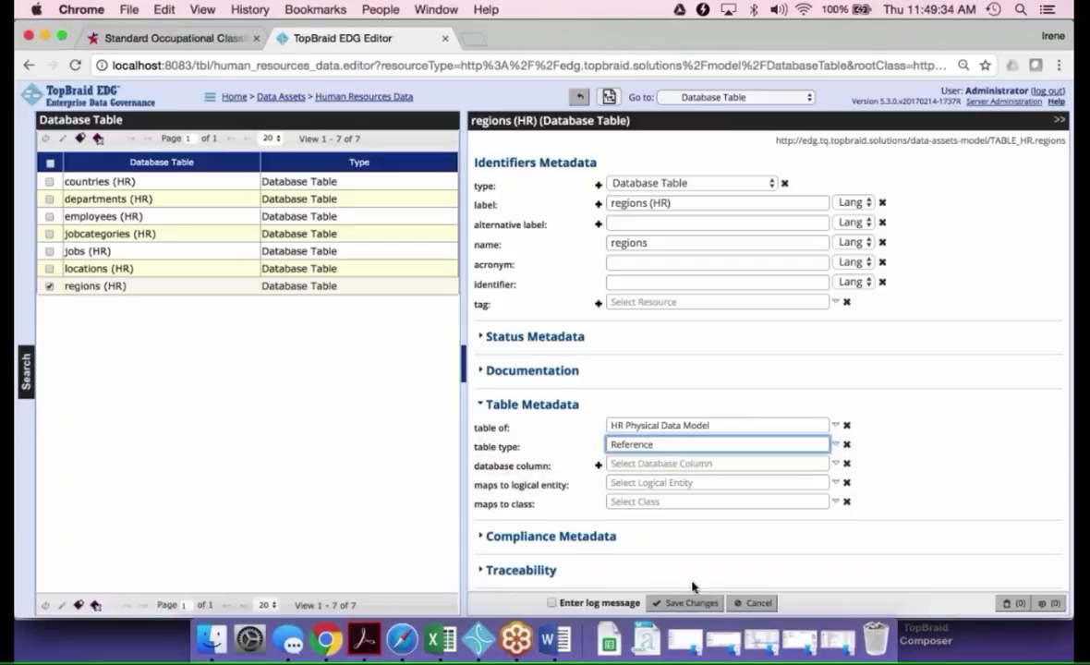
pyautogui.click(688, 604)
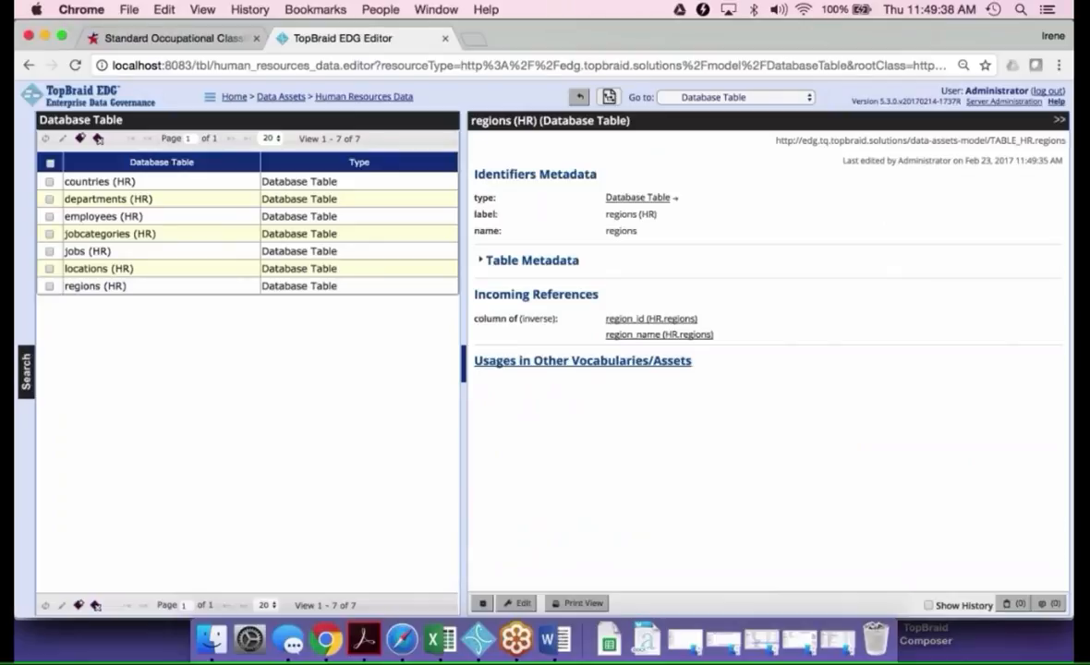
pyautogui.click(482, 260)
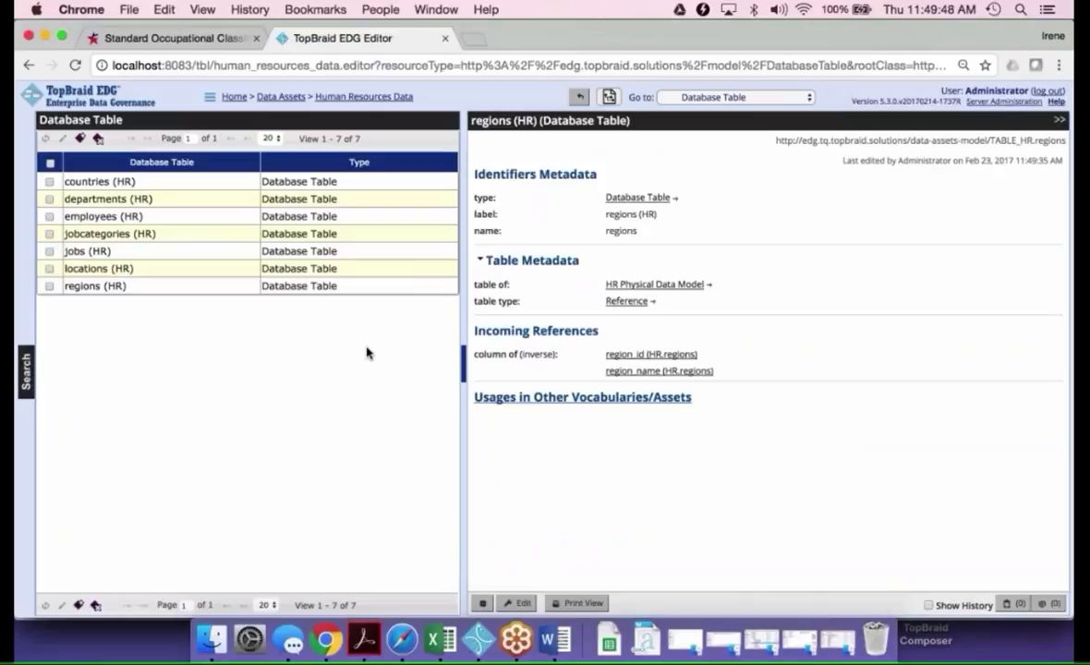
# Search the database tables for "catego" and rearrange the panes to give the results list and details more room
pyautogui.moveTo(467, 367); pyautogui.dragTo(651, 367)
pyautogui.click(26, 371)
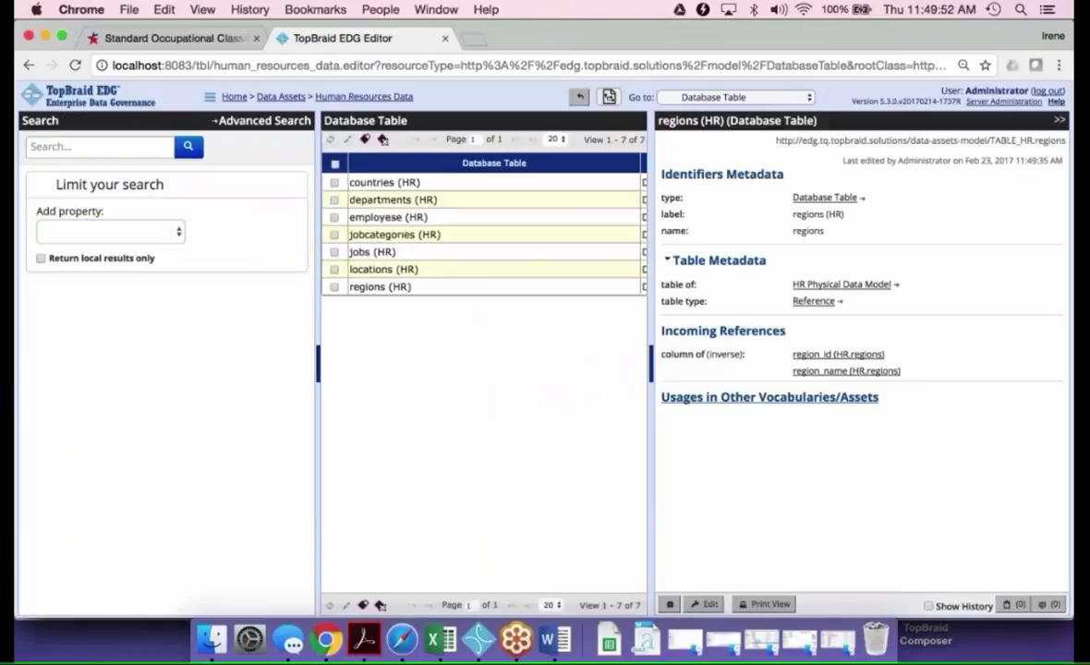
pyautogui.click(96, 147)
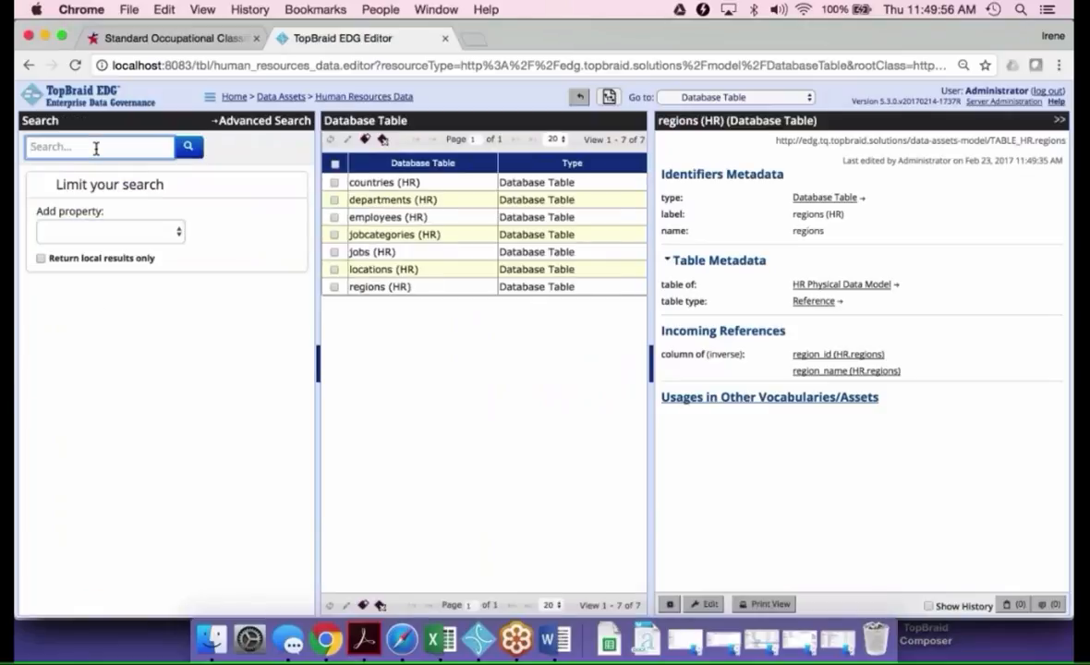
pyautogui.write('catego')
pyautogui.click(188, 146)
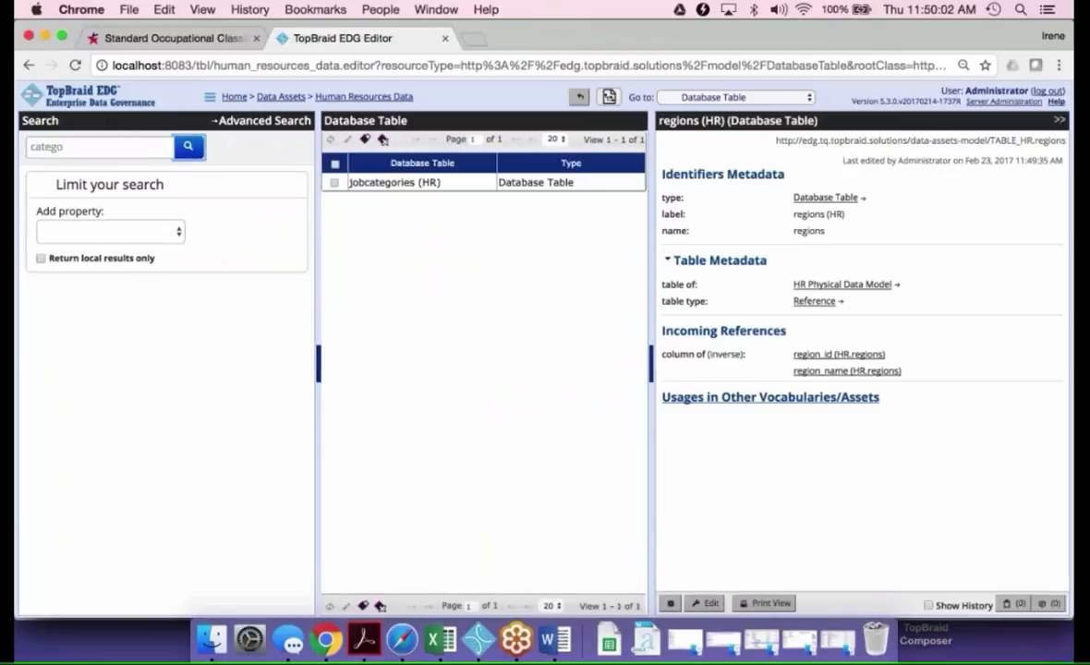
pyautogui.moveTo(318, 365); pyautogui.dragTo(225, 360)
pyautogui.click(226, 365)
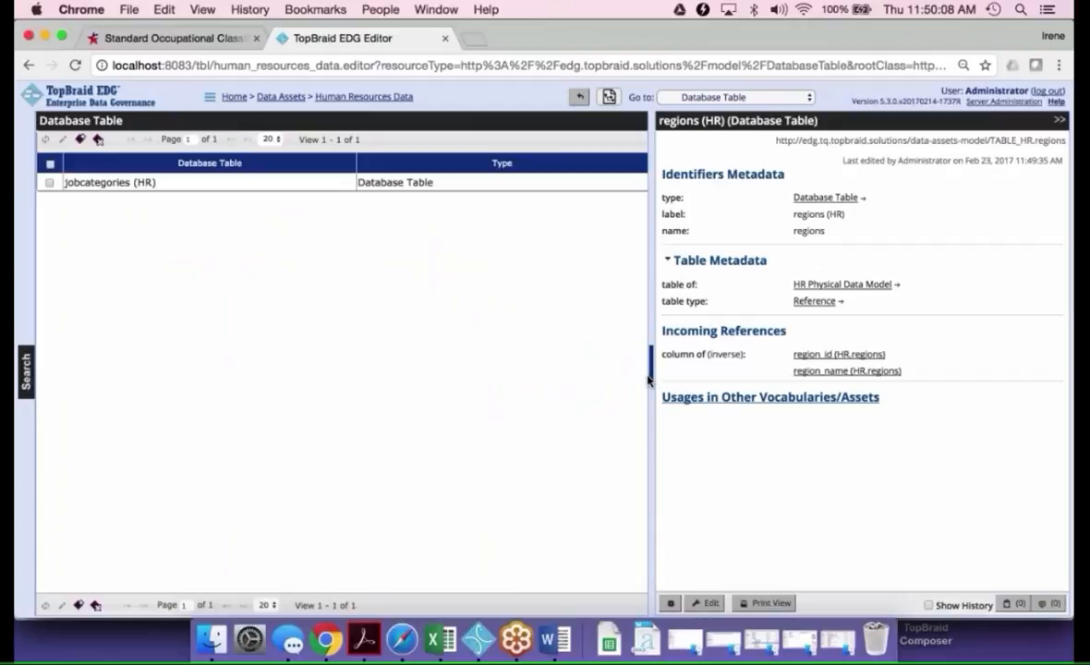
pyautogui.moveTo(650, 379); pyautogui.dragTo(562, 383)
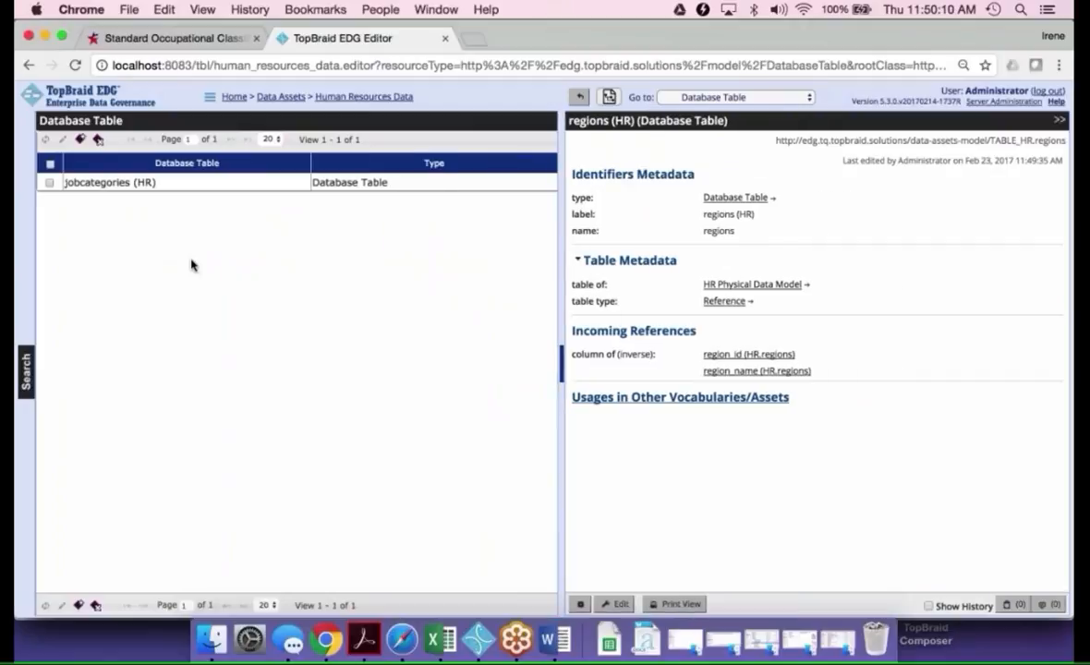
# Set the table type of the jobcategories (HR) table to Reference and save the changes
pyautogui.click(122, 182)
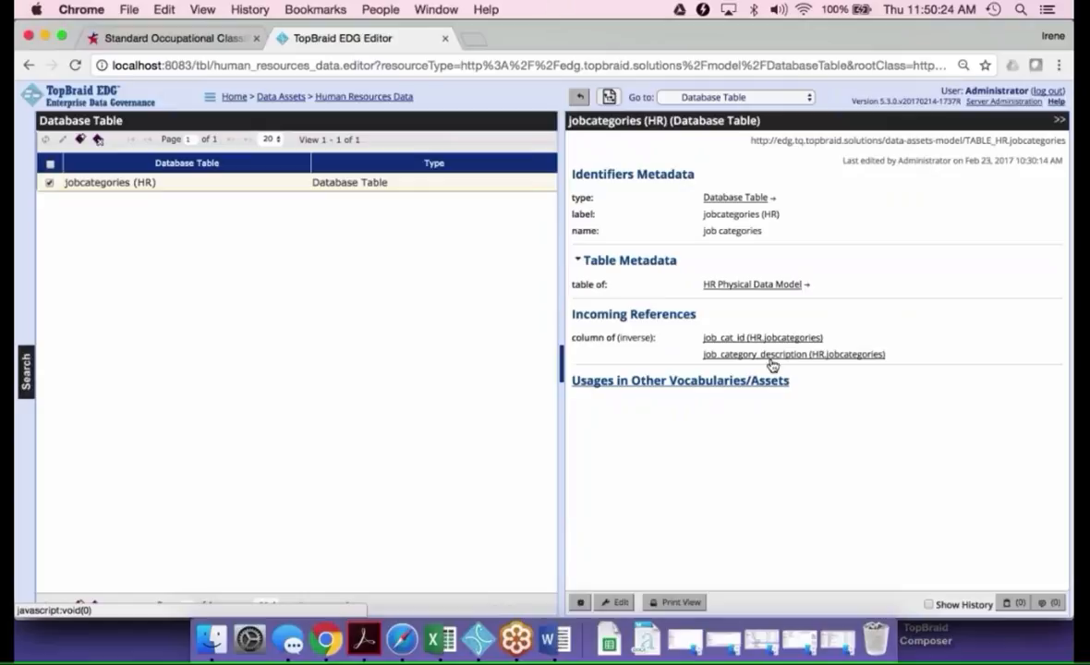
pyautogui.click(614, 603)
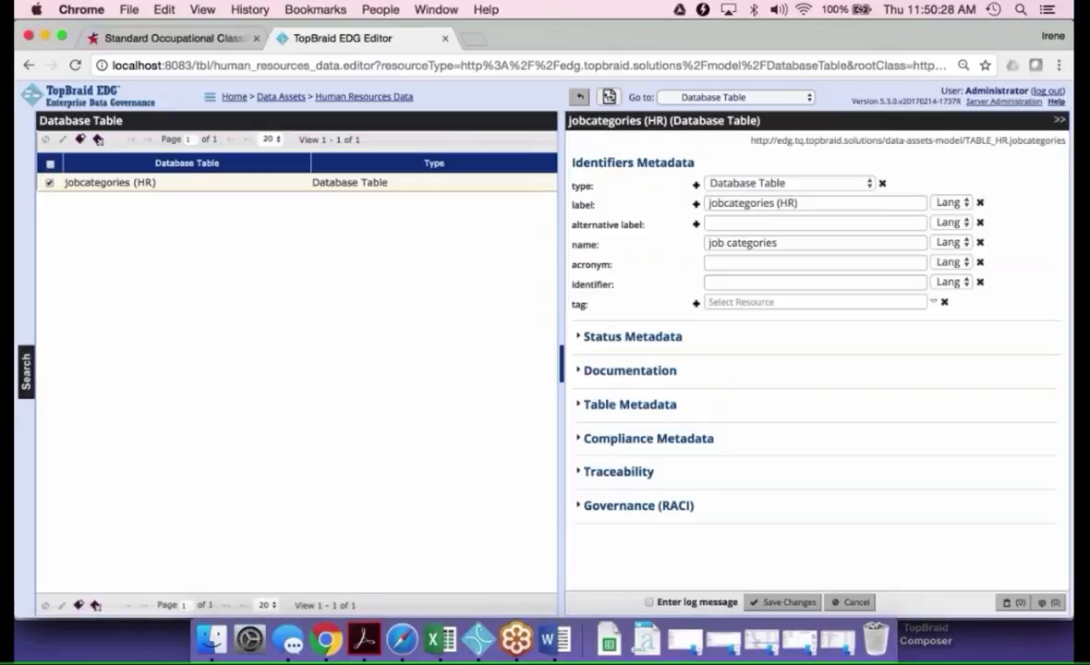
pyautogui.click(577, 407)
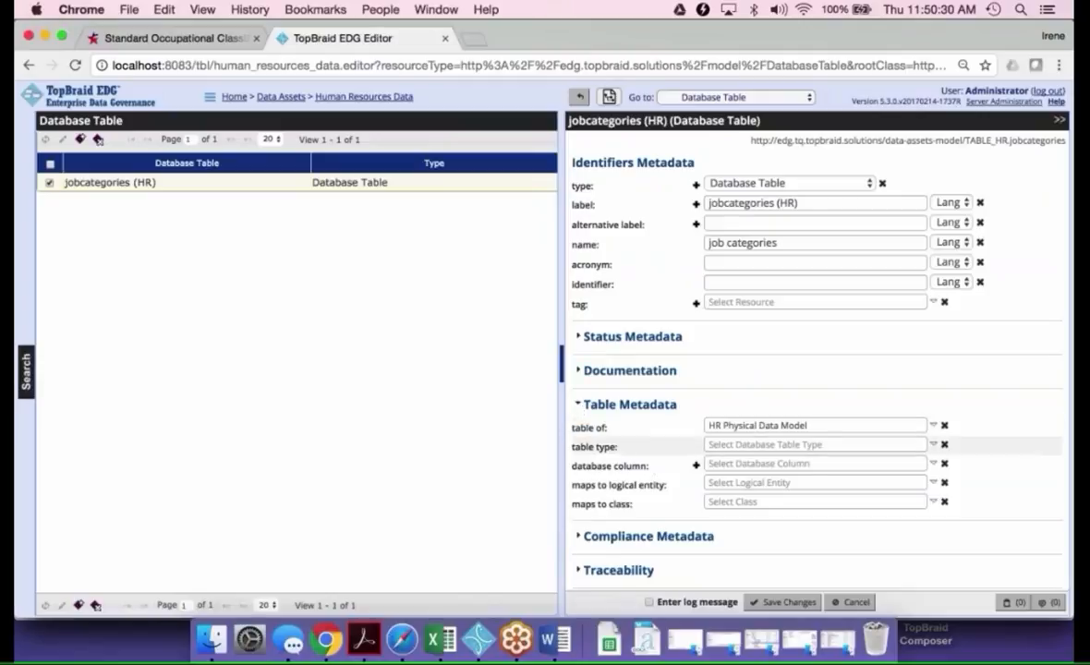
pyautogui.click(774, 444)
pyautogui.write('ref')
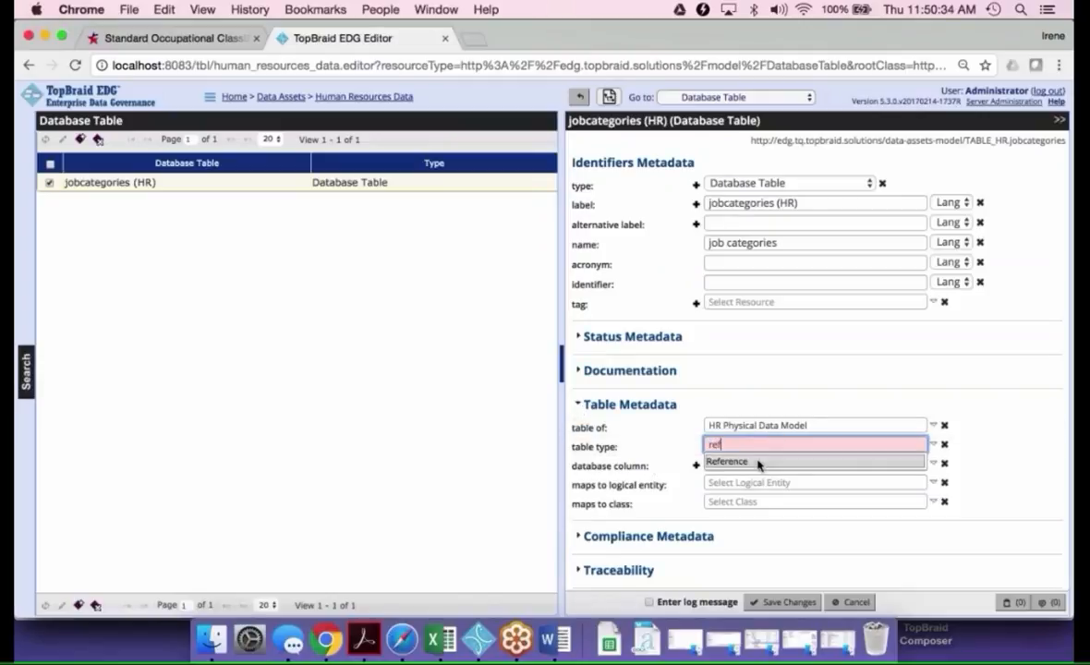
pyautogui.click(757, 462)
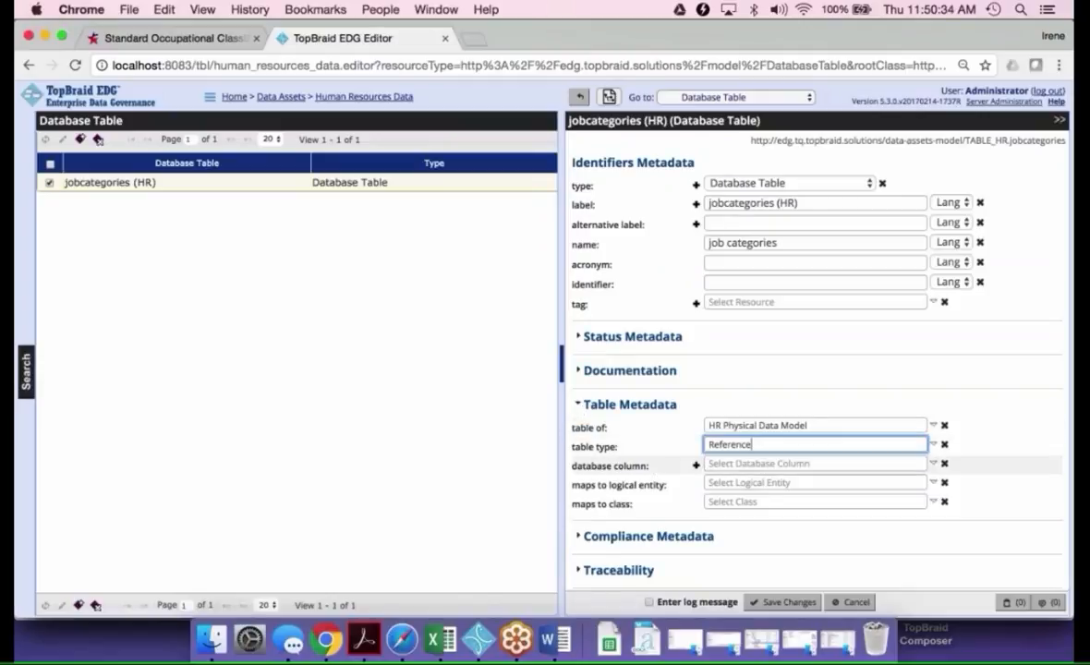
pyautogui.click(785, 602)
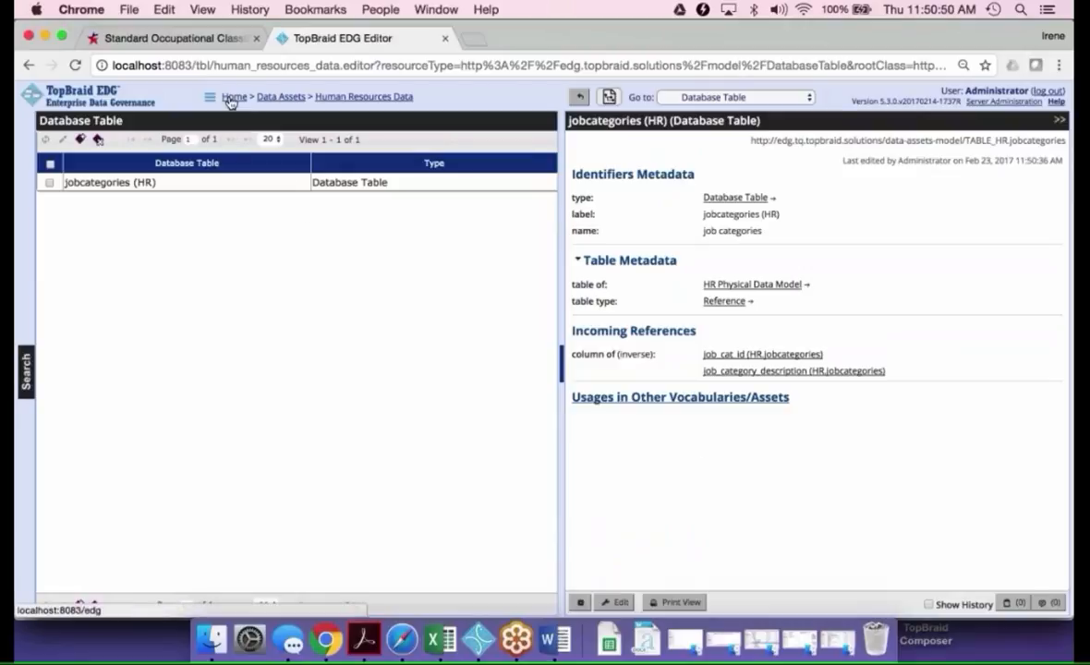
# Open the HR Job Categories reference dataset to view its metadata, and return to the list of reference datasets
pyautogui.click(231, 98)
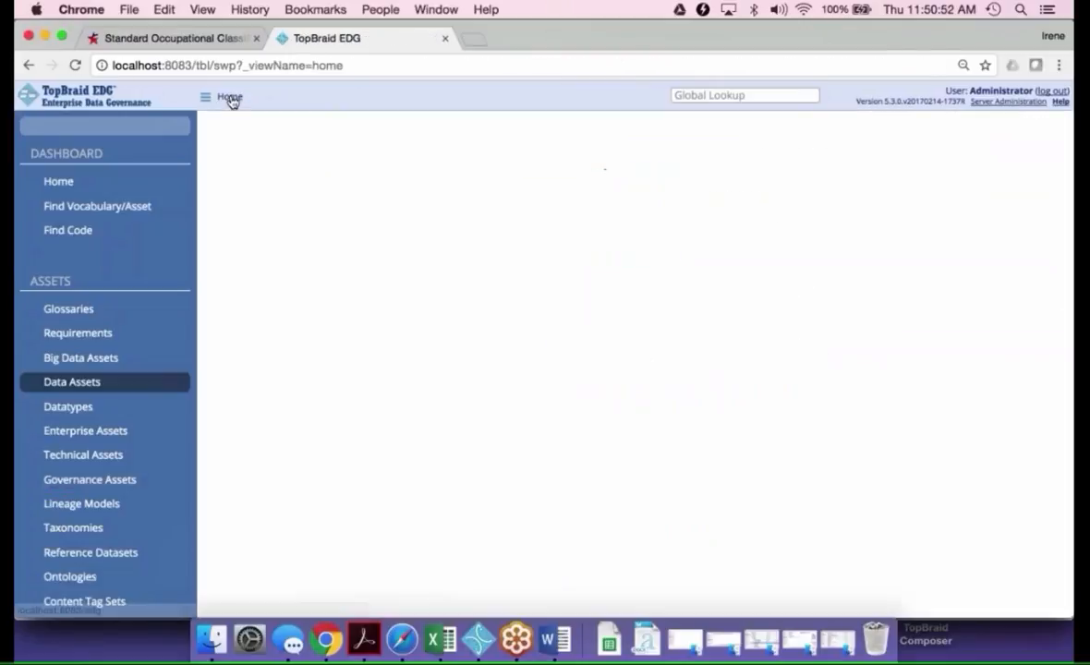
pyautogui.click(107, 556)
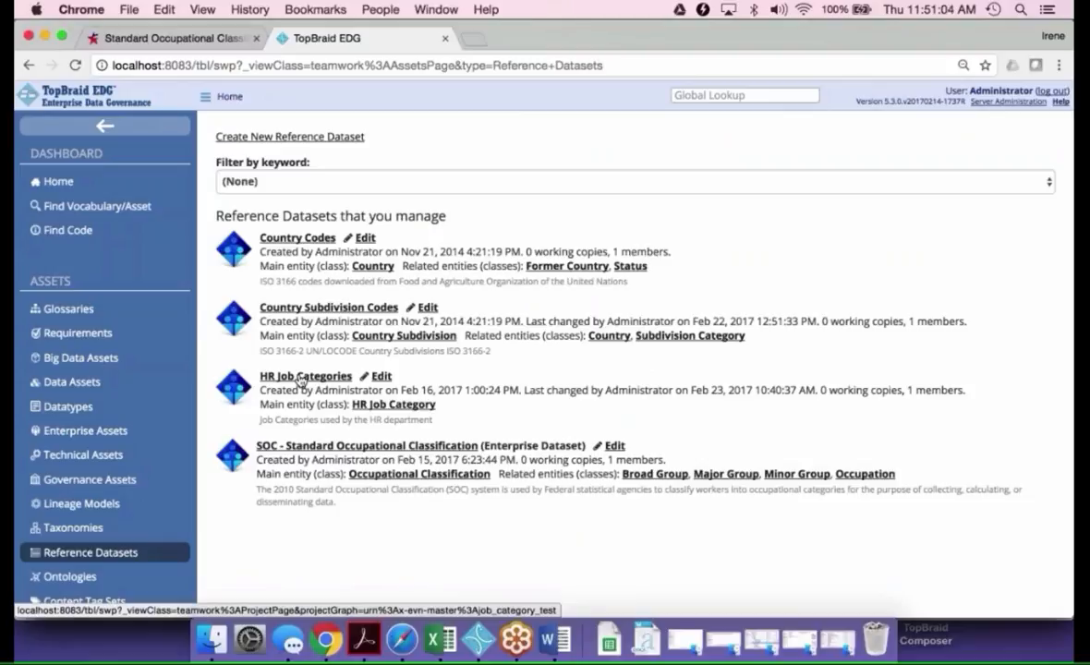
pyautogui.click(301, 377)
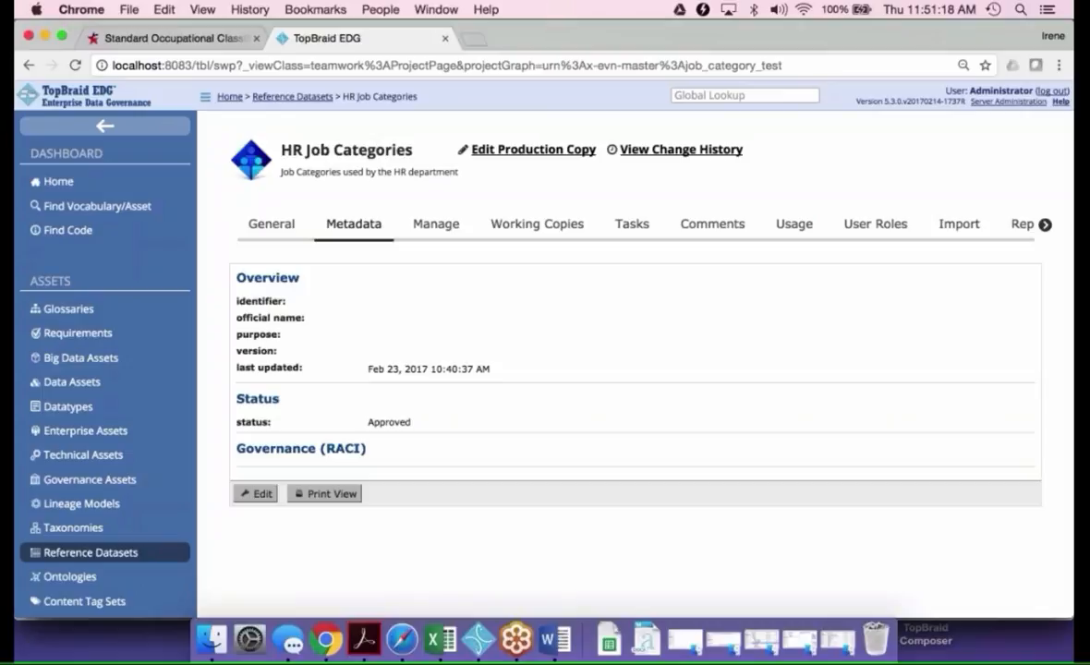
pyautogui.click(293, 97)
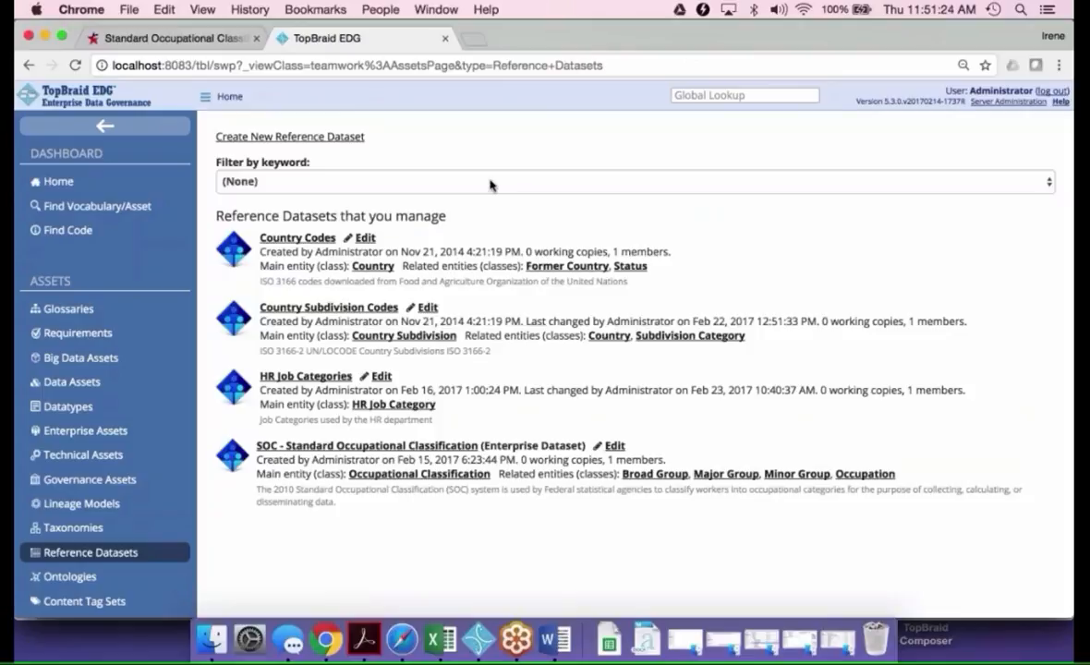
# Create a reference dataset labelled "Webinar Job Categories" that includes the SCHEMA Job Categories ontology
pyautogui.click(316, 138)
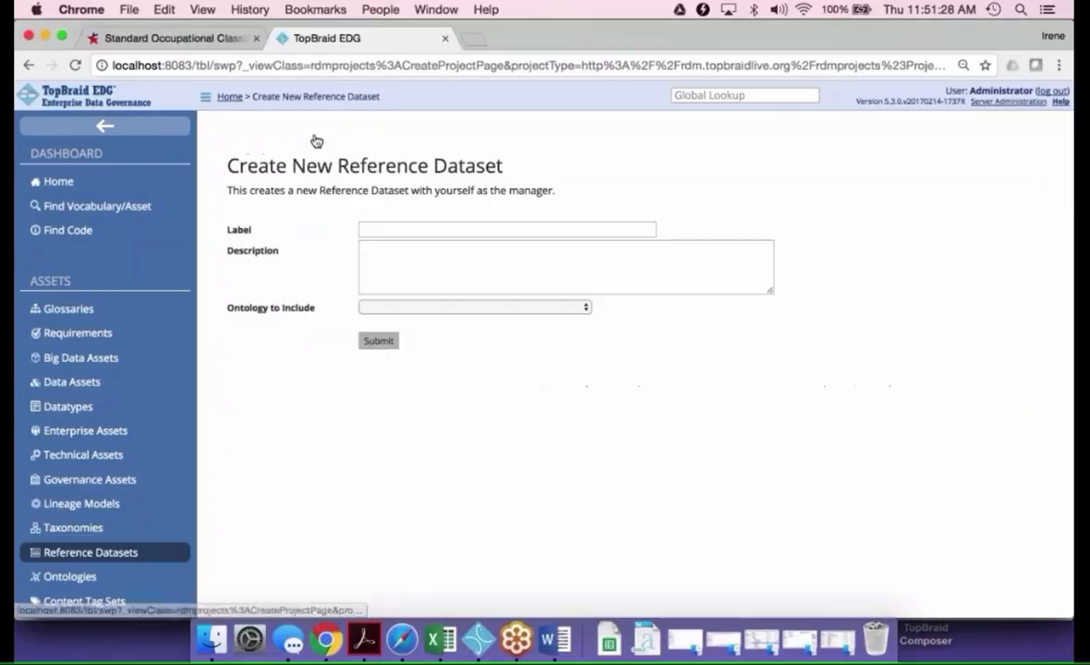
pyautogui.click(399, 229)
pyautogui.write('W')
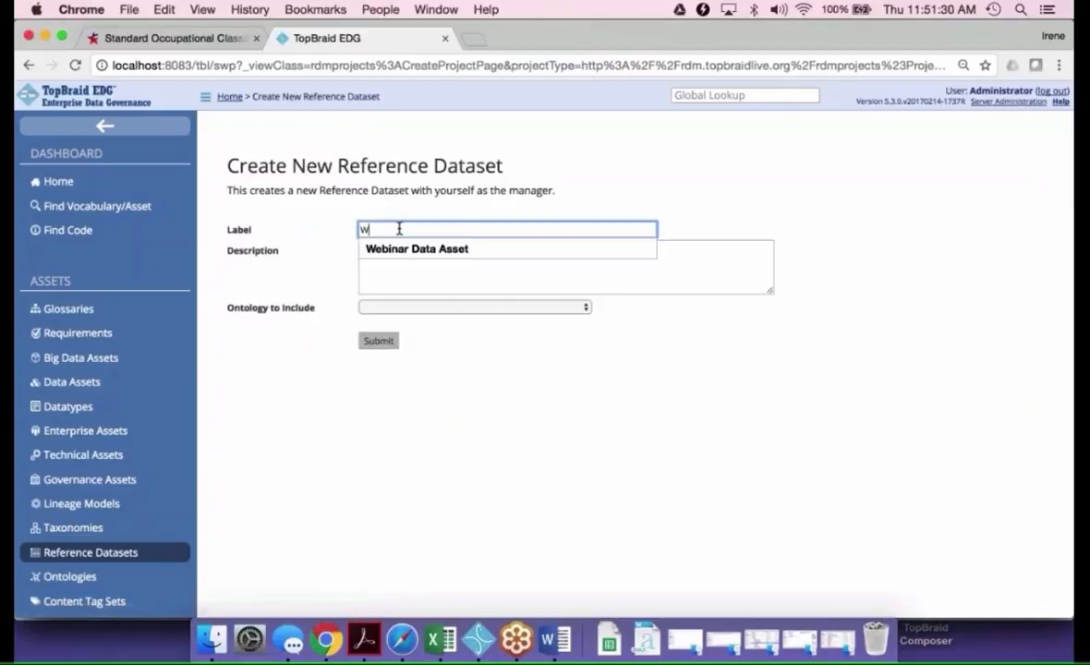
pyautogui.write('ebinar Job ')
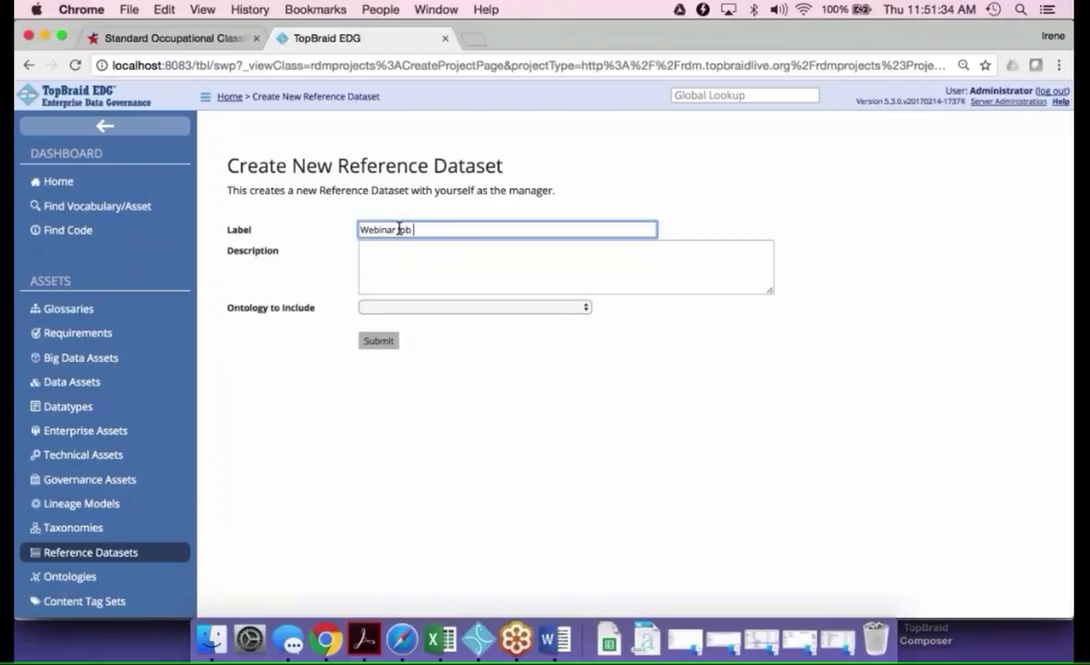
pyautogui.write('Categories')
pyautogui.click(473, 308)
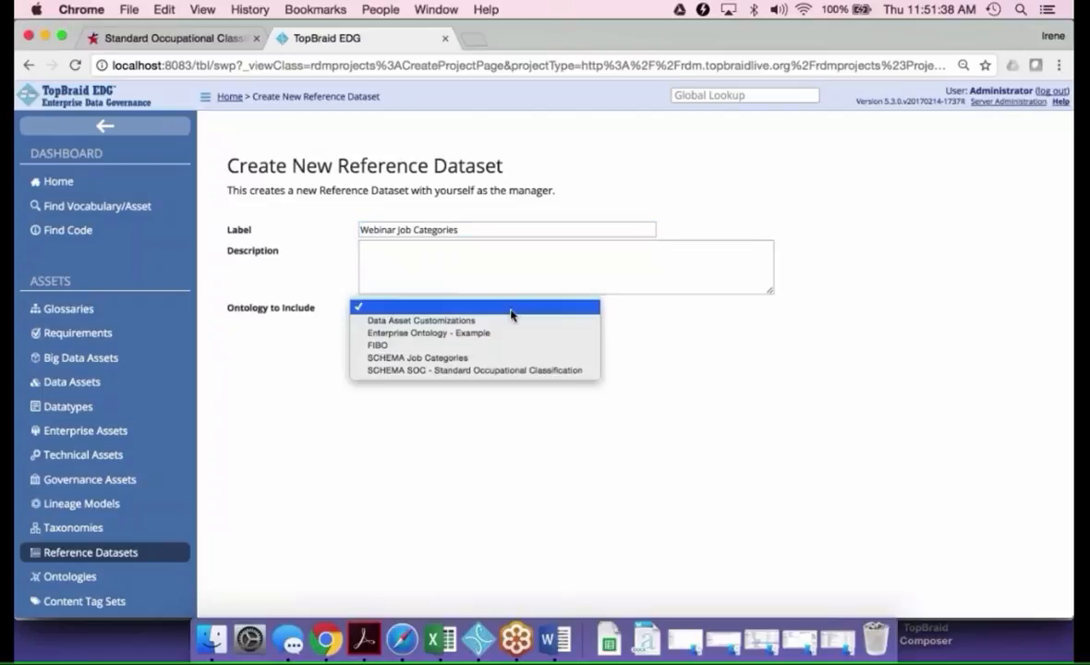
pyautogui.click(506, 358)
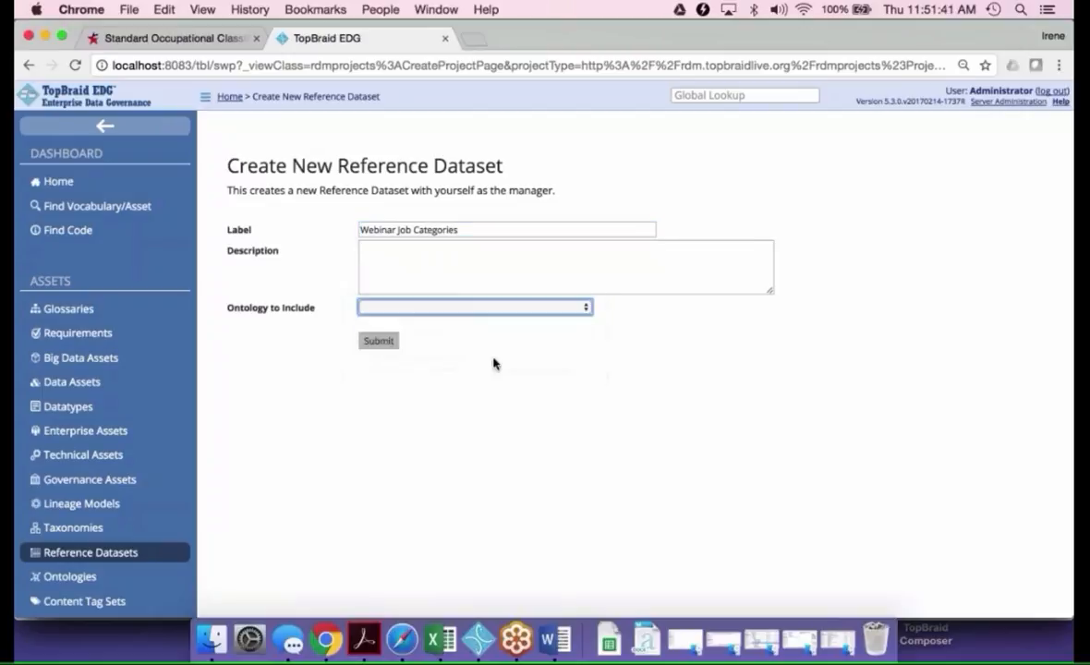
pyautogui.click(381, 344)
# Display the new dataset's import options, and switch to Excel to examine the job category codes spreadsheet
pyautogui.click(663, 237)
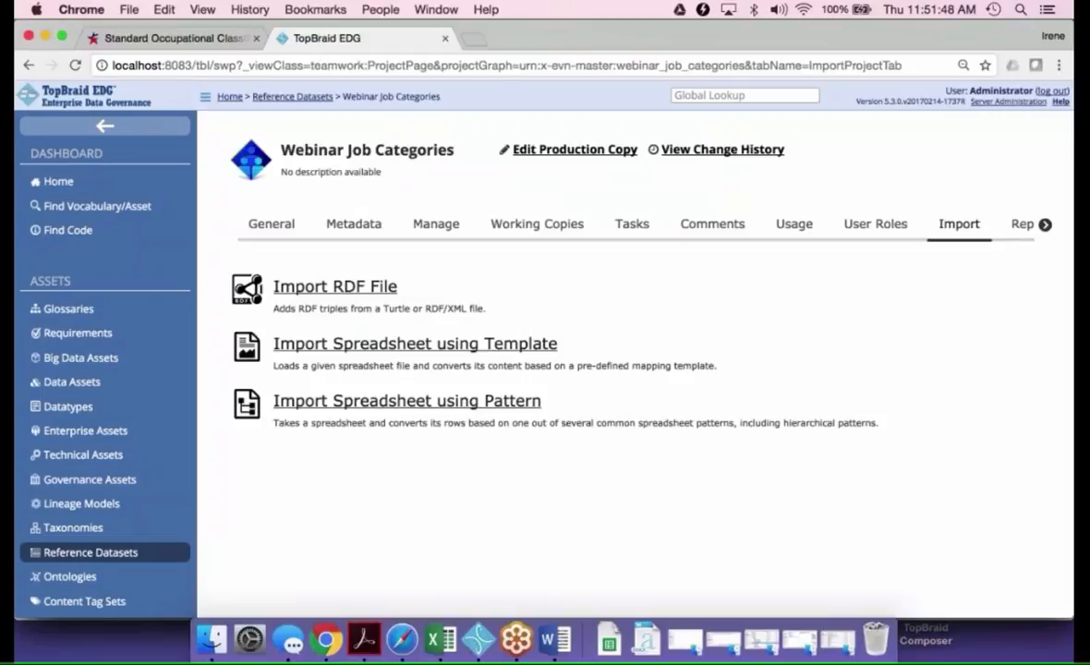
pyautogui.click(441, 639)
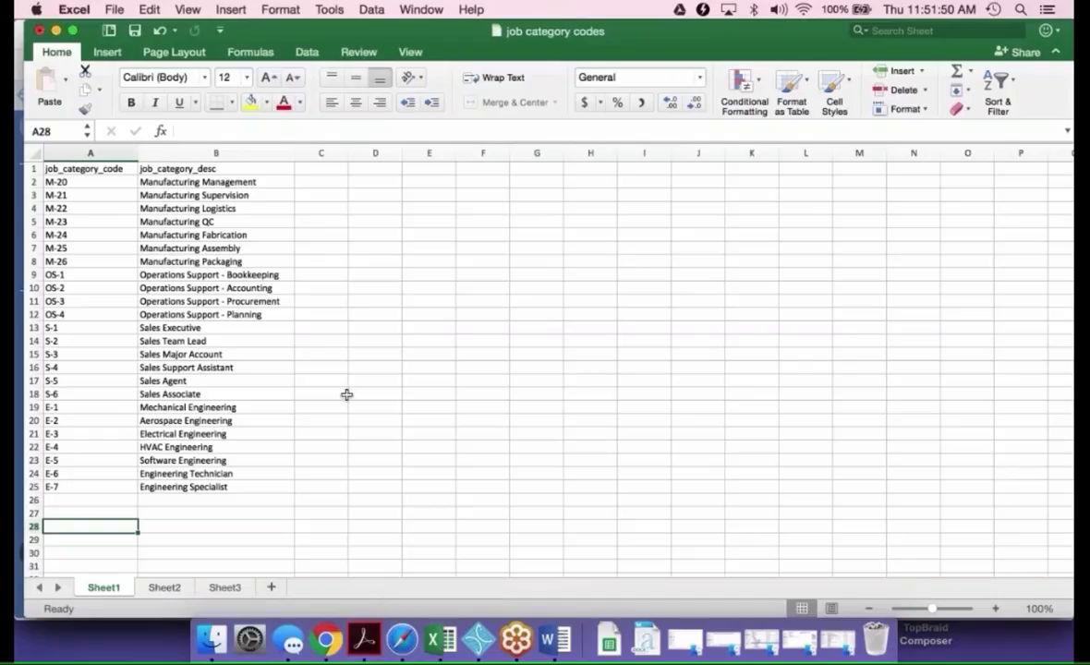
pyautogui.click(284, 304)
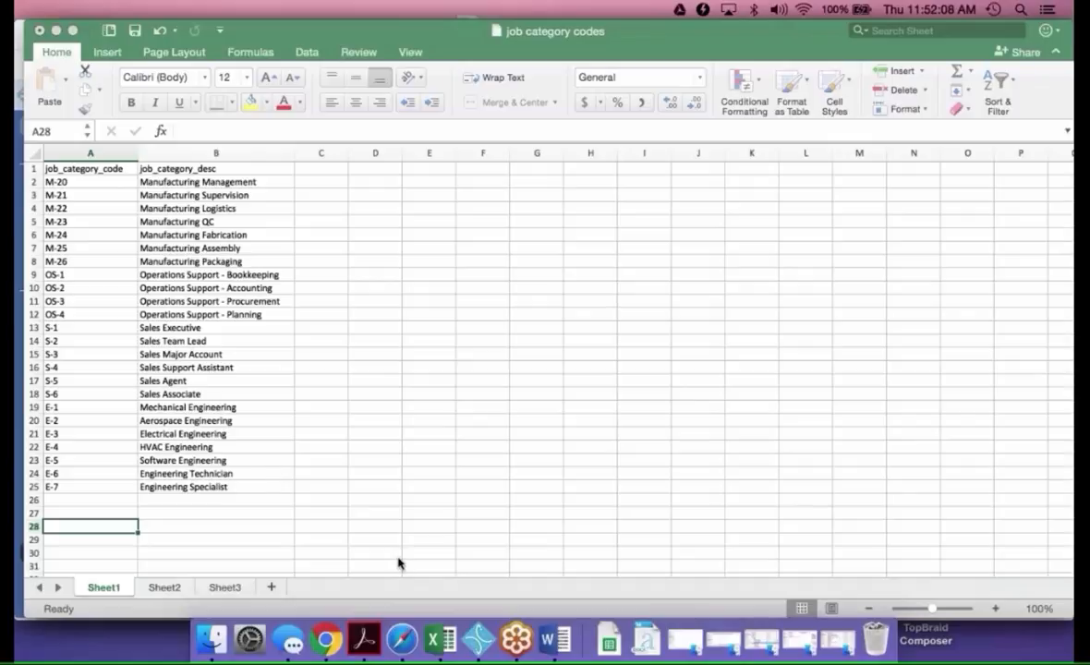
# Switch back to Chrome and upload job category codes.xlsx for a pattern-based spreadsheet import with HR Job Category as the entity type
pyautogui.click(326, 640)
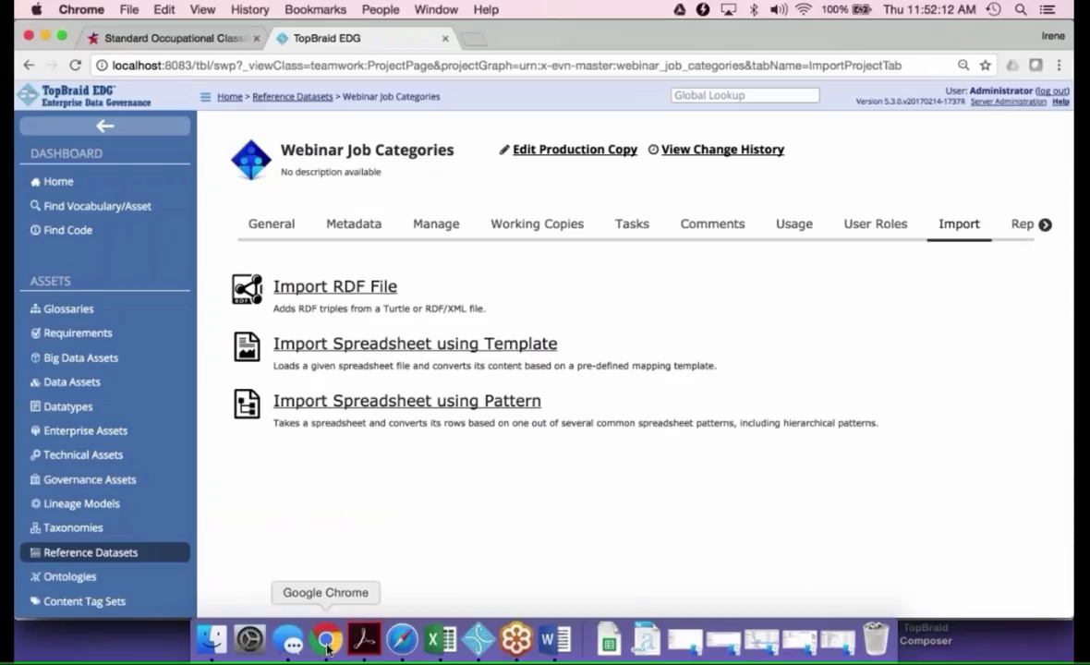
pyautogui.click(422, 403)
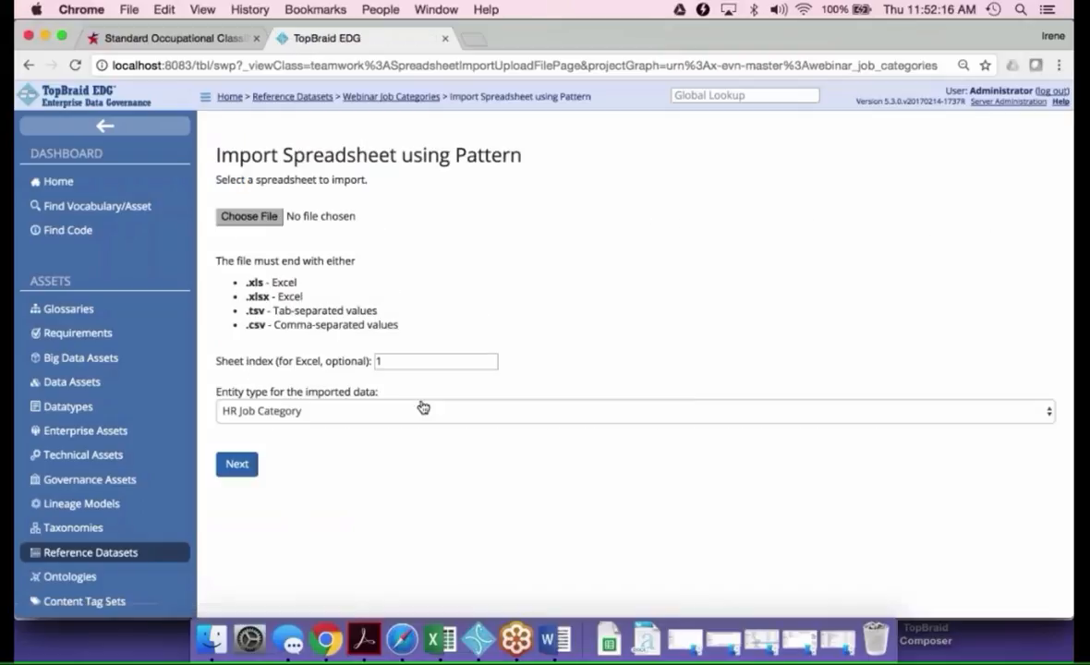
pyautogui.click(252, 218)
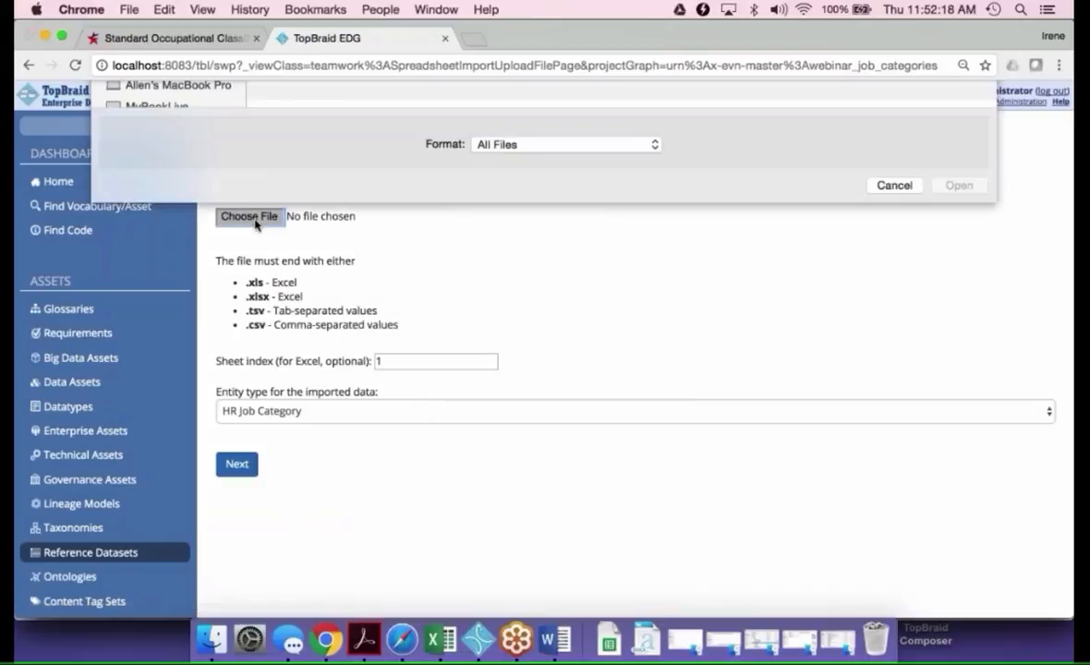
pyautogui.scroll(10, 446, 283)
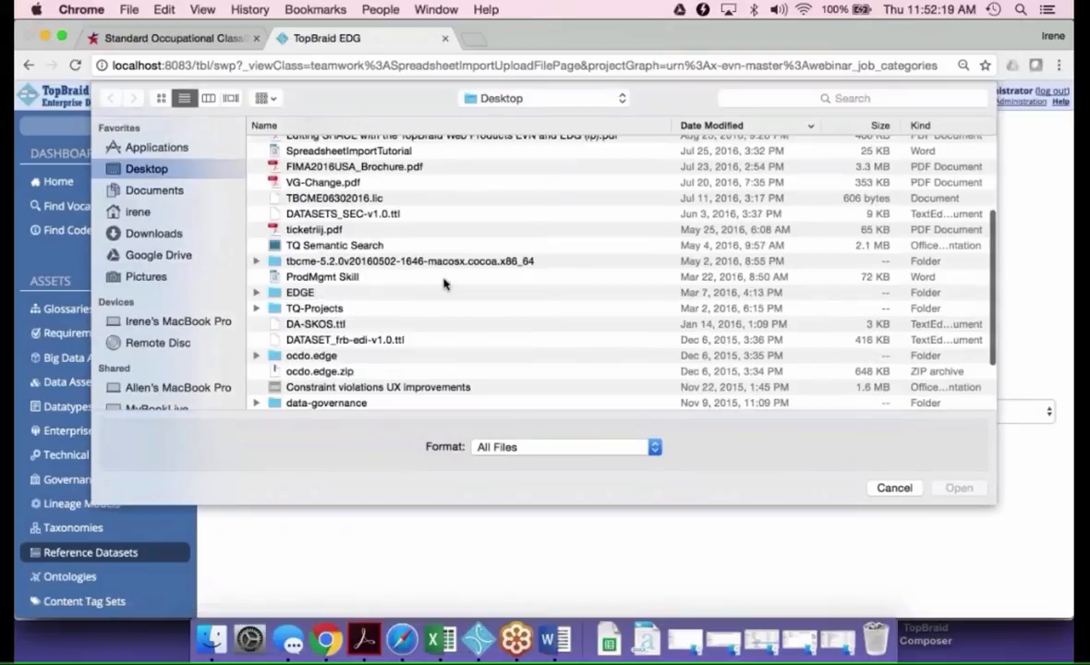
pyautogui.click(360, 148)
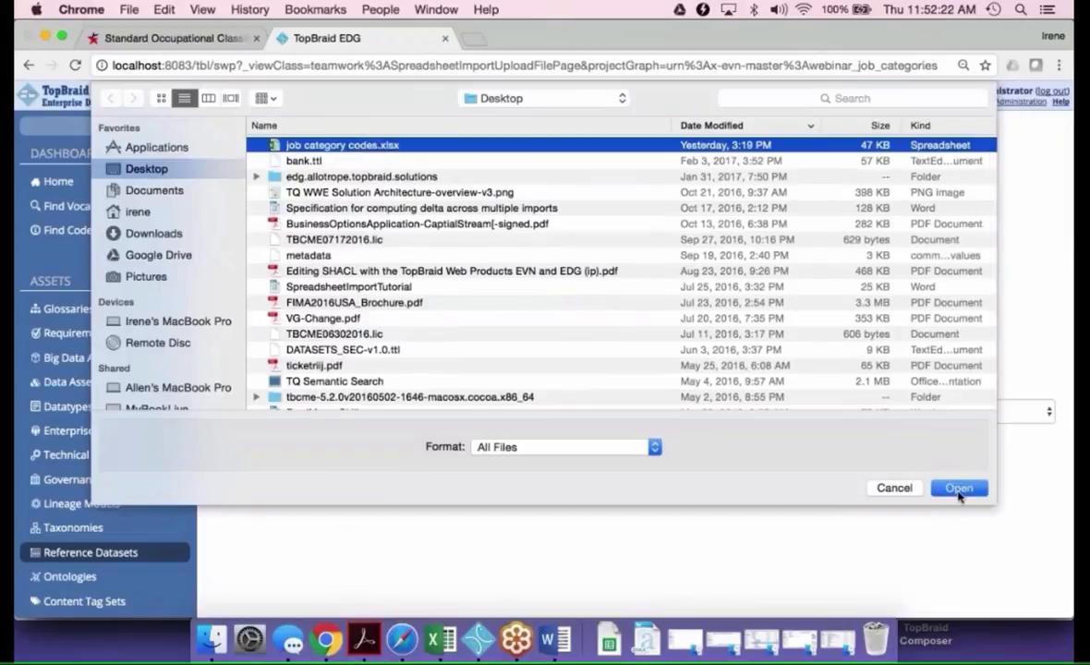
pyautogui.click(959, 488)
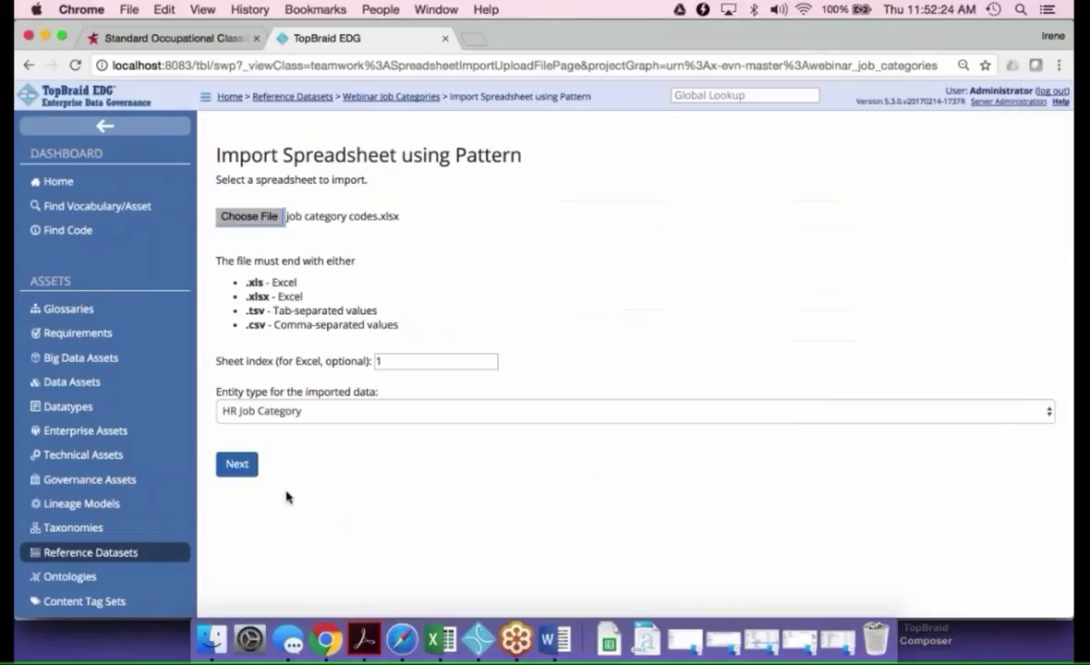
pyautogui.click(236, 467)
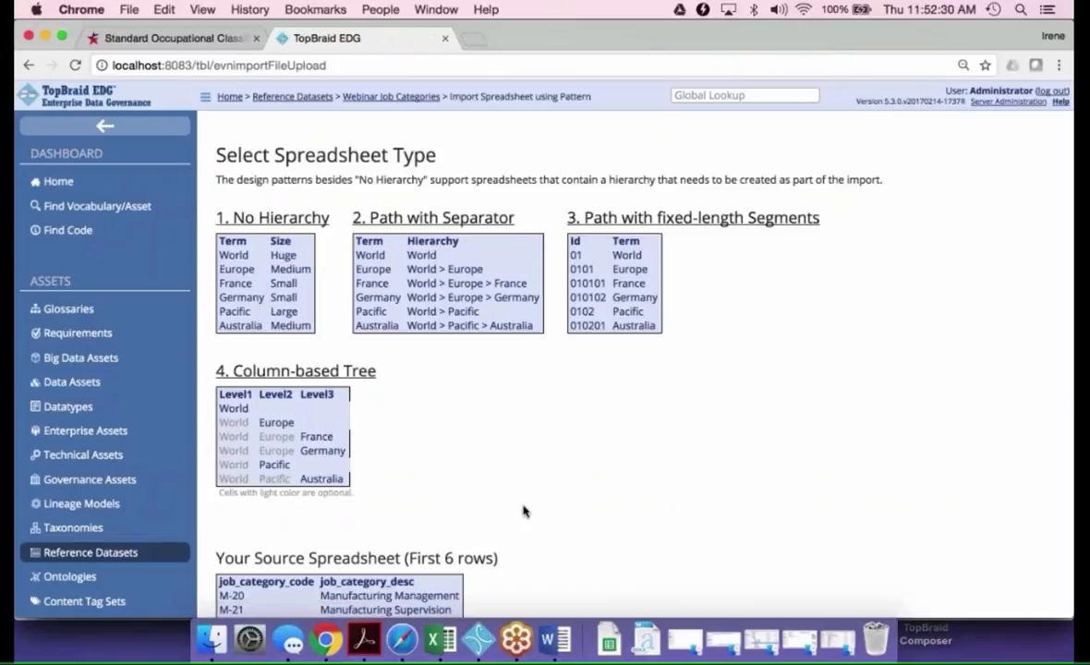
# Compare the source spreadsheet preview with the available patterns and choose No Hierarchy as the spreadsheet type
pyautogui.scroll(-3, 523, 511)
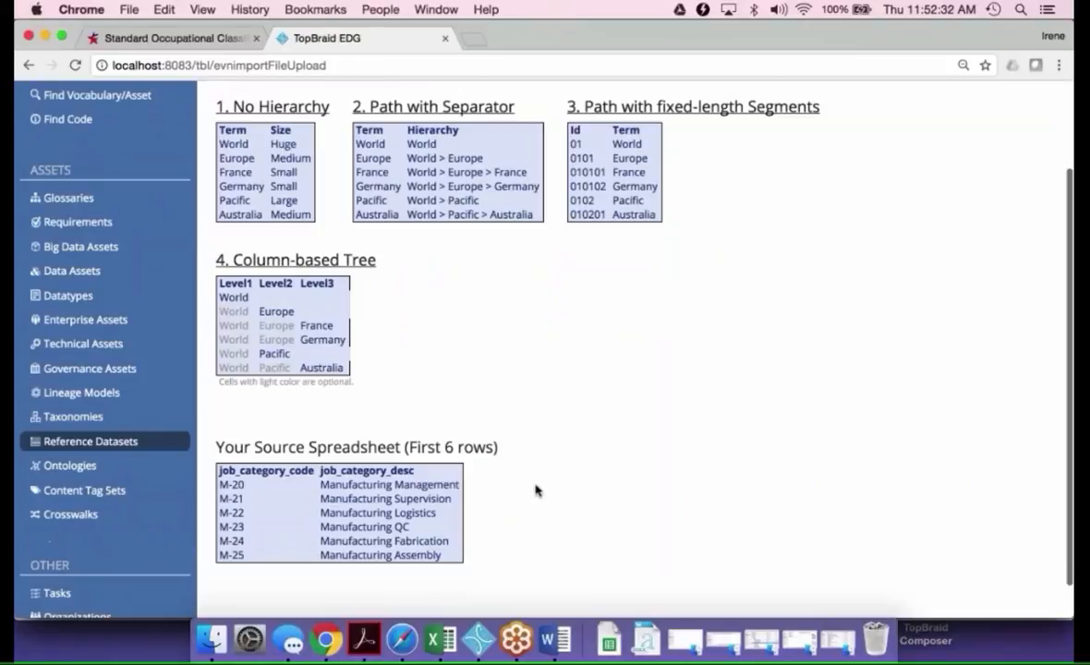
pyautogui.scroll(3, 536, 491)
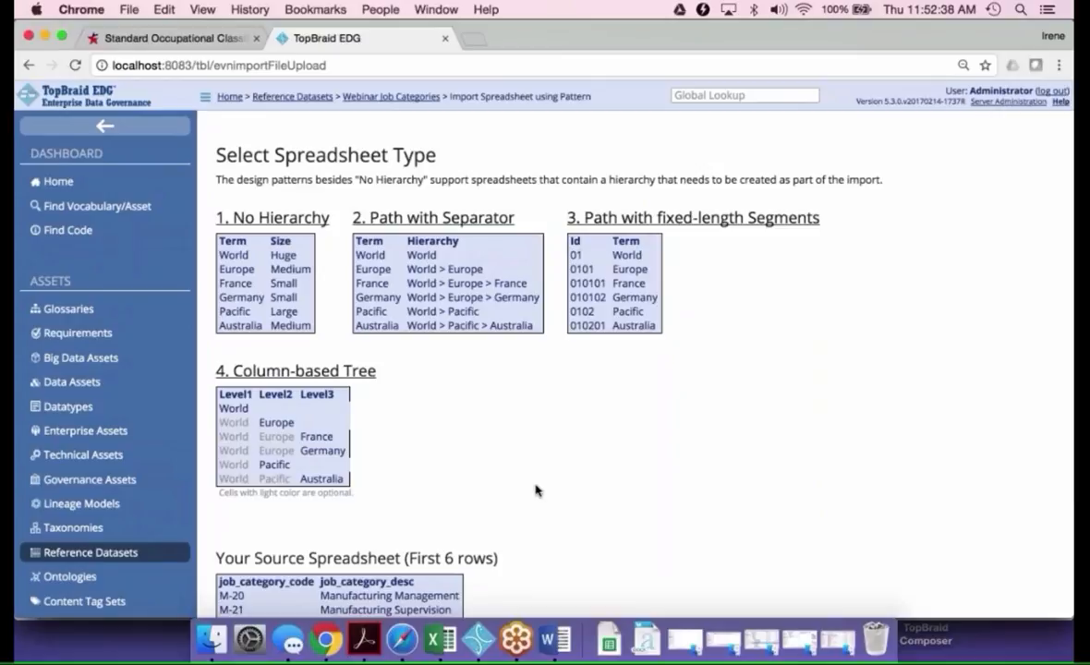
pyautogui.click(278, 220)
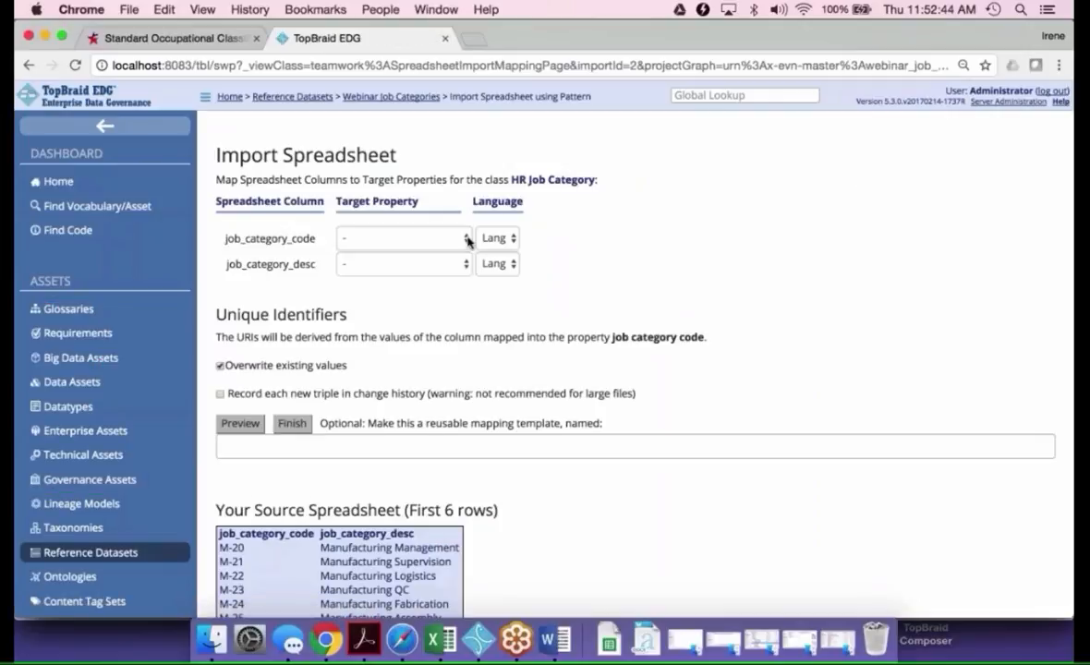
# Map job_category_code to job category code and job_category_desc to label, and finish the spreadsheet import
pyautogui.click(469, 239)
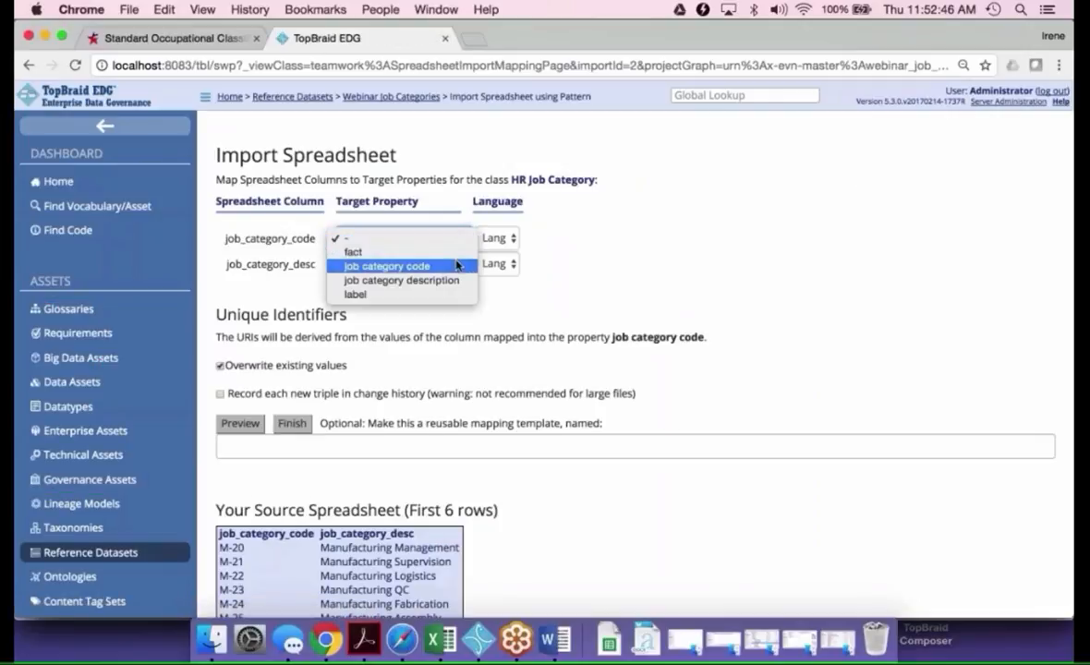
pyautogui.click(455, 265)
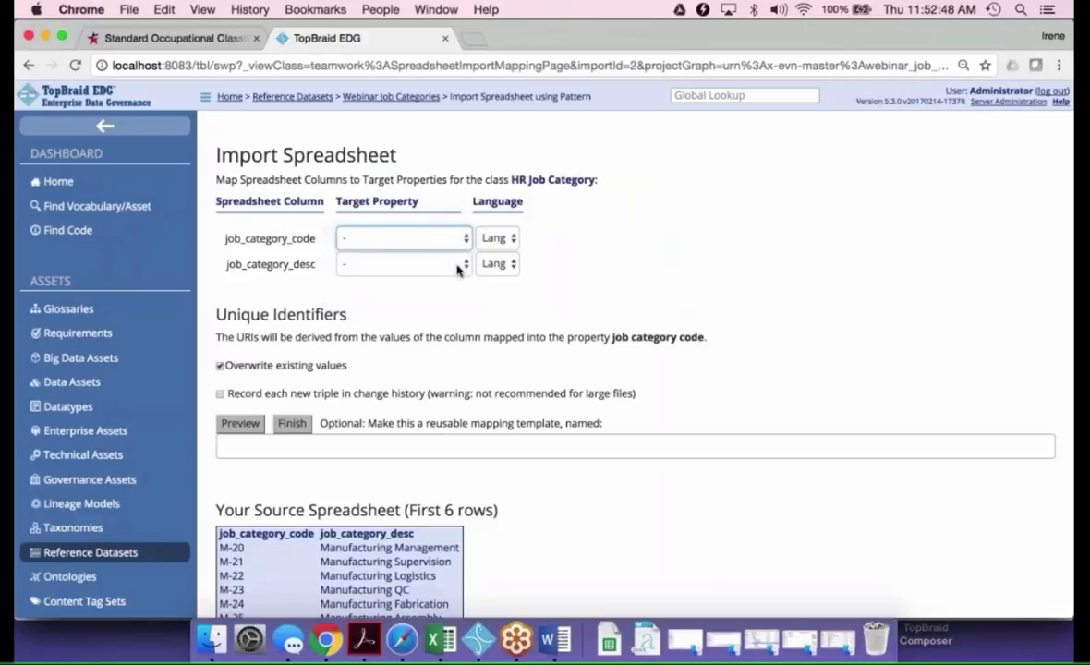
pyautogui.click(465, 265)
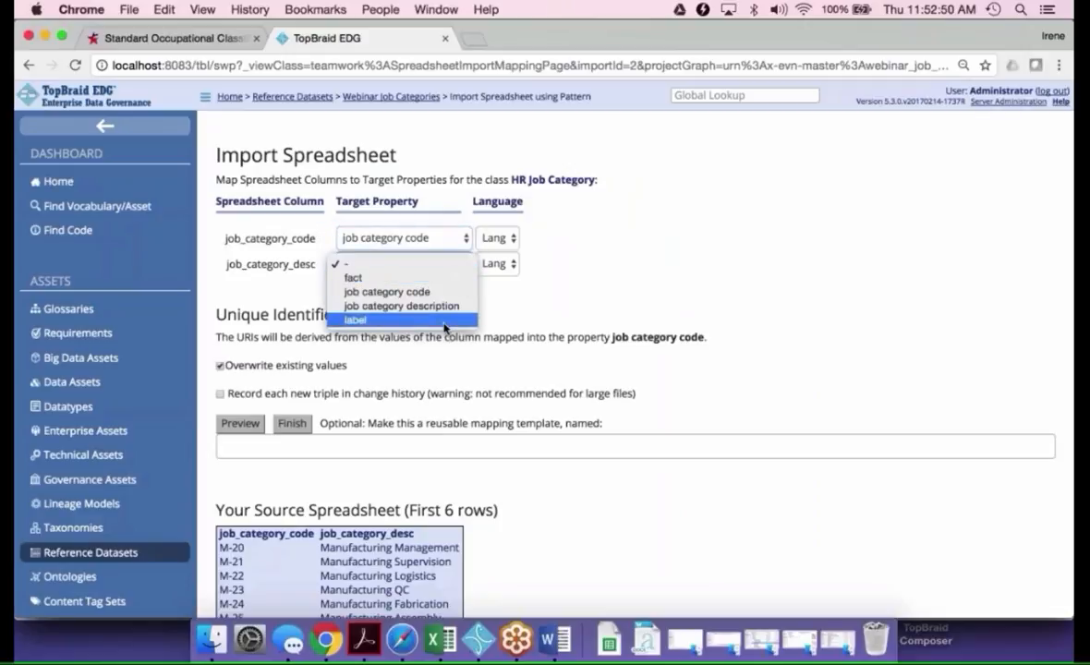
pyautogui.click(413, 317)
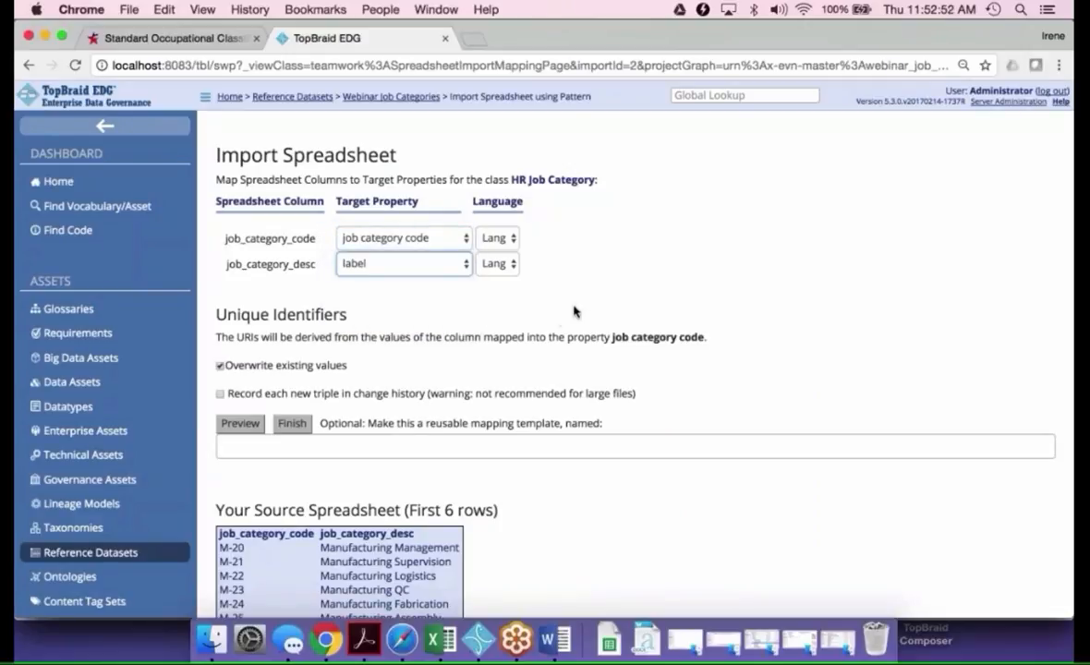
pyautogui.click(292, 424)
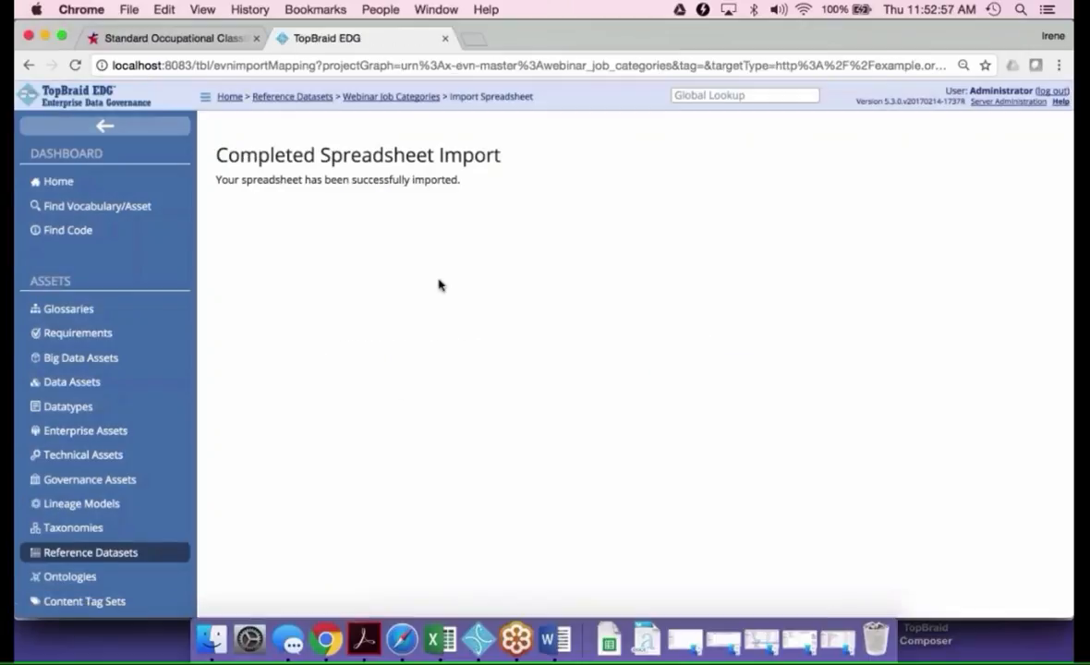
# Open Webinar Job Categories for editing with HR Job Category as the main entity, and show the full search form in a wider pane
pyautogui.click(378, 98)
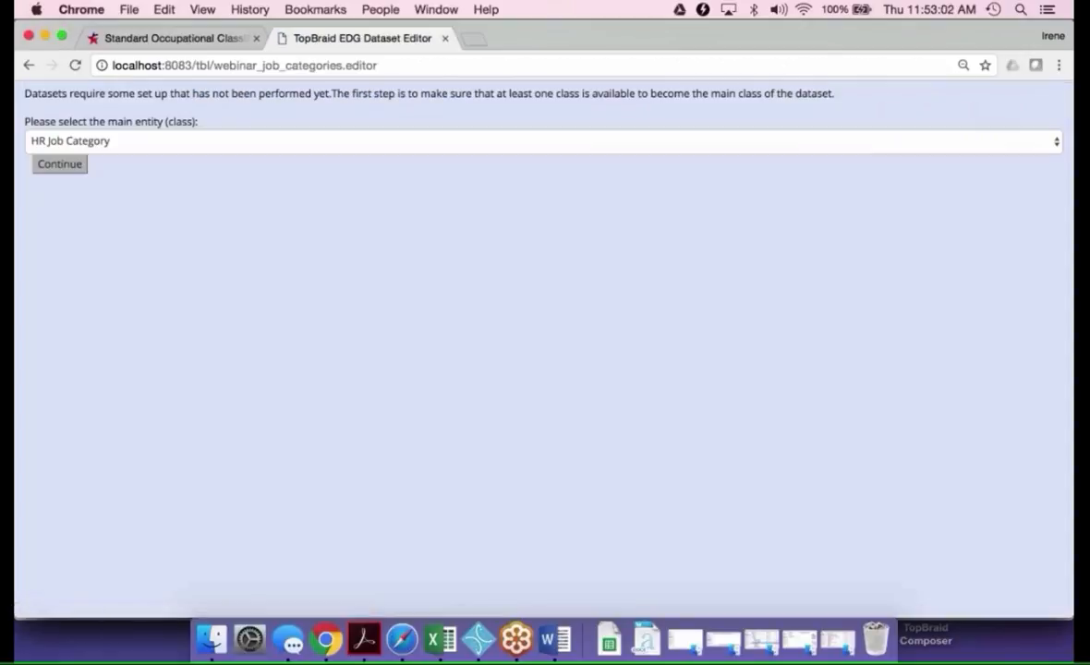
pyautogui.click(60, 166)
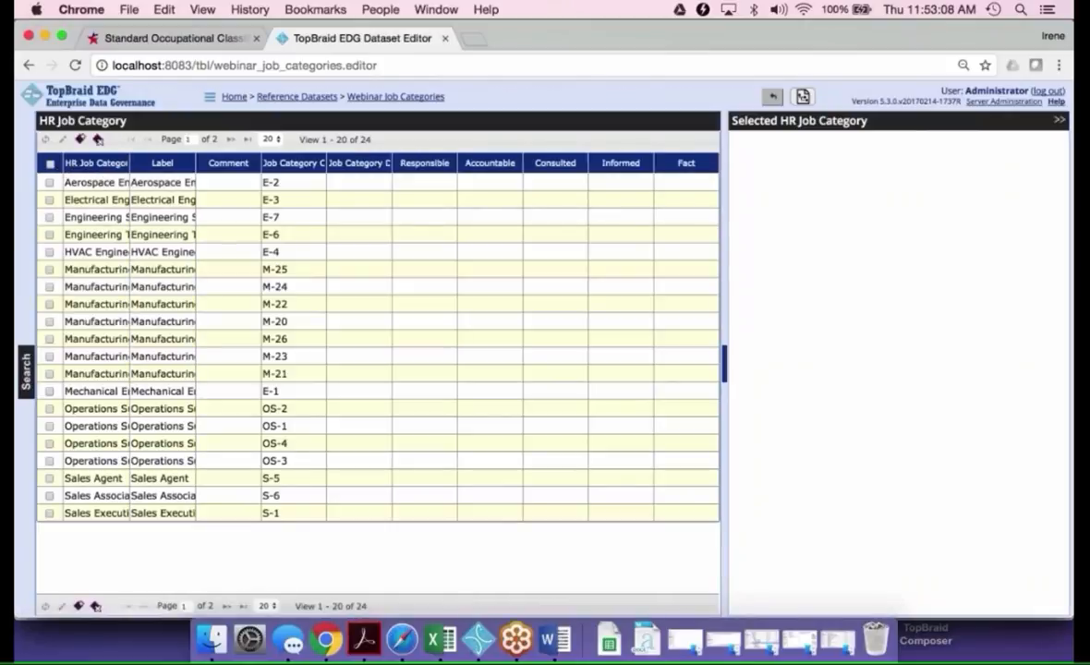
pyautogui.click(26, 370)
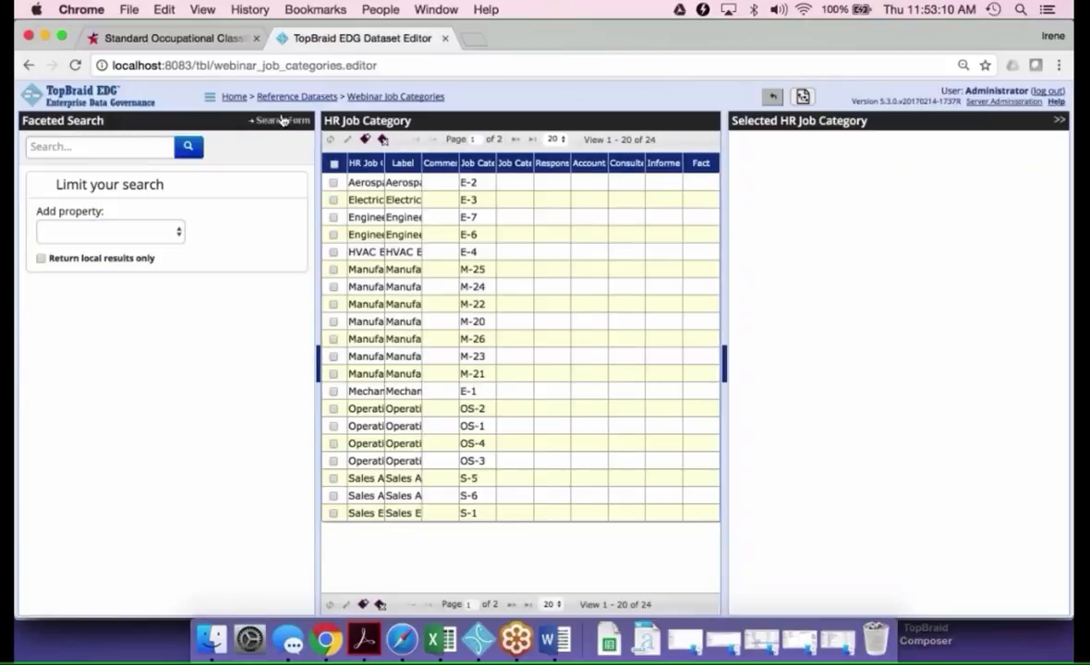
pyautogui.click(283, 121)
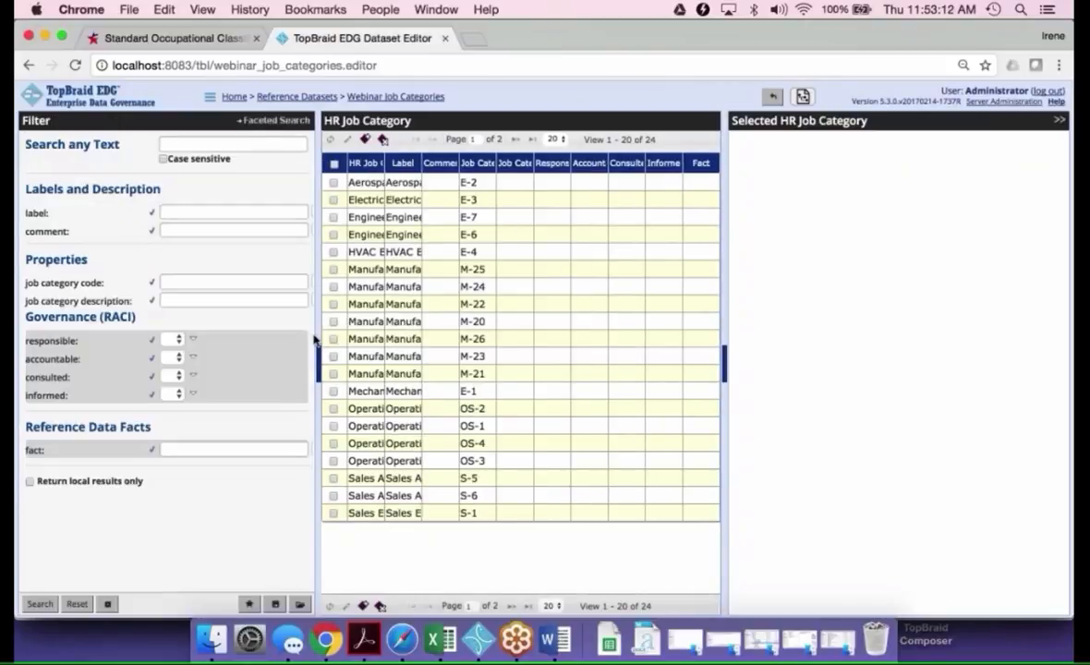
pyautogui.moveTo(314, 341); pyautogui.dragTo(365, 327)
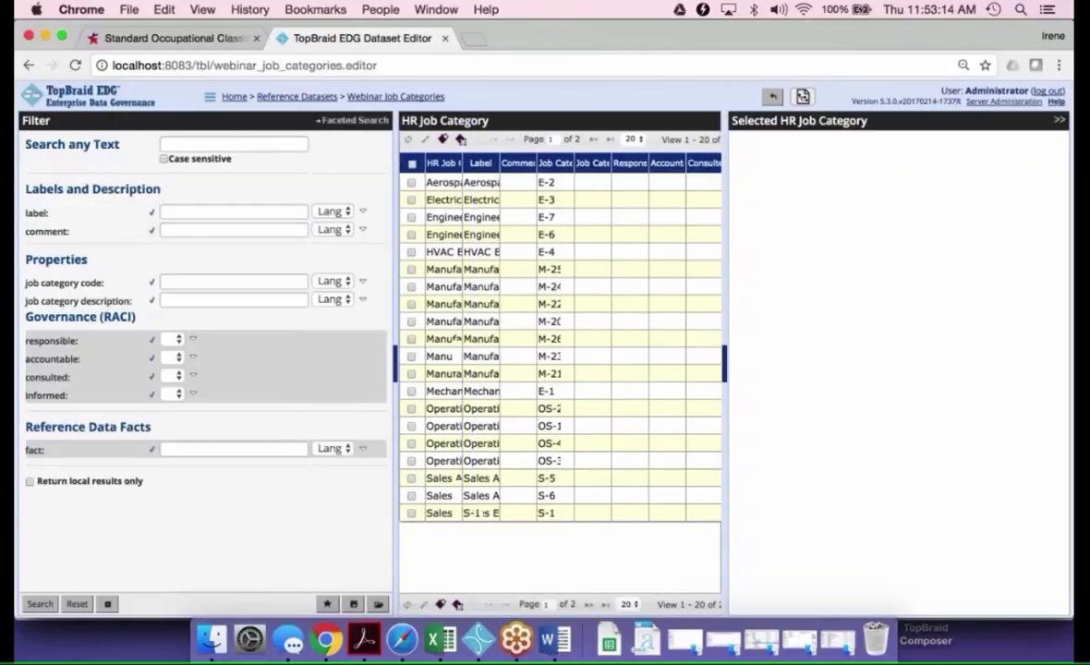
# Hide the comment and fact columns from the HR Job Category results and refresh the table
pyautogui.click(152, 213)
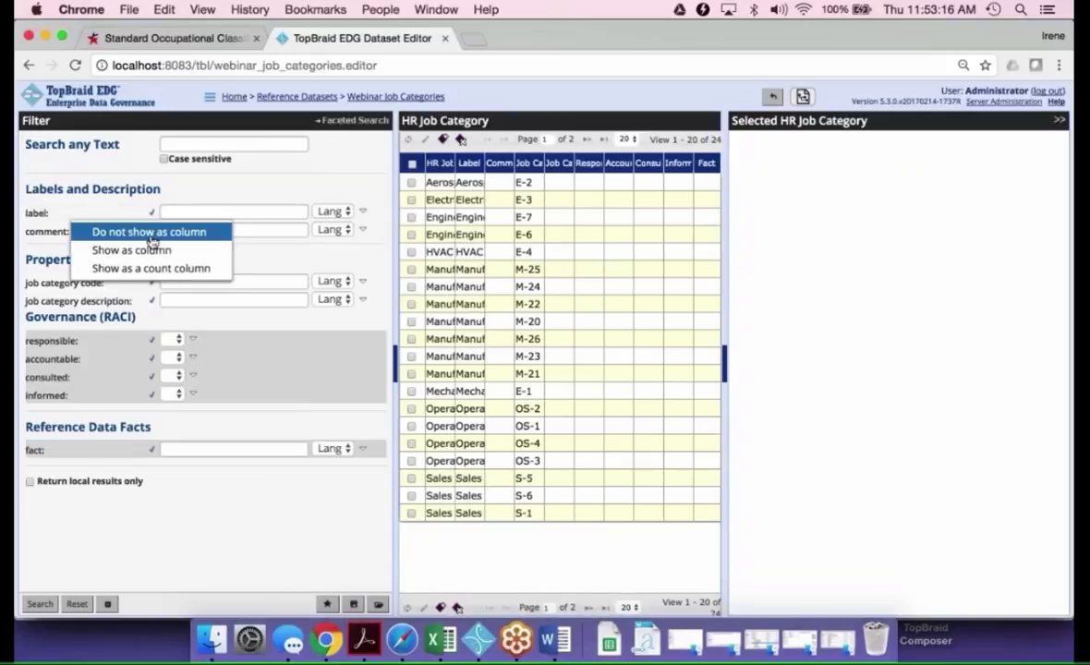
pyautogui.click(150, 213)
pyautogui.click(151, 214)
pyautogui.click(153, 250)
pyautogui.click(151, 231)
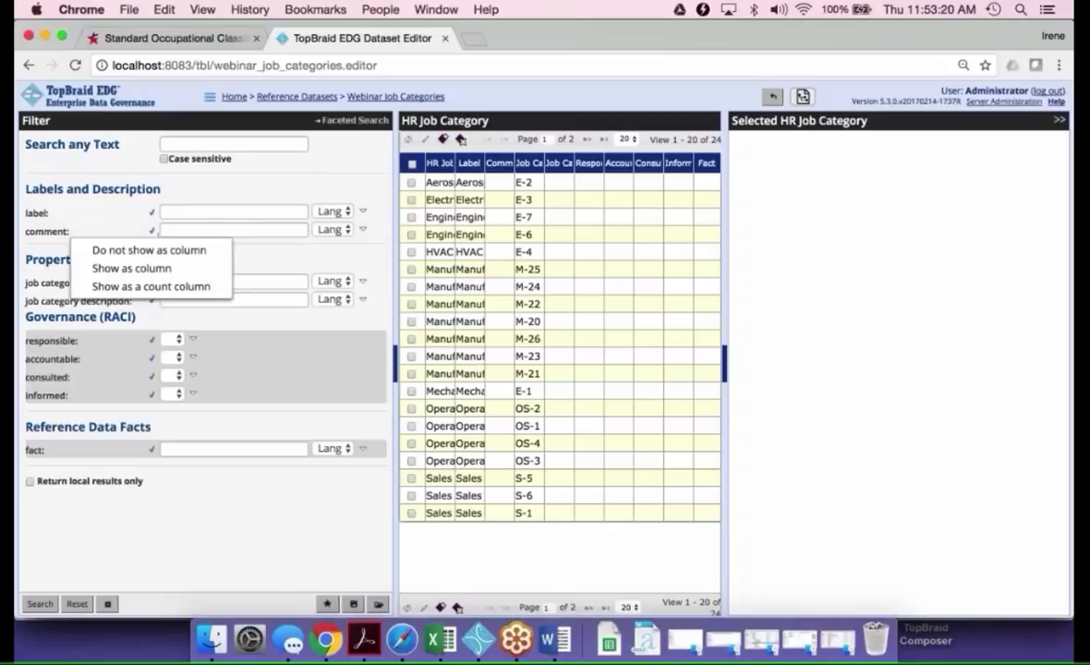
pyautogui.click(151, 250)
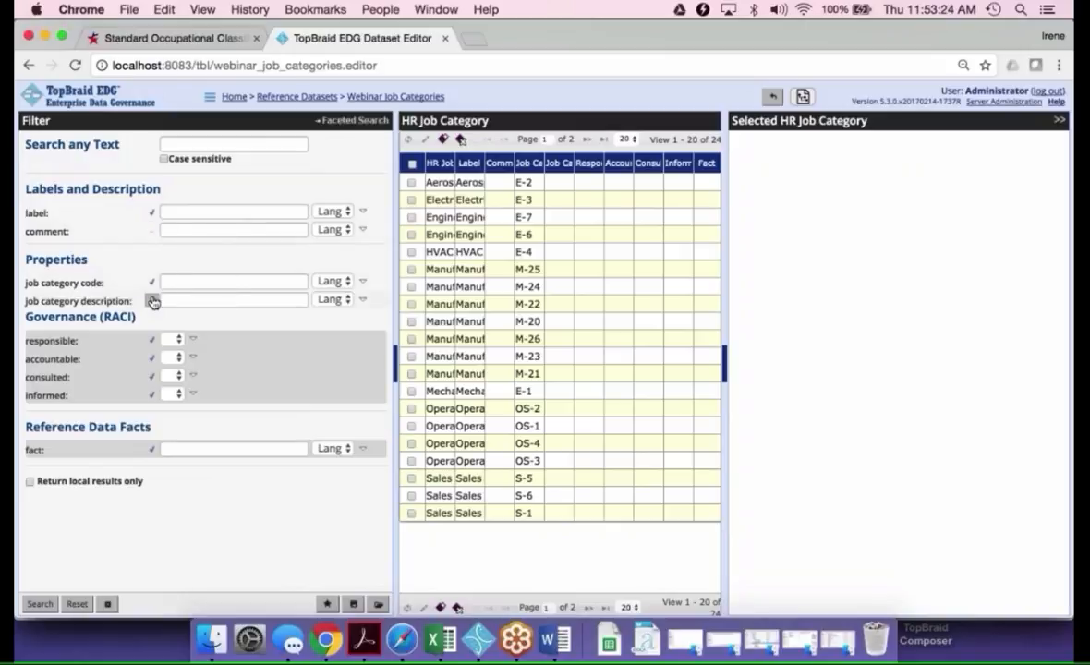
pyautogui.click(151, 450)
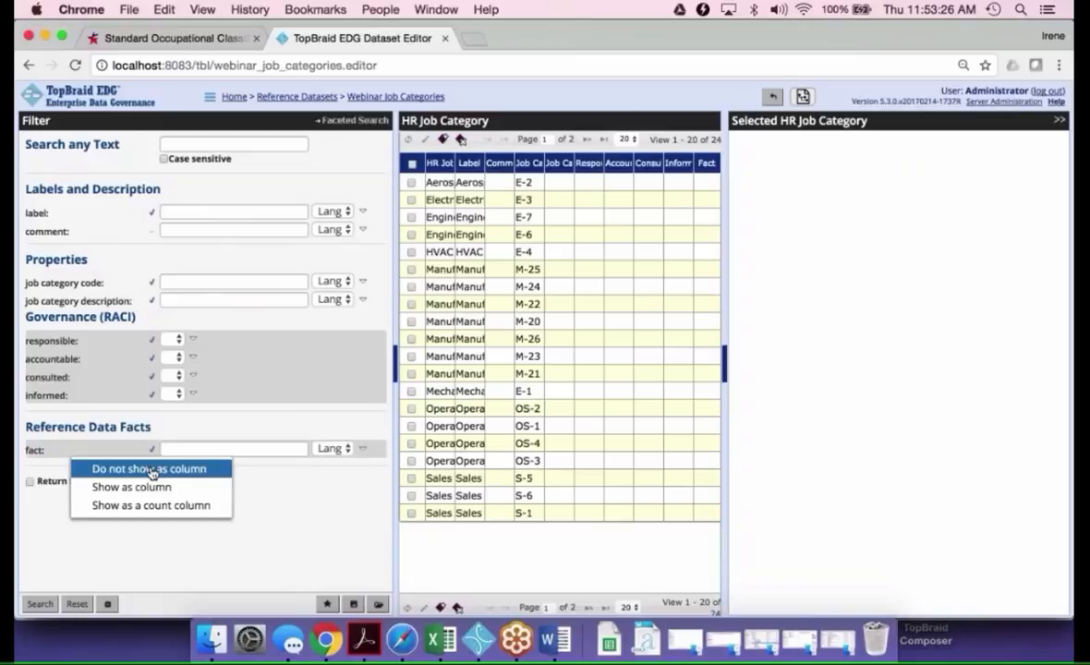
pyautogui.click(151, 470)
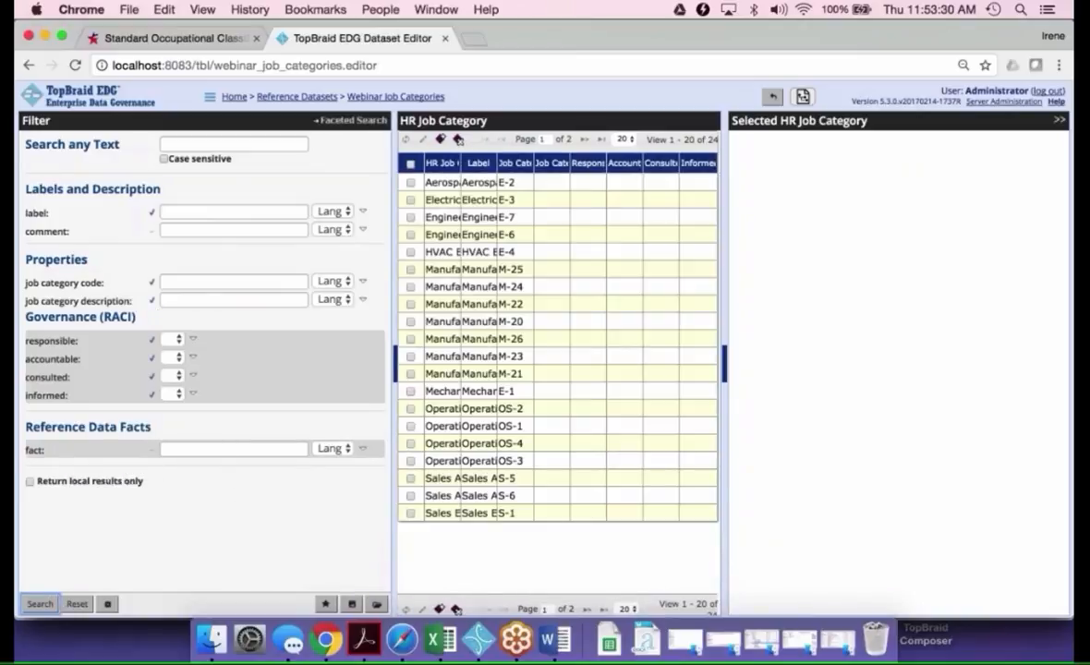
# Widen the results pane and the Label column, and show the details of Aerospace Engineering
pyautogui.moveTo(396, 360); pyautogui.dragTo(190, 344)
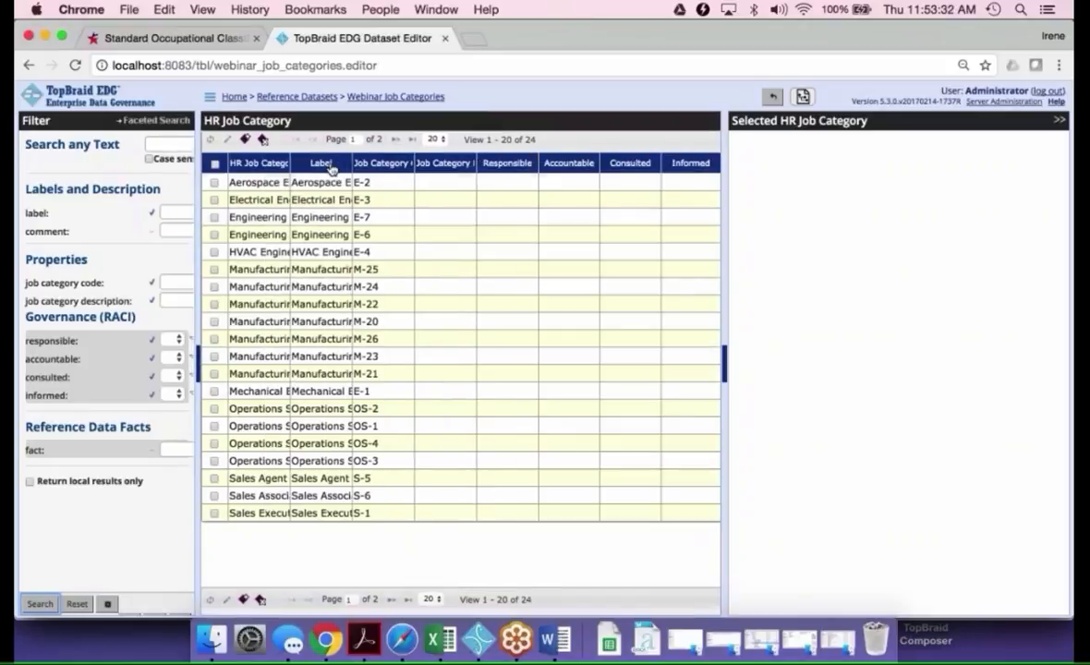
pyautogui.moveTo(352, 159); pyautogui.dragTo(455, 159)
pyautogui.click(258, 183)
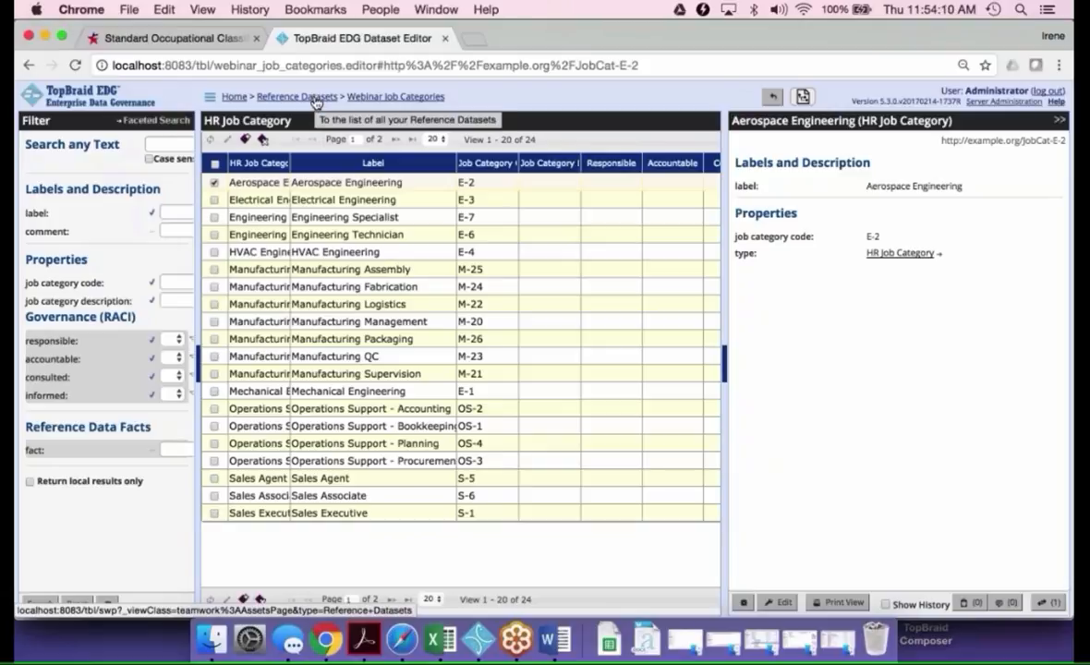
# Open the SOC - Standard Occupational Classification reference dataset and view the editable fields of its metadata
pyautogui.click(316, 100)
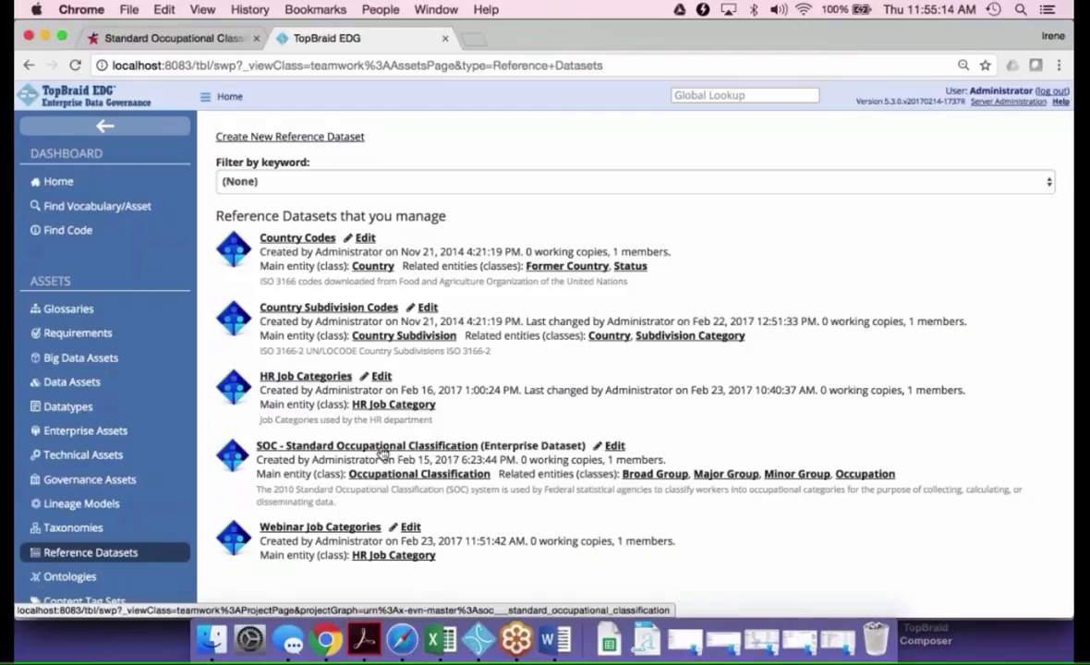
pyautogui.click(382, 449)
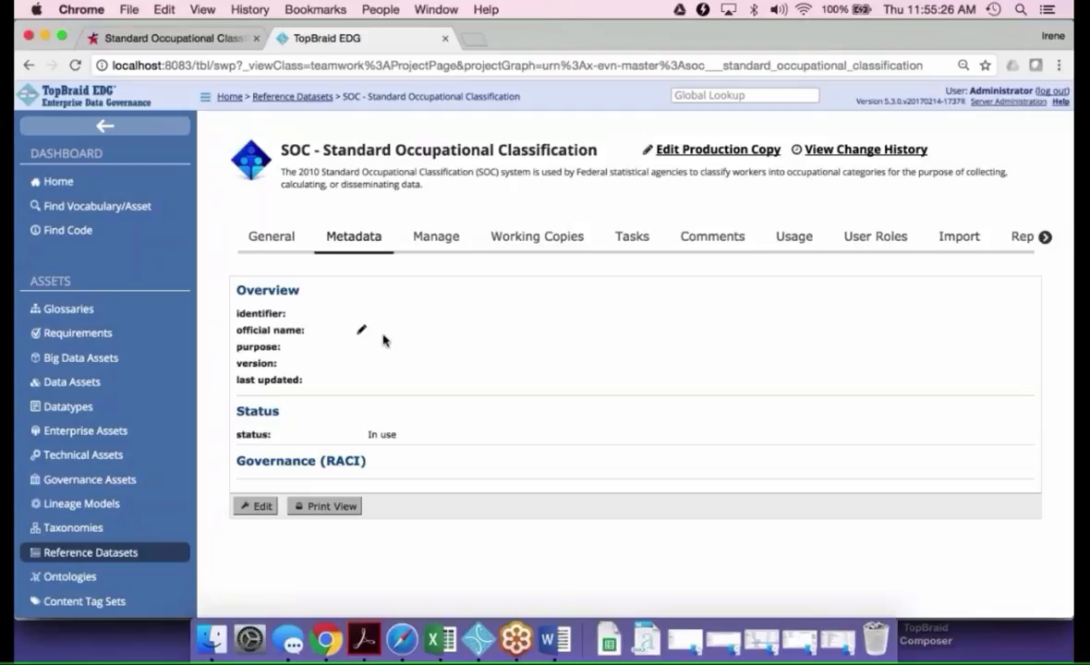
pyautogui.click(257, 506)
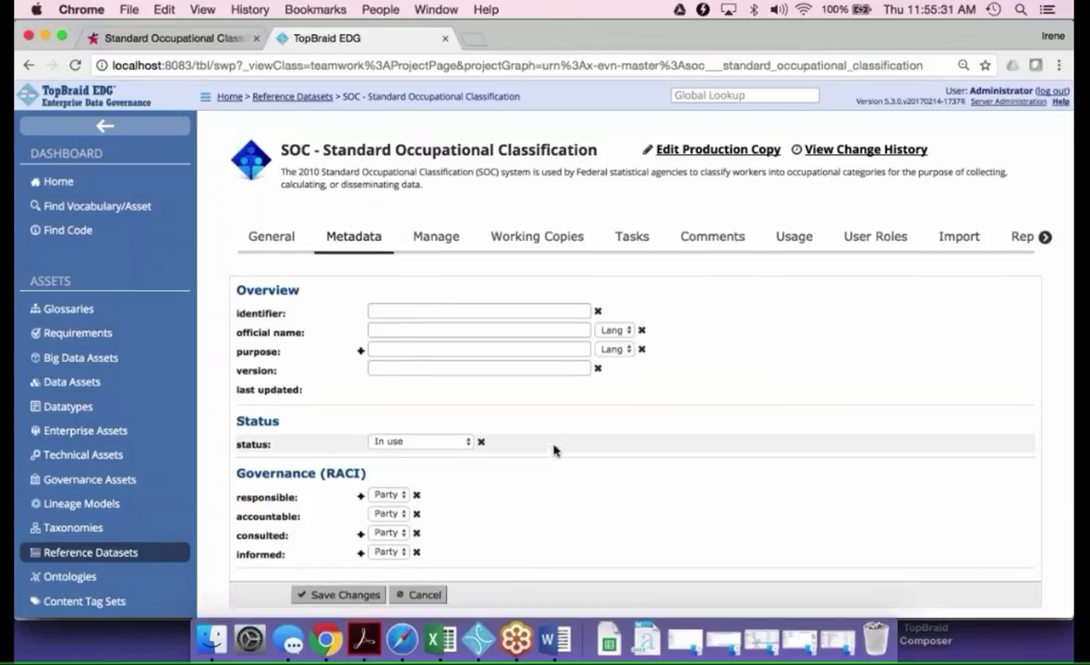
pyautogui.scroll(-2, 555, 450)
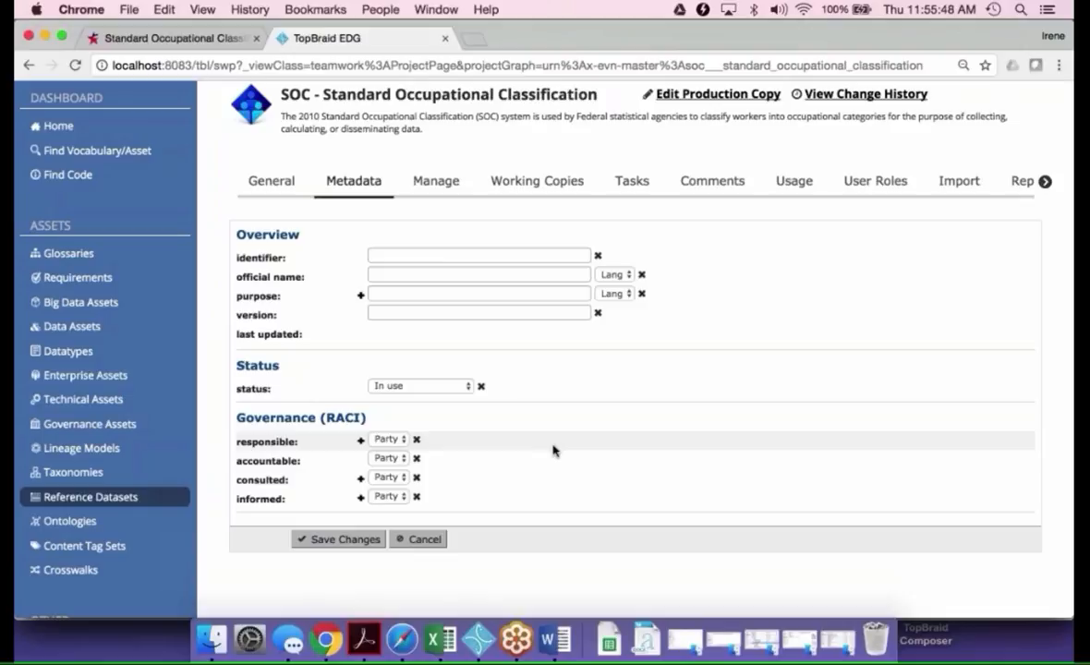
# Open the production copy of the SOC dataset and show the details of the Actuaries entry with SOC code 15-2010
pyautogui.click(704, 95)
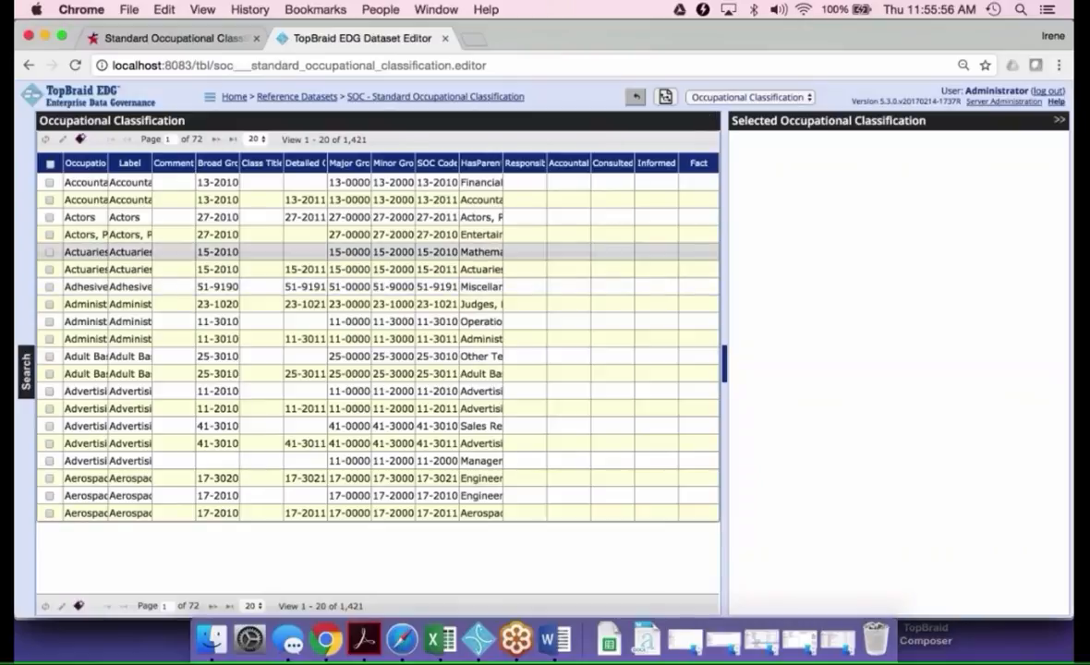
pyautogui.click(430, 252)
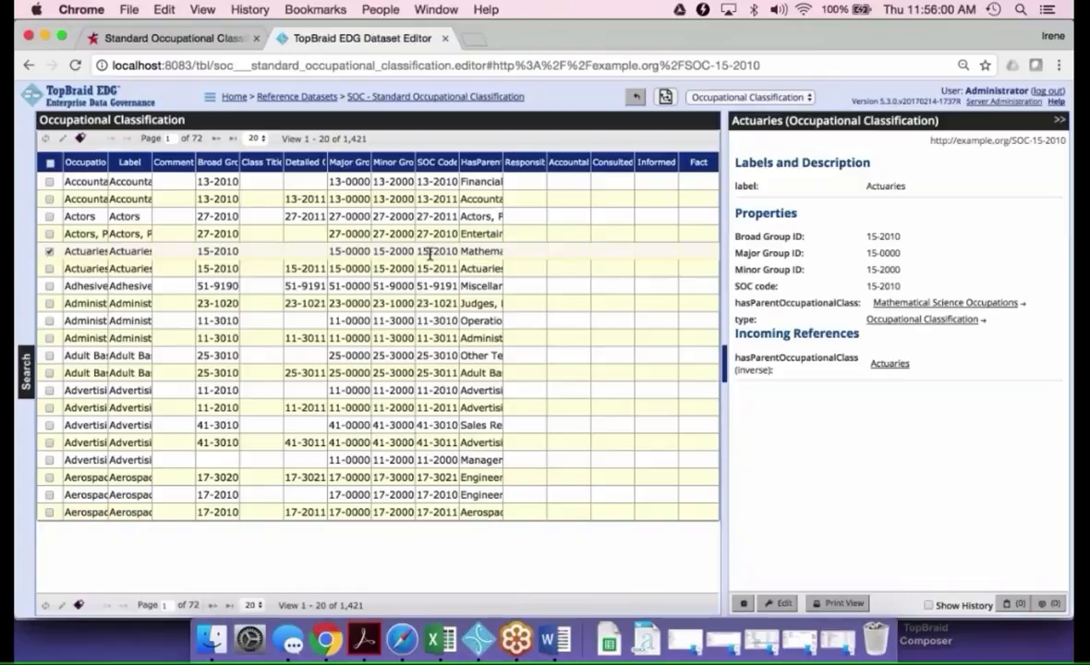
# Browse the SOC classification as a hierarchy by hasParentOccupationalClass [Inverse], down to Architects, Except Naval under Architecture and Engineering Occupations
pyautogui.click(666, 97)
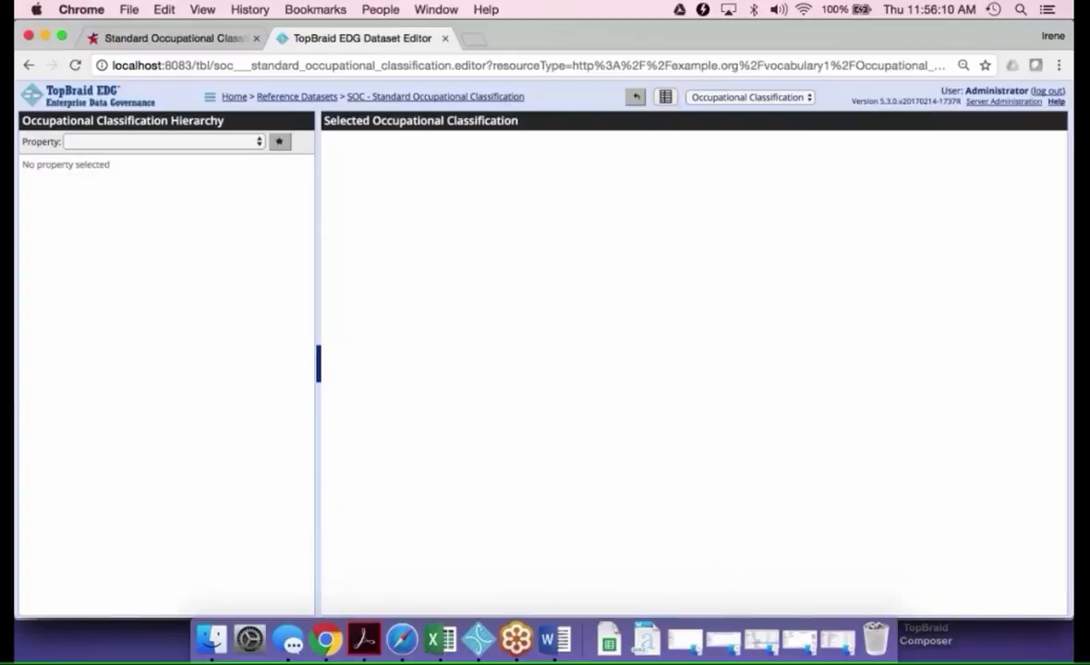
pyautogui.click(254, 141)
pyautogui.click(250, 170)
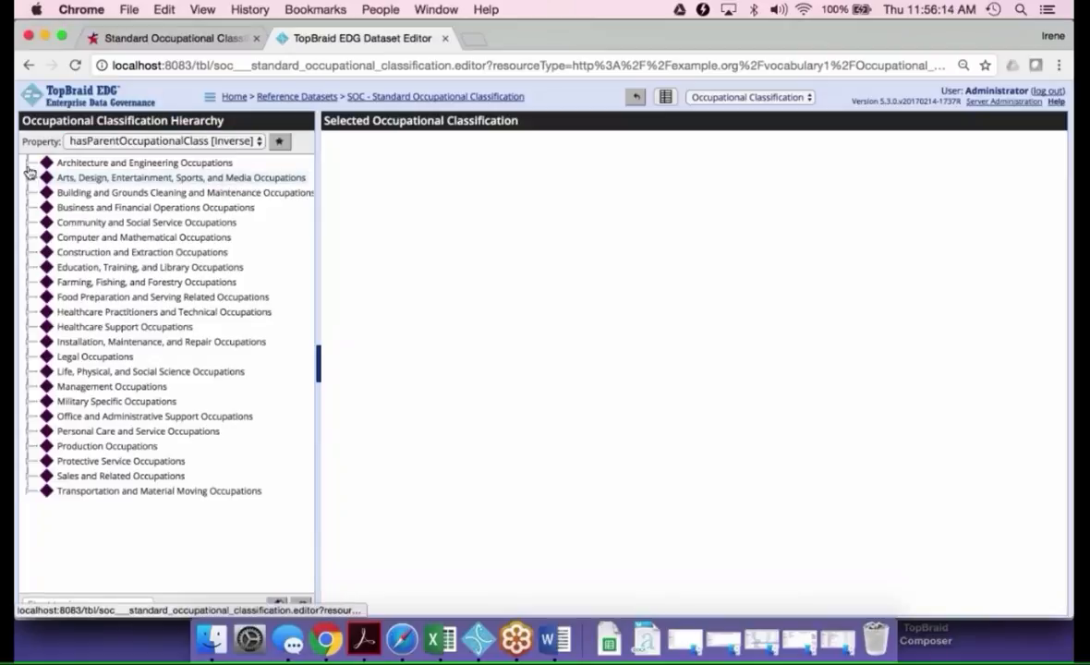
pyautogui.click(27, 166)
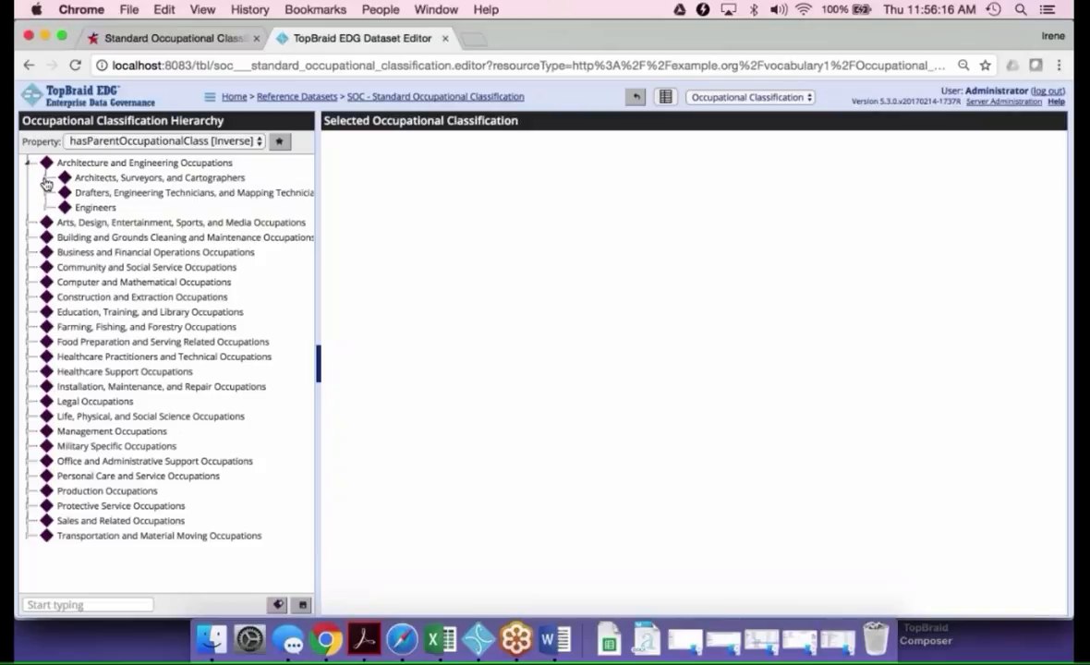
pyautogui.click(47, 181)
pyautogui.click(154, 195)
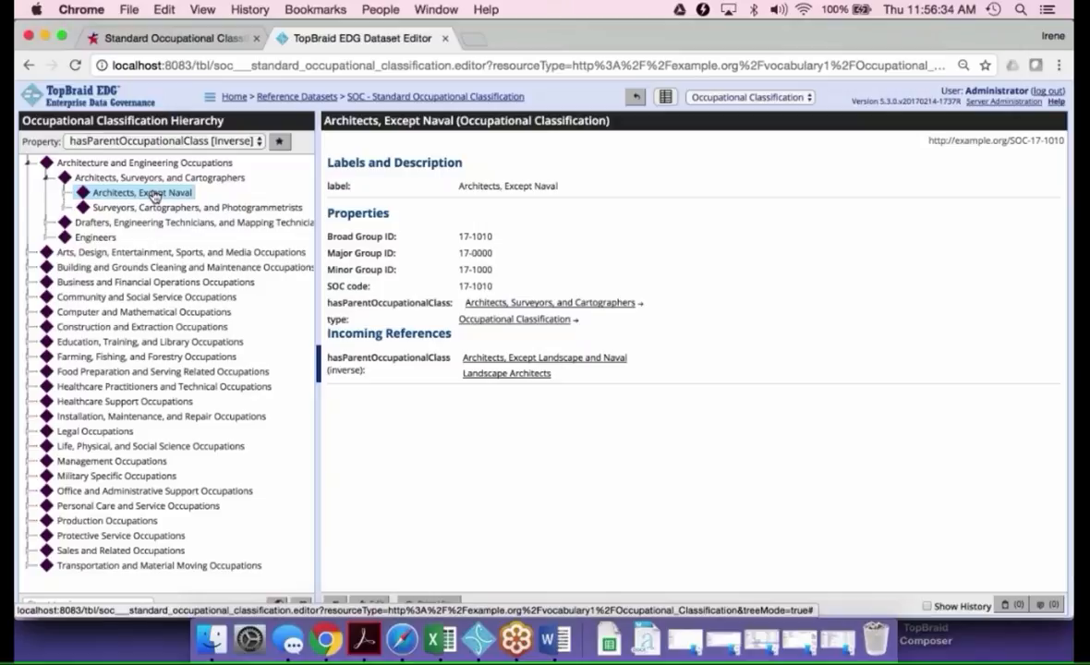
# Go to the crosswalks and open HR Job Category to SOC for editing
pyautogui.click(235, 98)
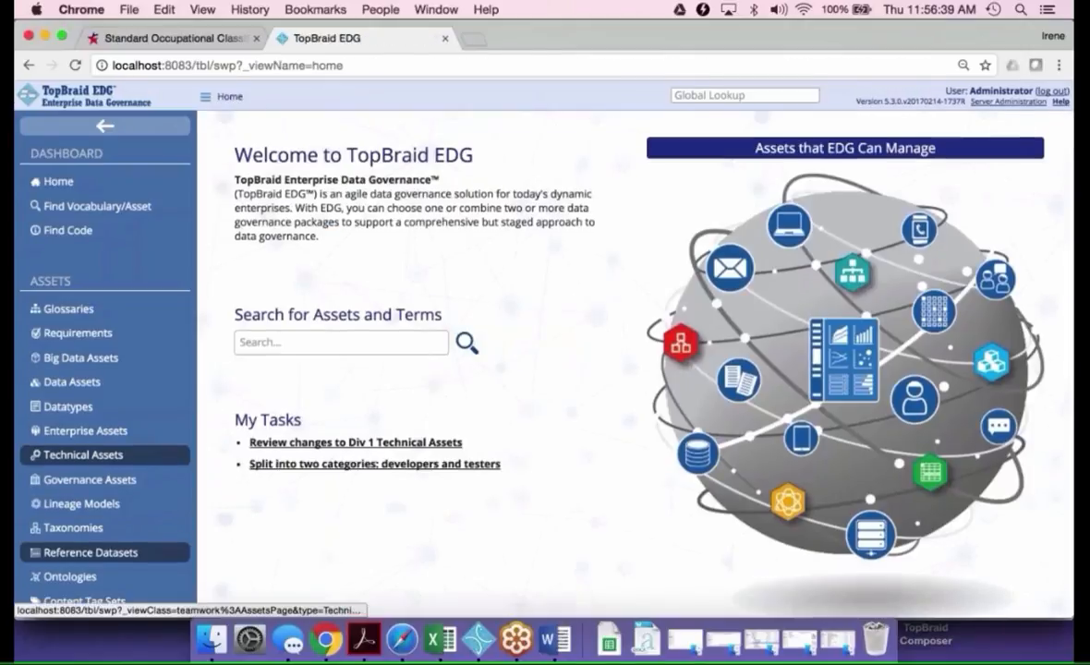
pyautogui.scroll(-3, 93, 467)
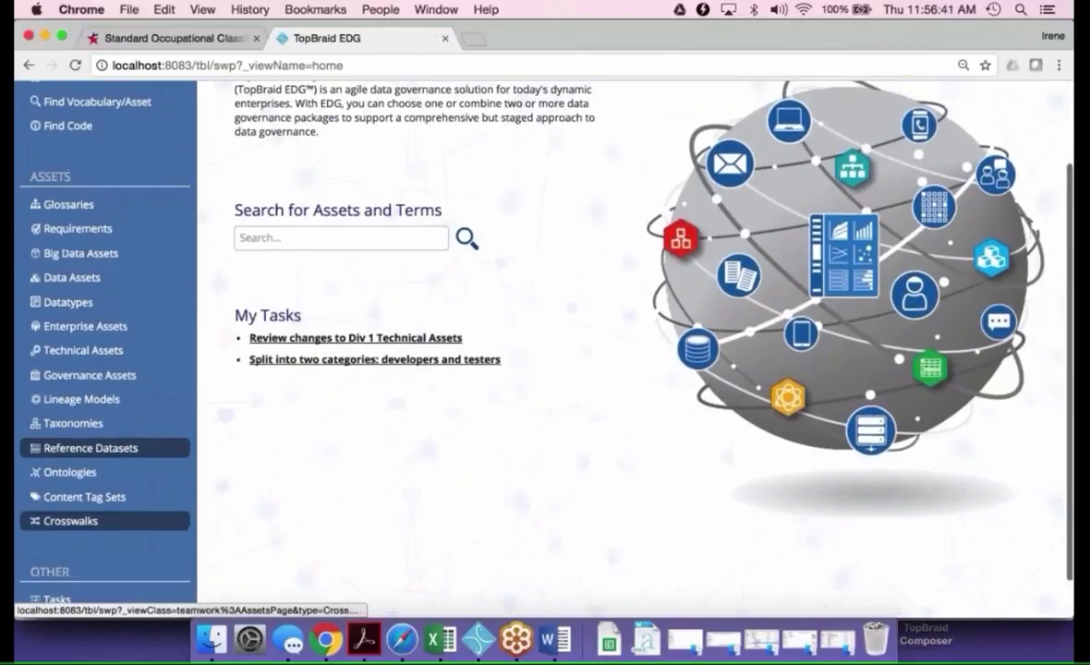
pyautogui.click(71, 519)
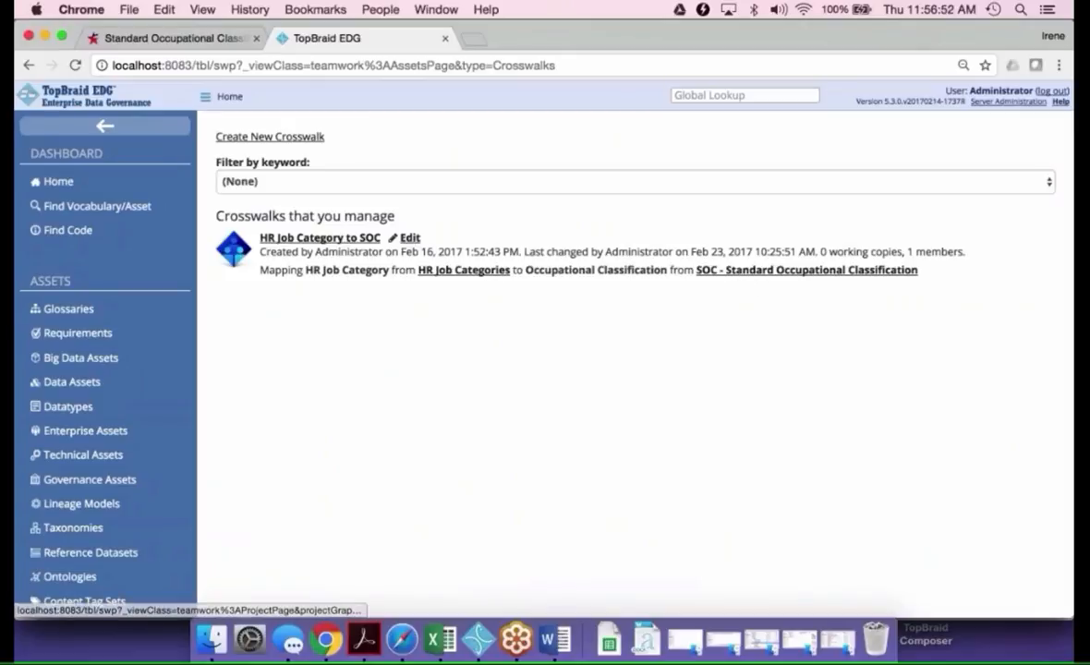
pyautogui.click(410, 240)
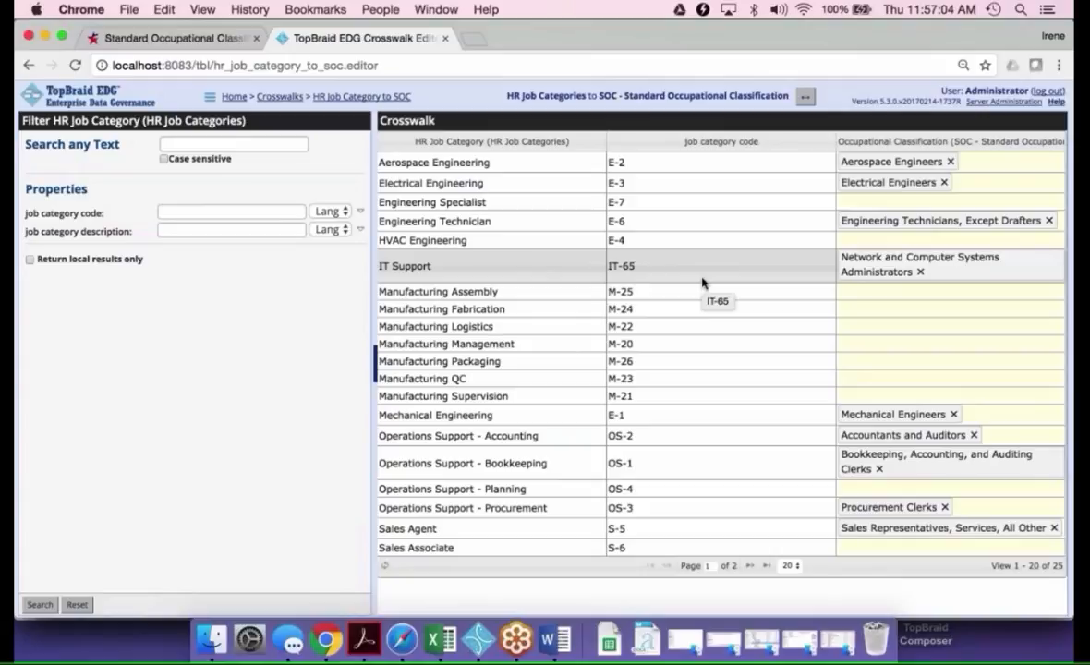
# Add Mechanical Engineering Technicians as a further occupational classification mapped to the Electrical Engineering job category
pyautogui.click(997, 186)
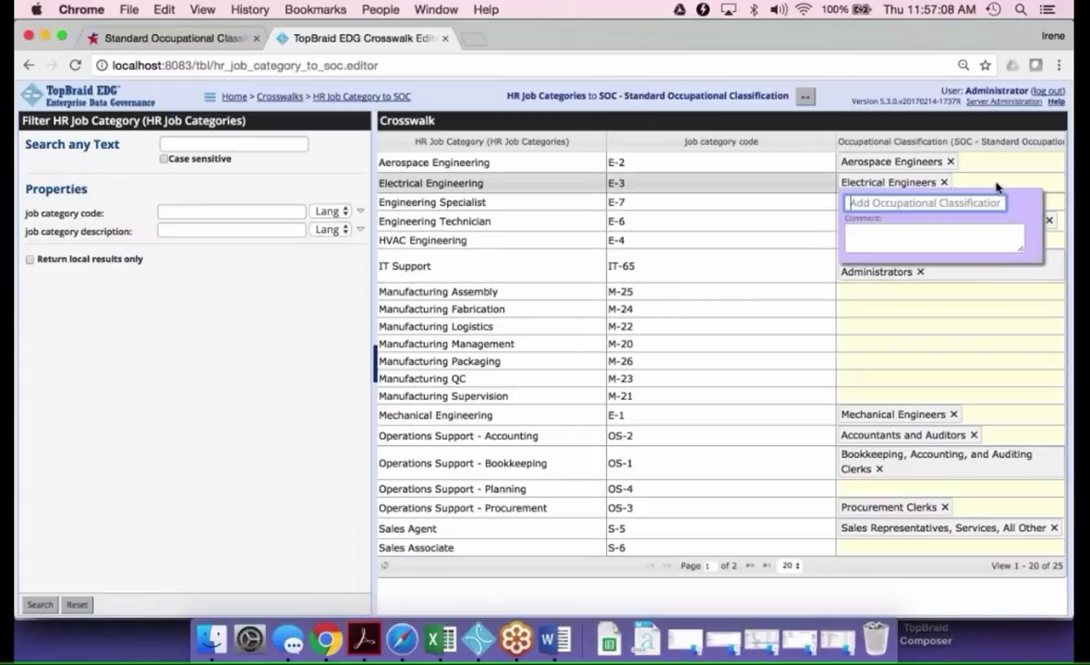
pyautogui.write('me')
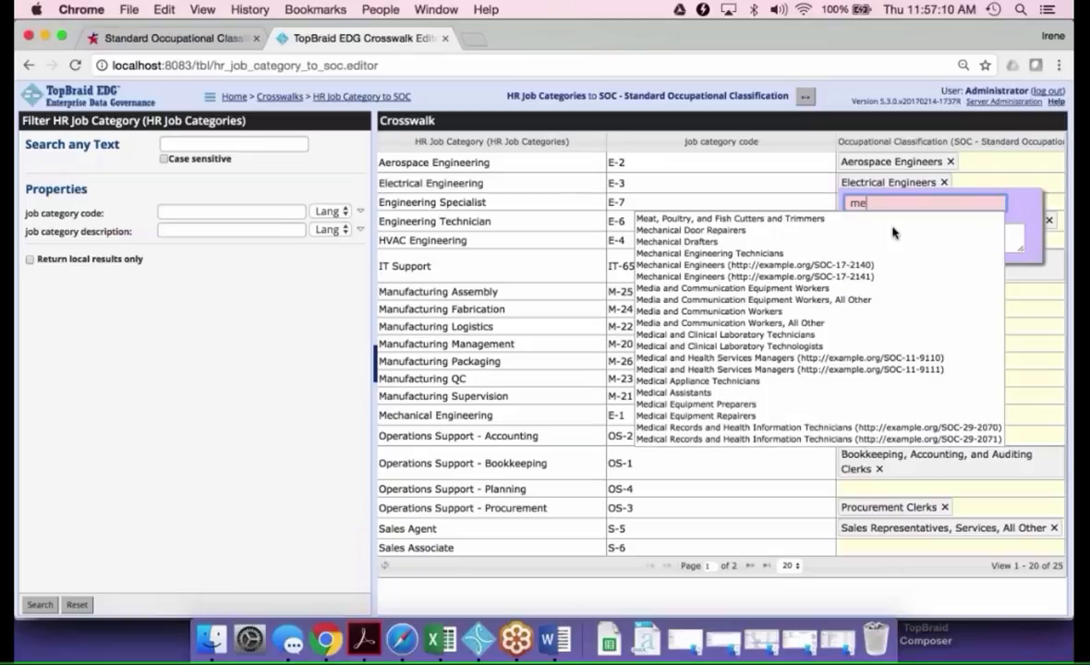
pyautogui.click(913, 254)
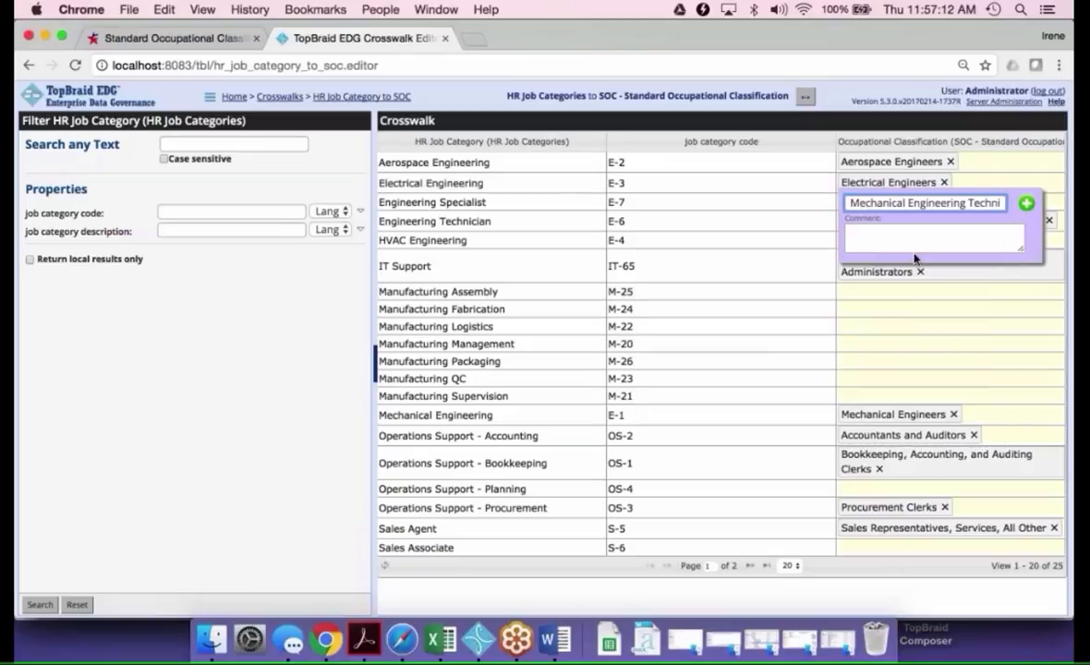
pyautogui.click(1027, 202)
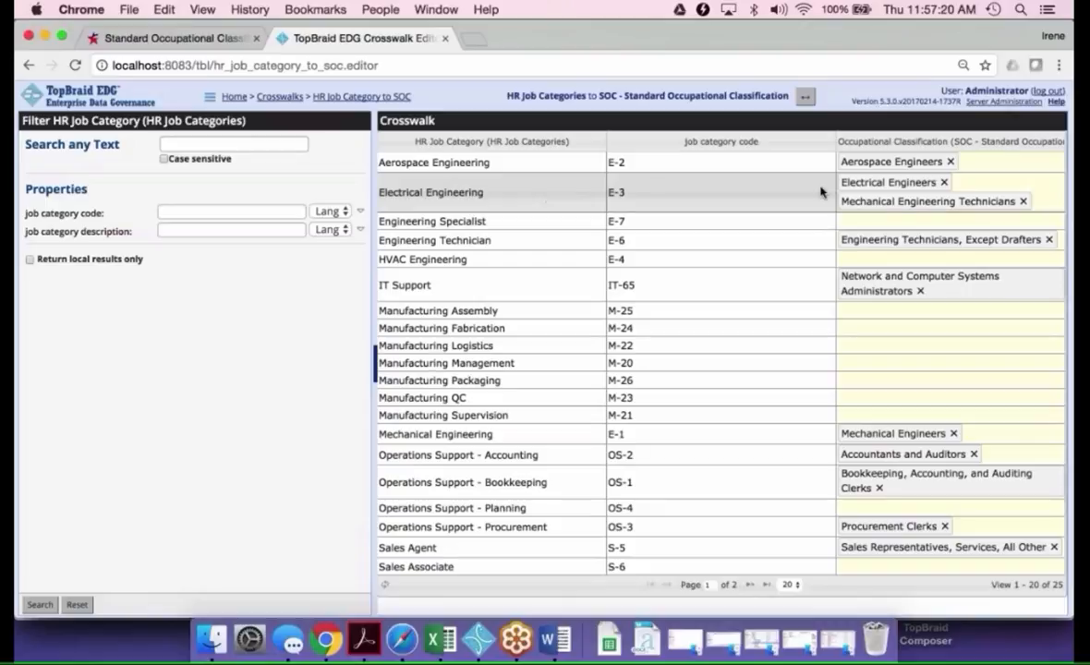
# View the crosswalk in the reverse direction, from SOC to HR Job Categories, and return to the original direction
pyautogui.click(806, 100)
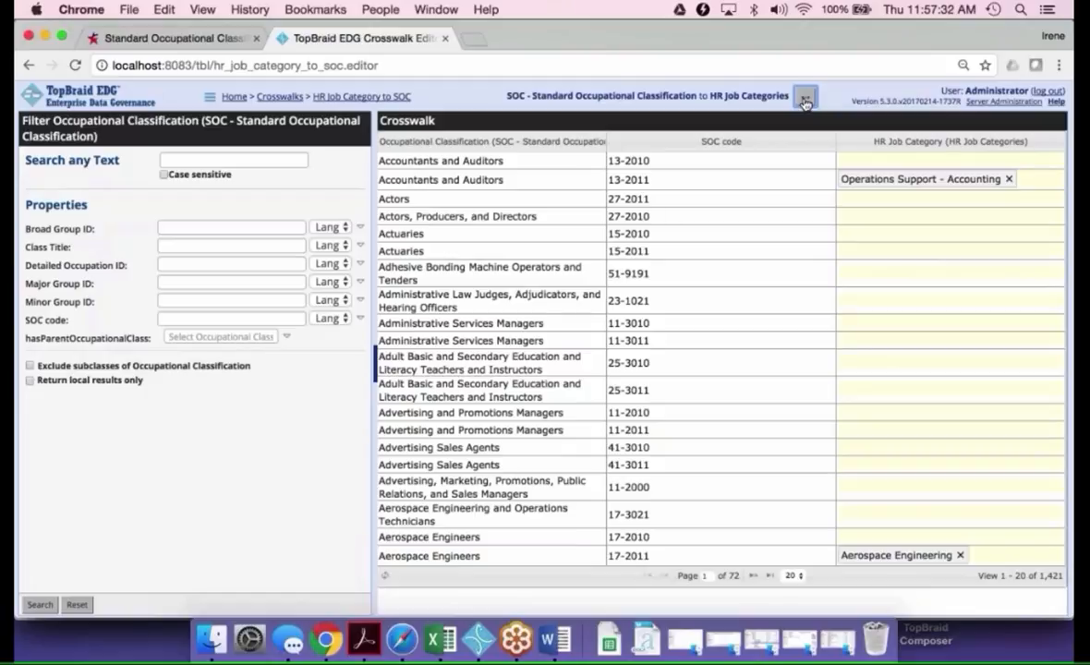
pyautogui.click(806, 99)
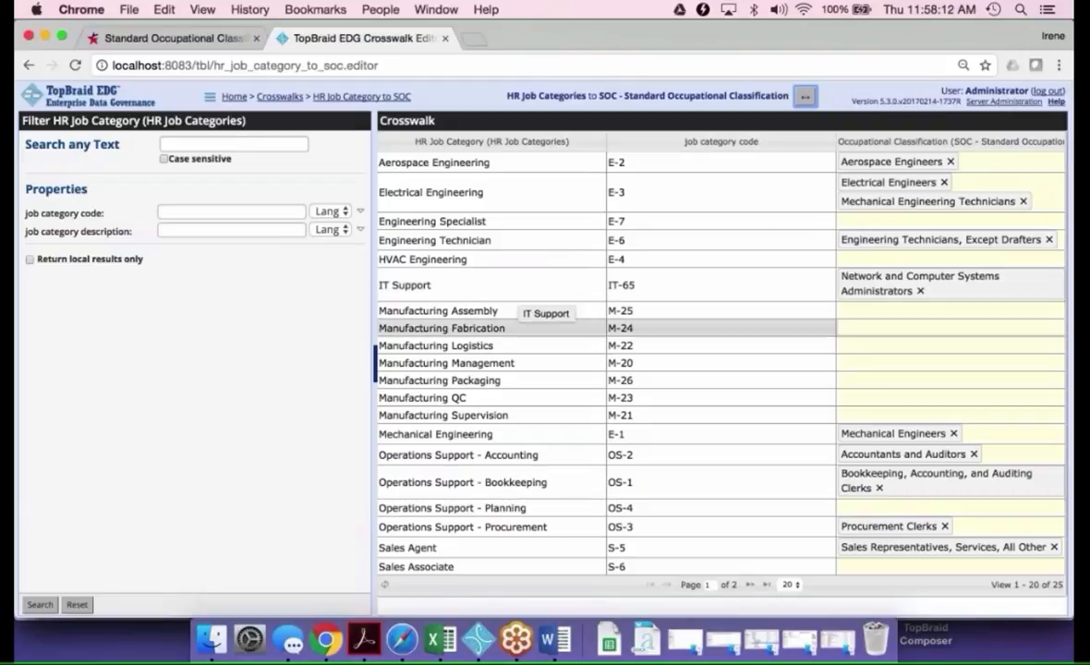
# Switch to Excel and, after comparing with the crosswalk in Chrome, follow the ResourceMappings link for JobCat-IT-65 on Sheet2
pyautogui.click(444, 641)
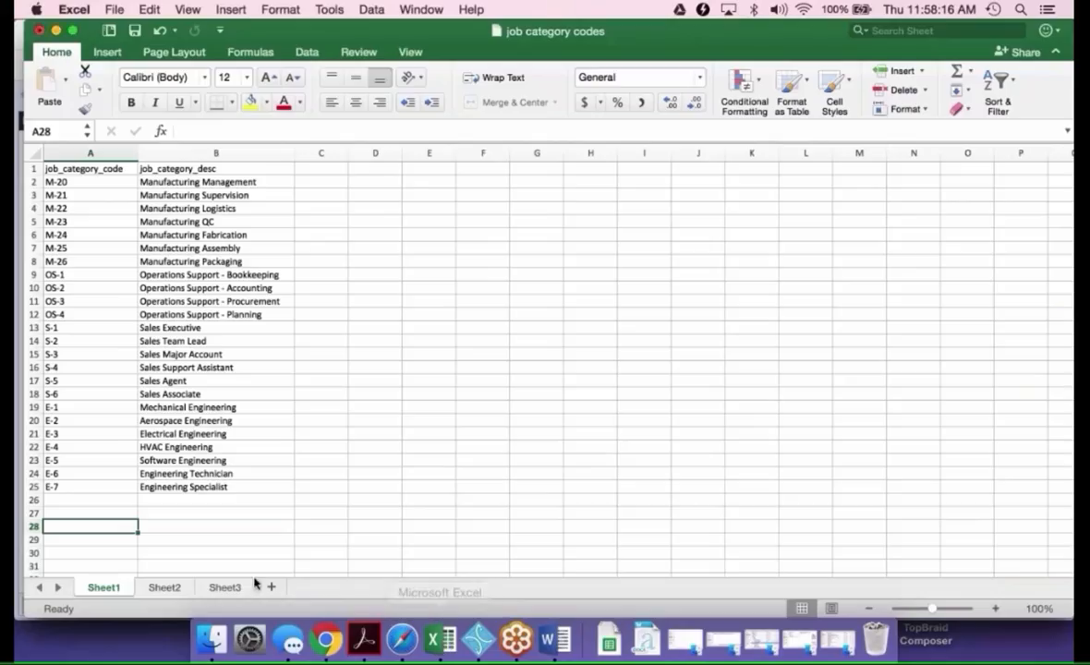
pyautogui.click(162, 587)
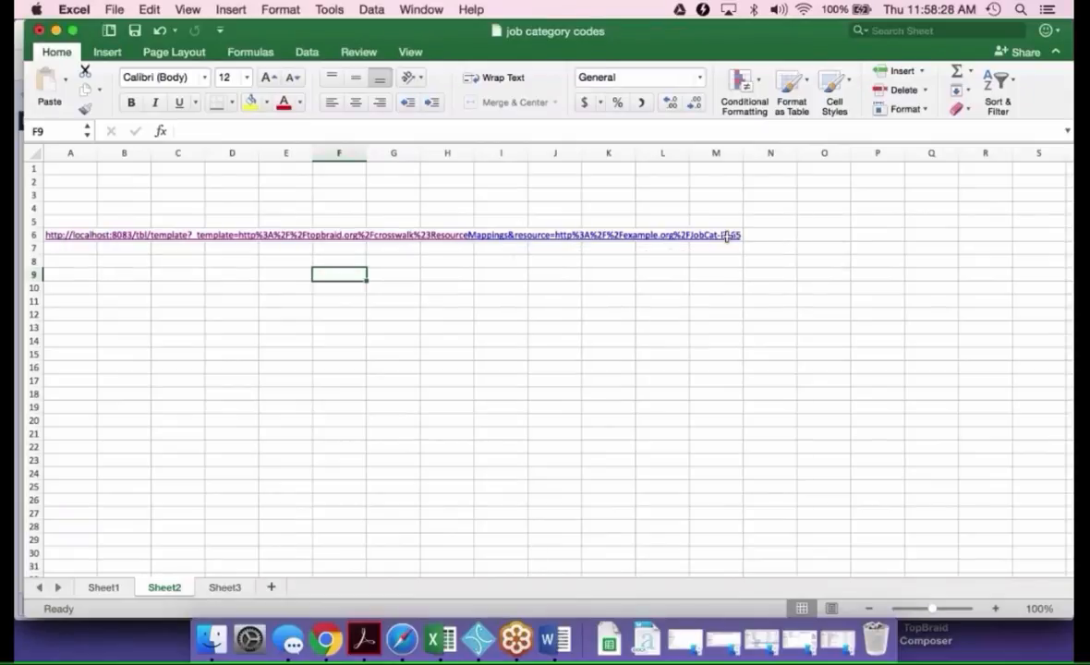
pyautogui.click(323, 642)
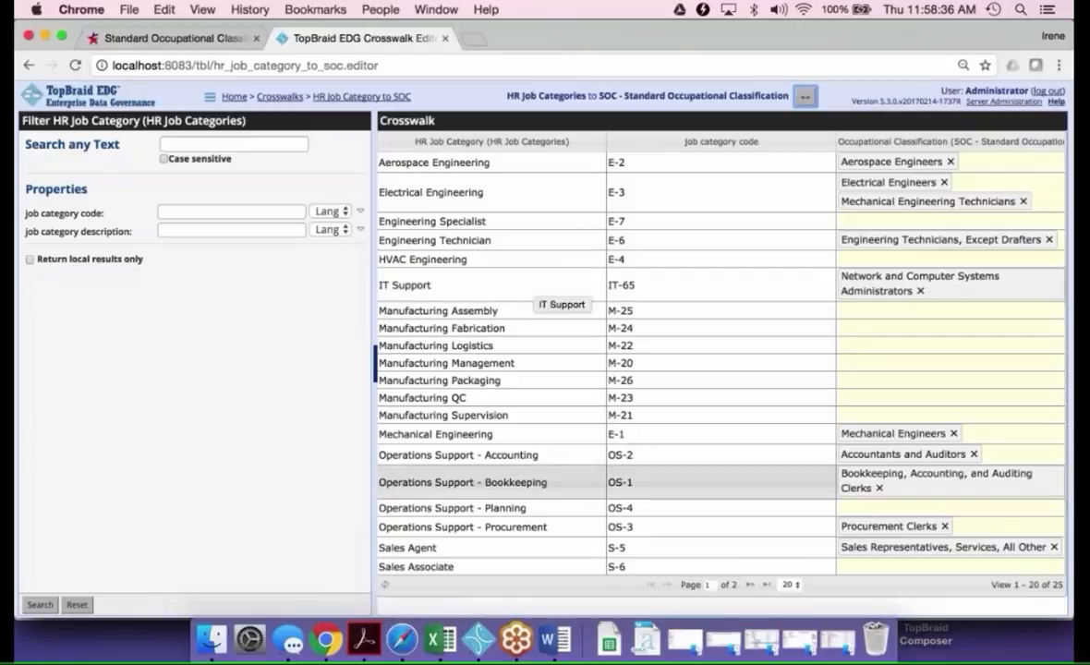
pyautogui.click(438, 641)
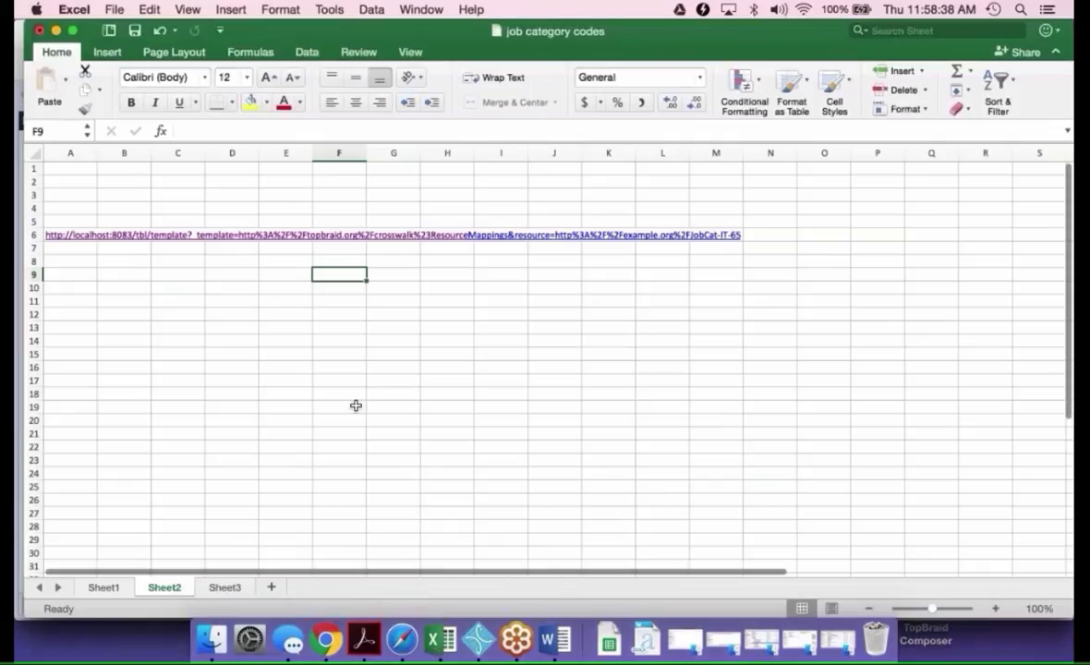
pyautogui.click(67, 237)
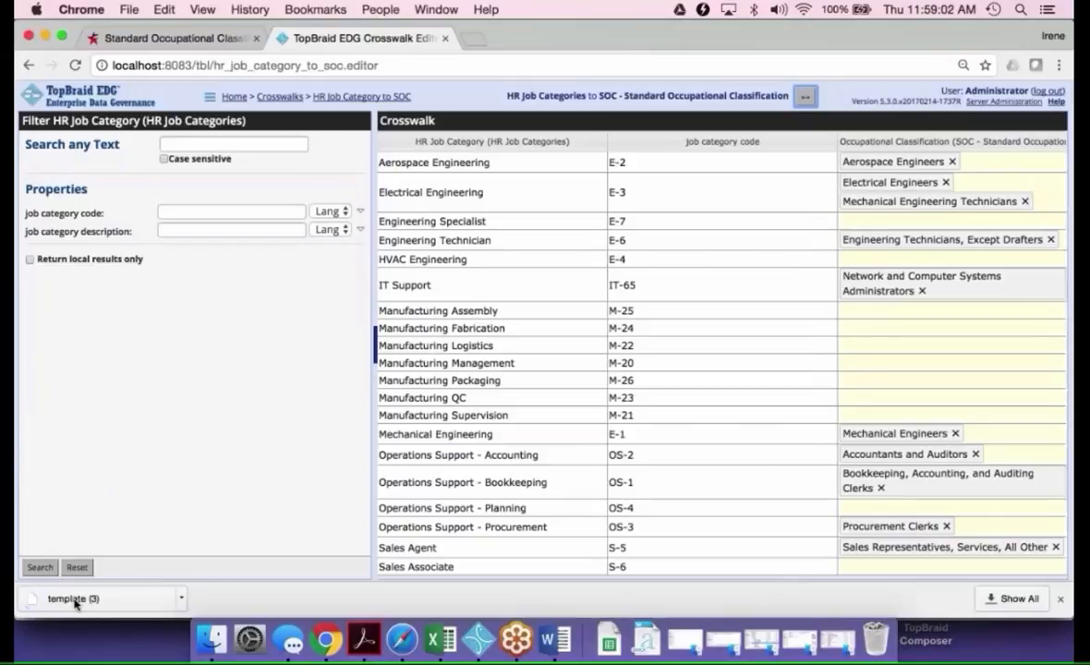
# Open the downloaded template (3) file and locate the mapped SOC URI in its XML results
pyautogui.click(74, 599)
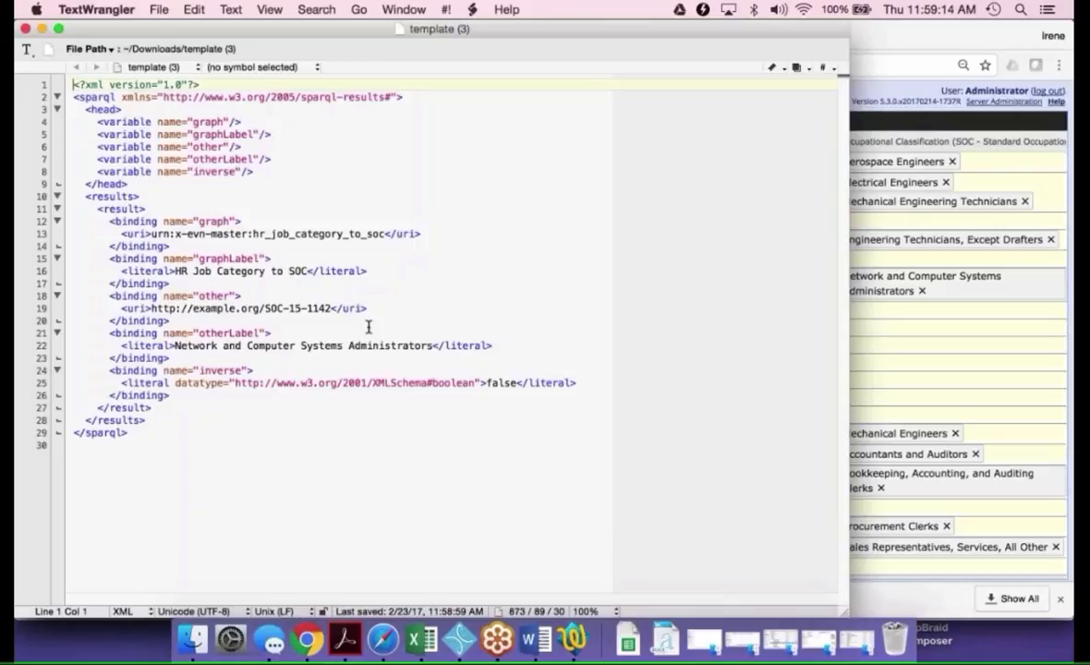
pyautogui.click(302, 319)
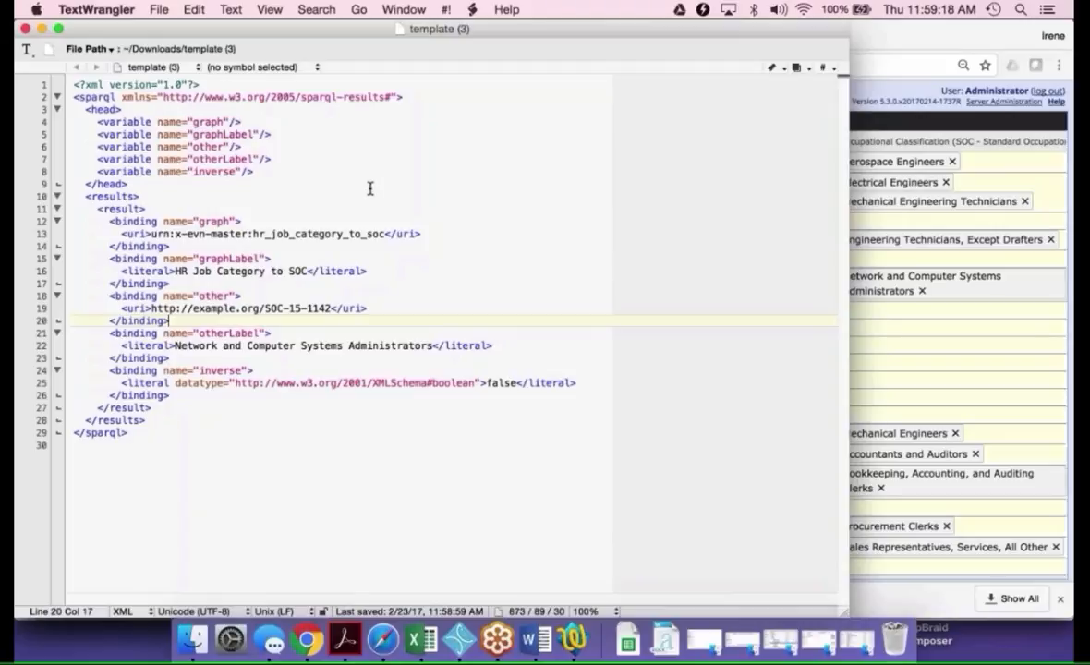
pyautogui.click(332, 307)
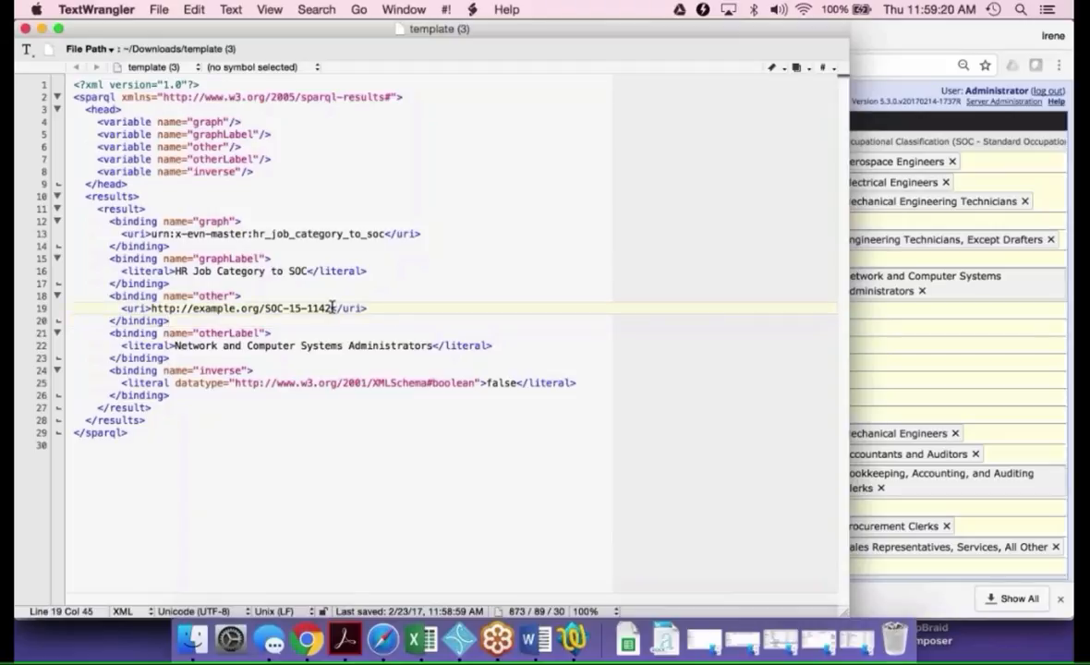
# Highlight the SOC code and inspect its label in the XML results, and close the template (3) file
pyautogui.moveTo(332, 308); pyautogui.dragTo(288, 307)
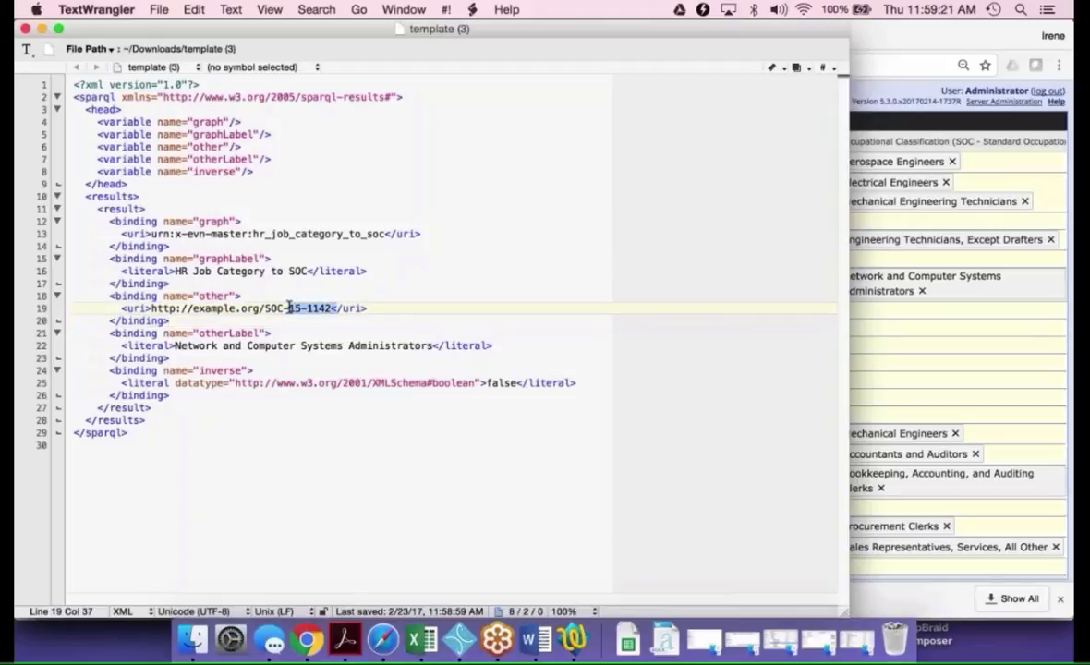
pyautogui.click(294, 346)
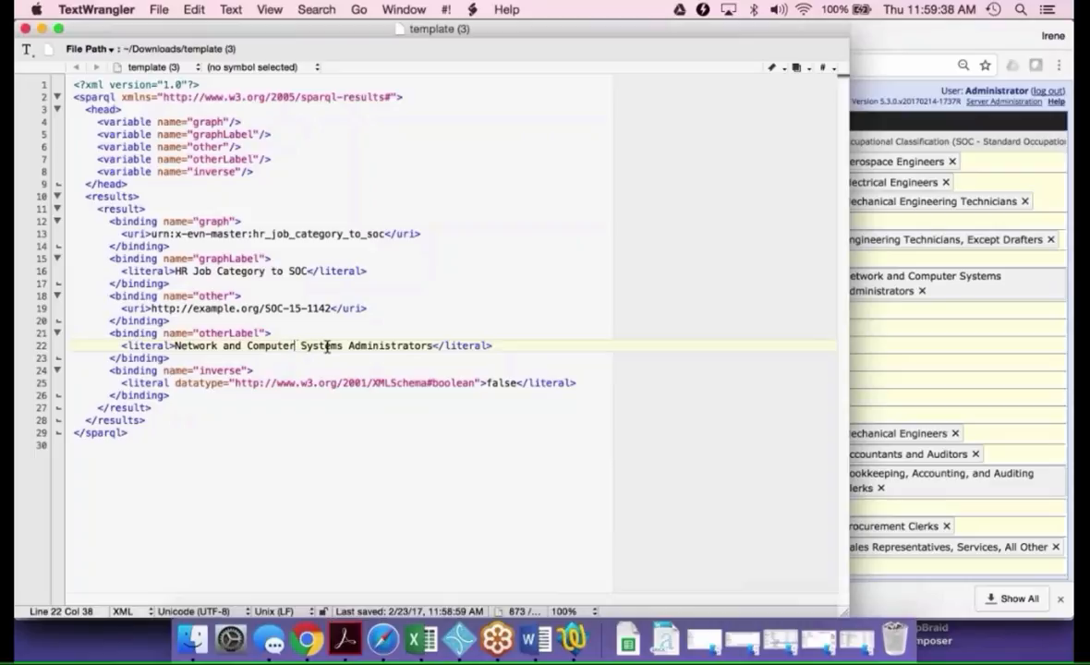
pyautogui.click(26, 30)
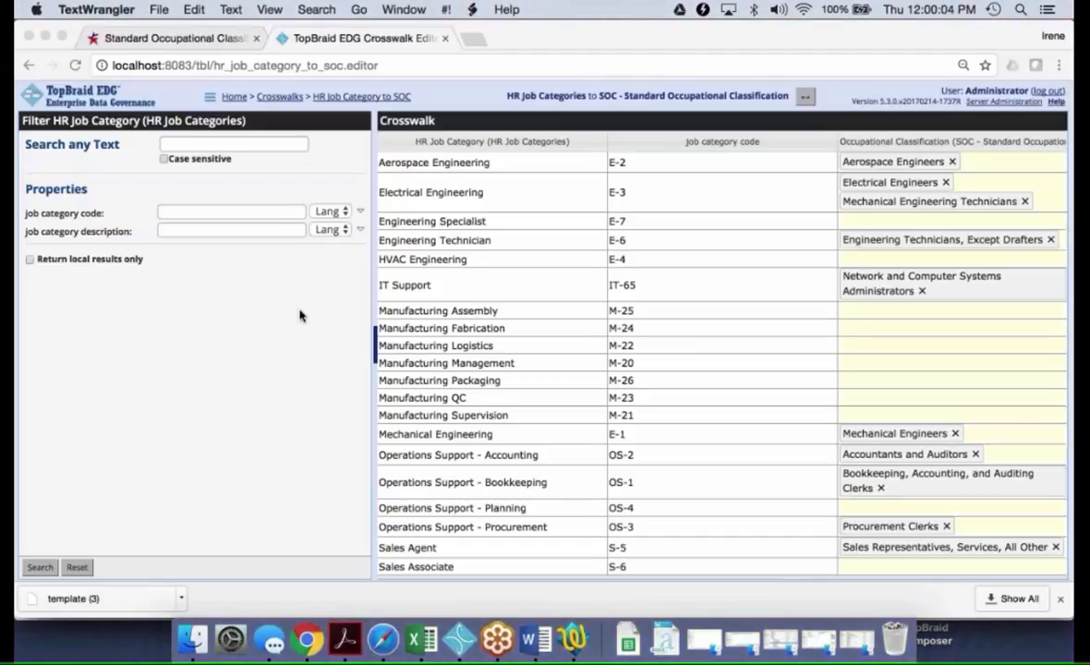
# From the EDG home page, look up code IT-65 across all reference datasets and view the Abruzzo country subdivision's details
pyautogui.click(233, 98)
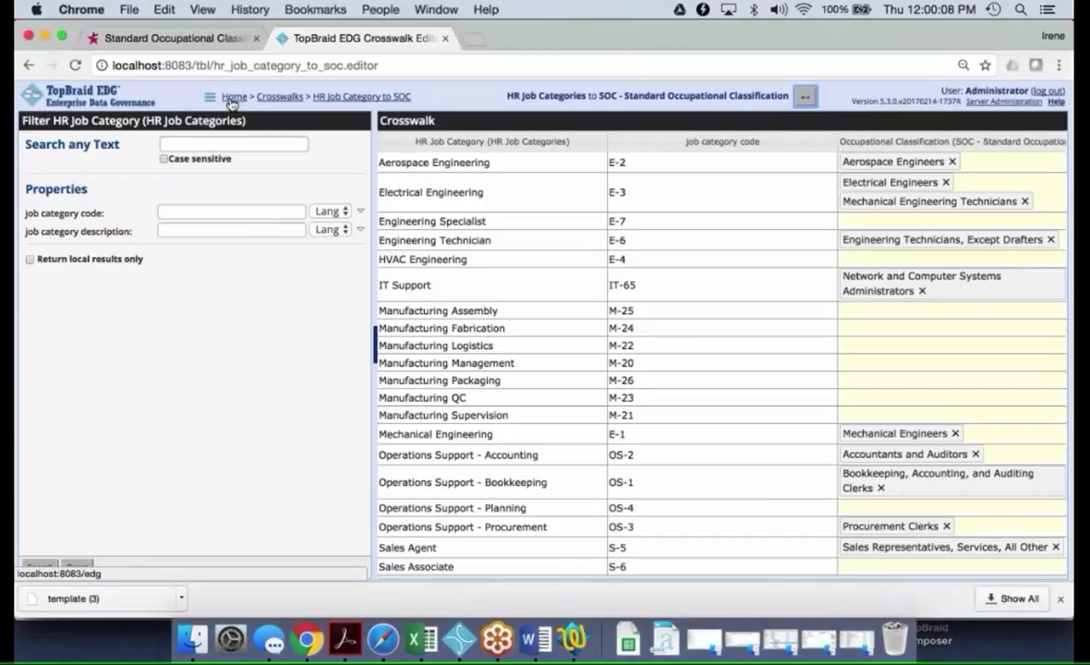
pyautogui.click(232, 98)
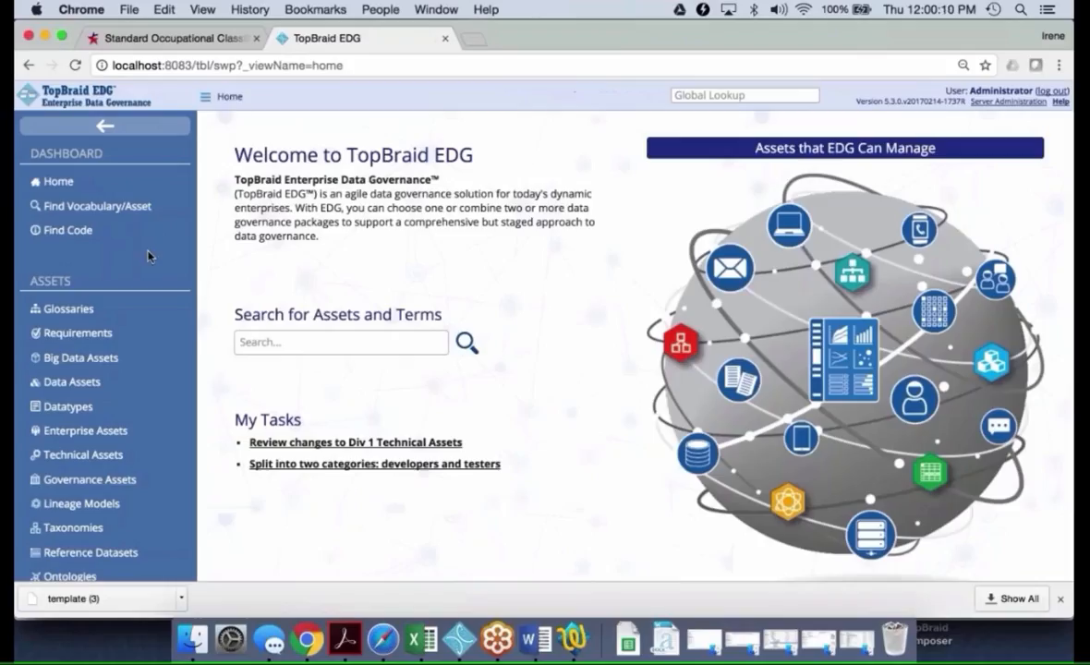
pyautogui.click(63, 233)
pyautogui.click(407, 168)
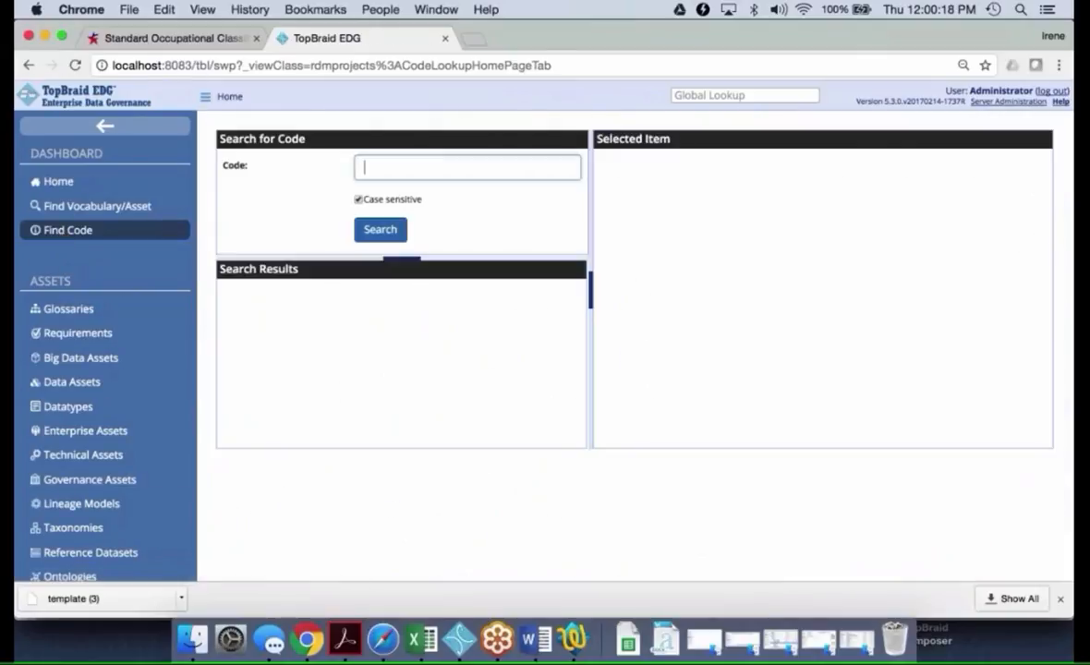
pyautogui.write('IT-65')
pyautogui.click(385, 232)
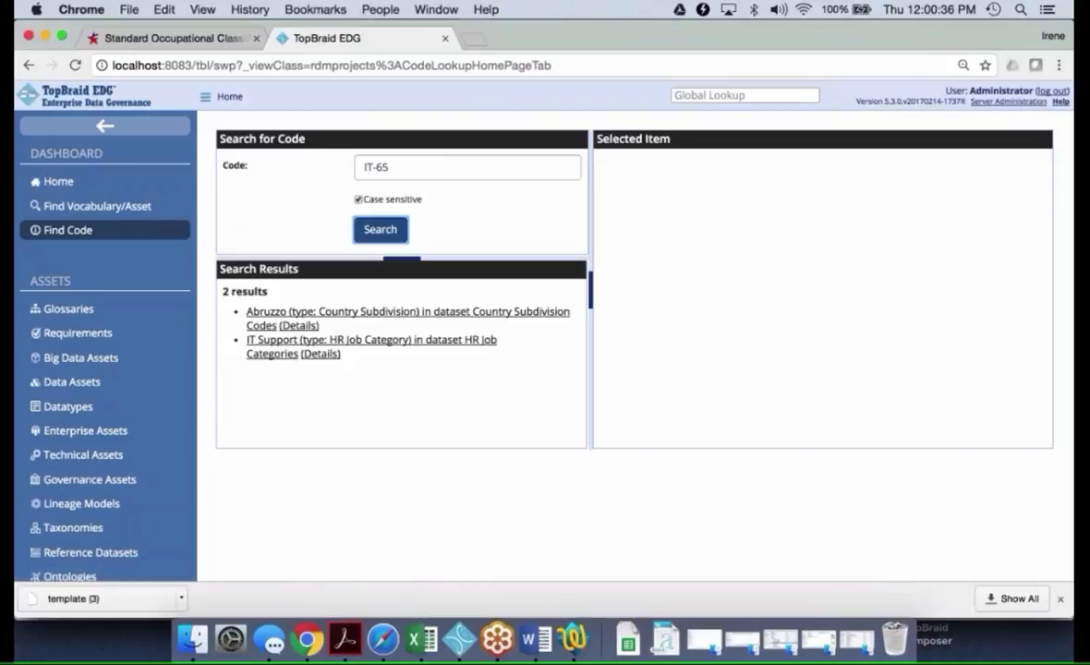
pyautogui.click(275, 319)
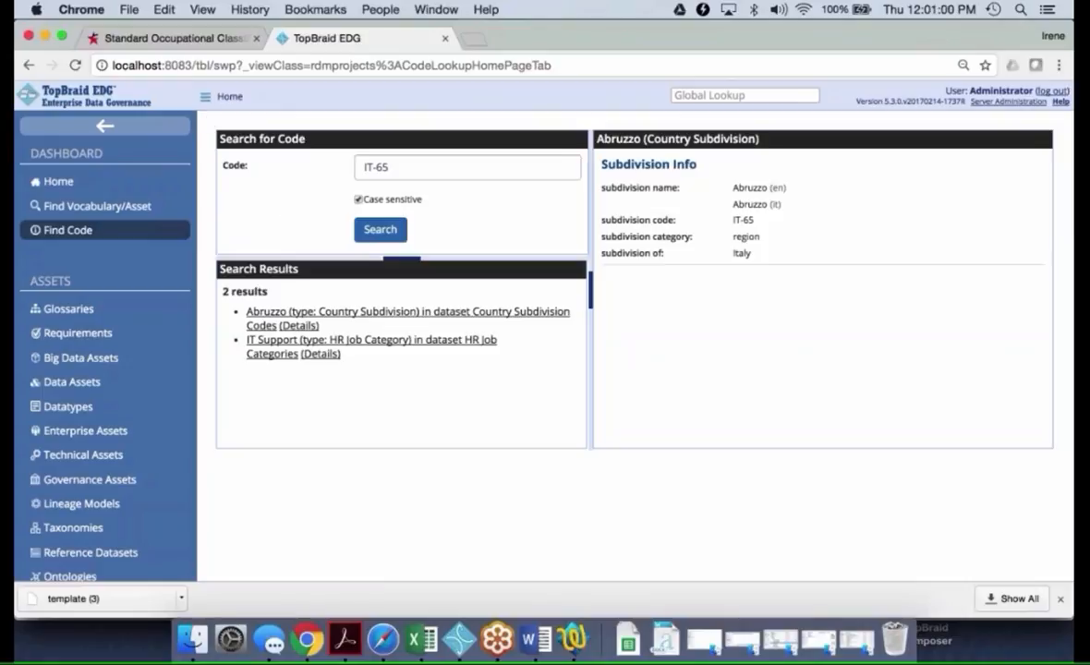
# Go to the Human Resources Data asset collection and search its items for "cat"
pyautogui.click(205, 96)
pyautogui.moveTo(209, 133)
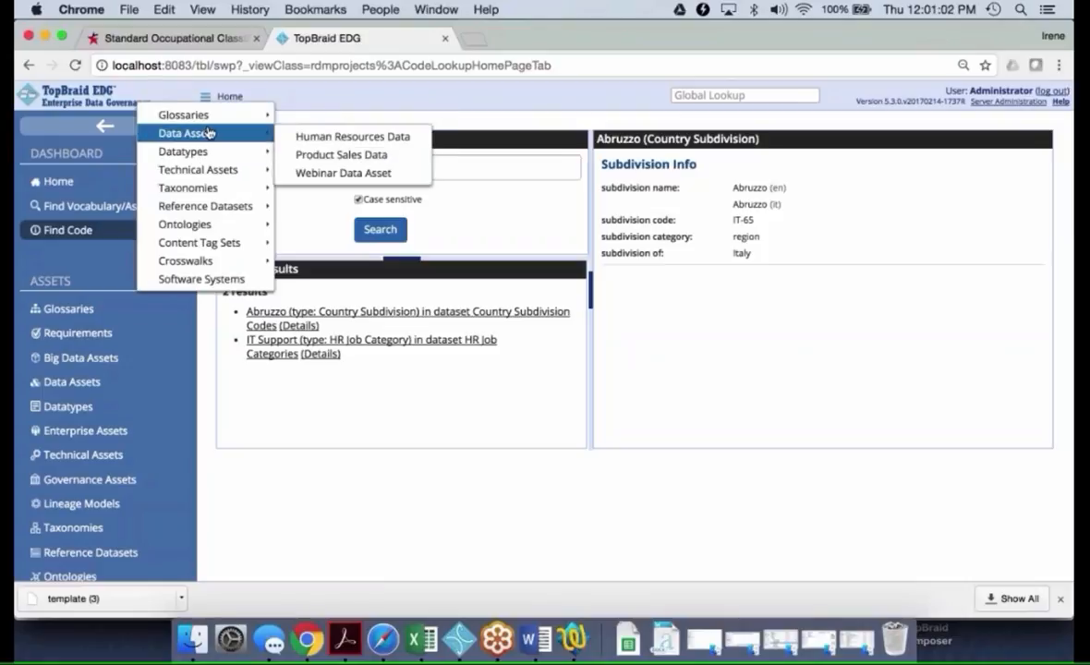
pyautogui.click(325, 138)
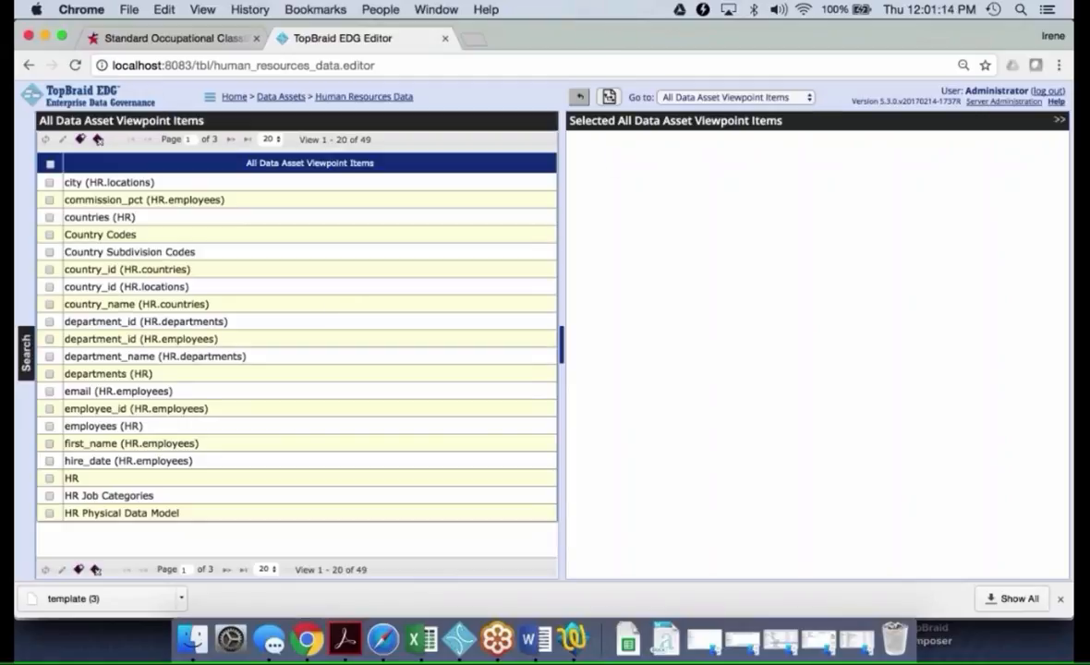
pyautogui.click(25, 349)
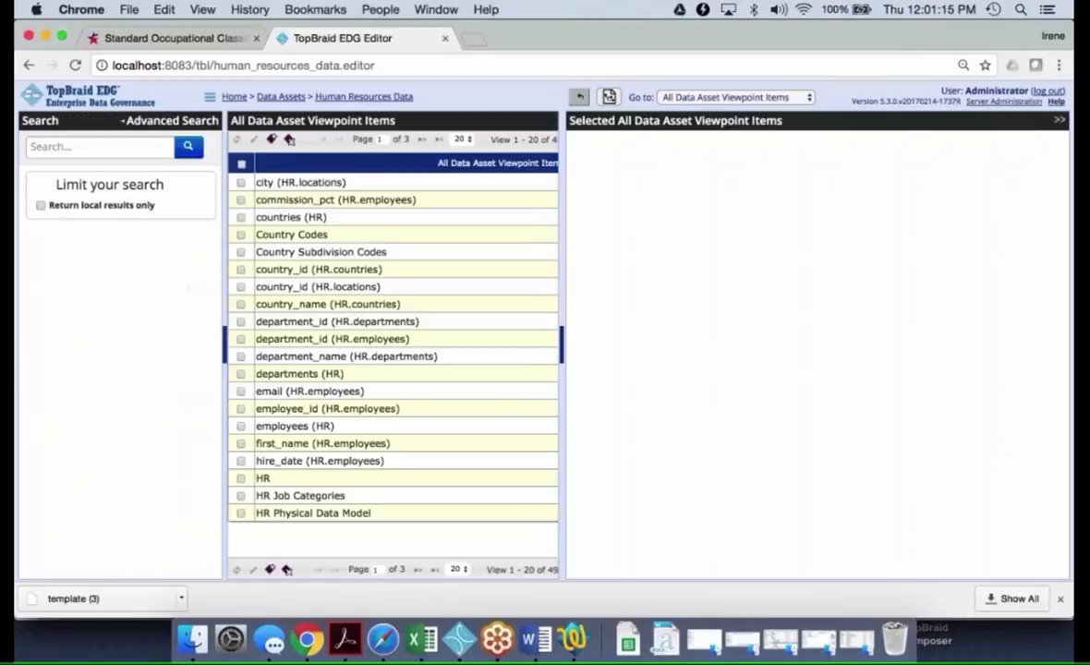
pyautogui.click(102, 145)
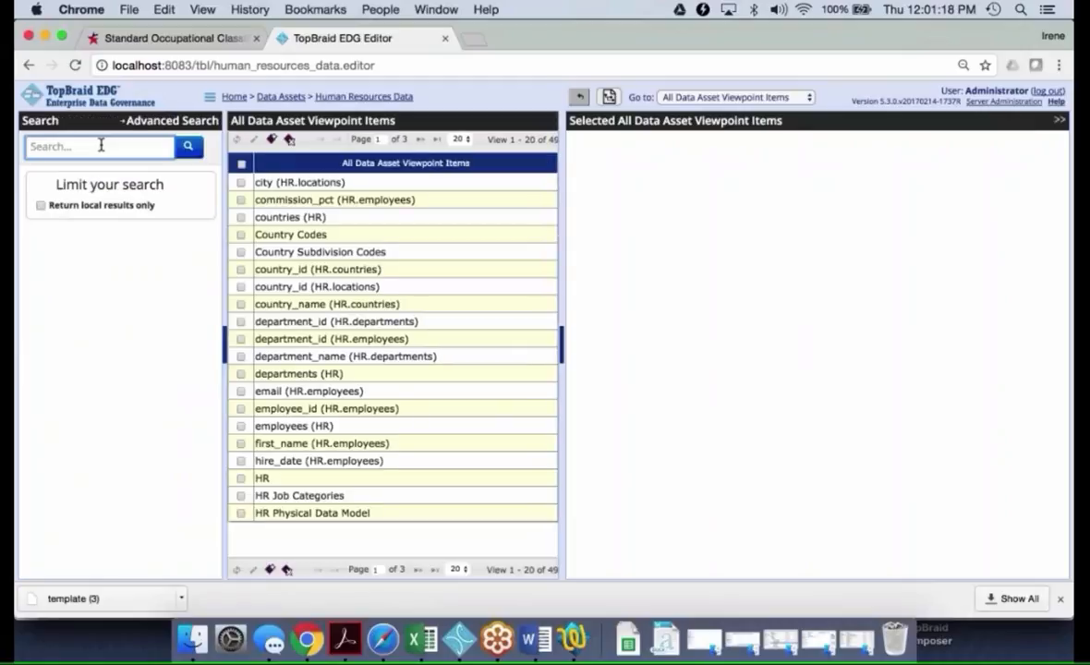
pyautogui.write('cat')
pyautogui.press('Return')
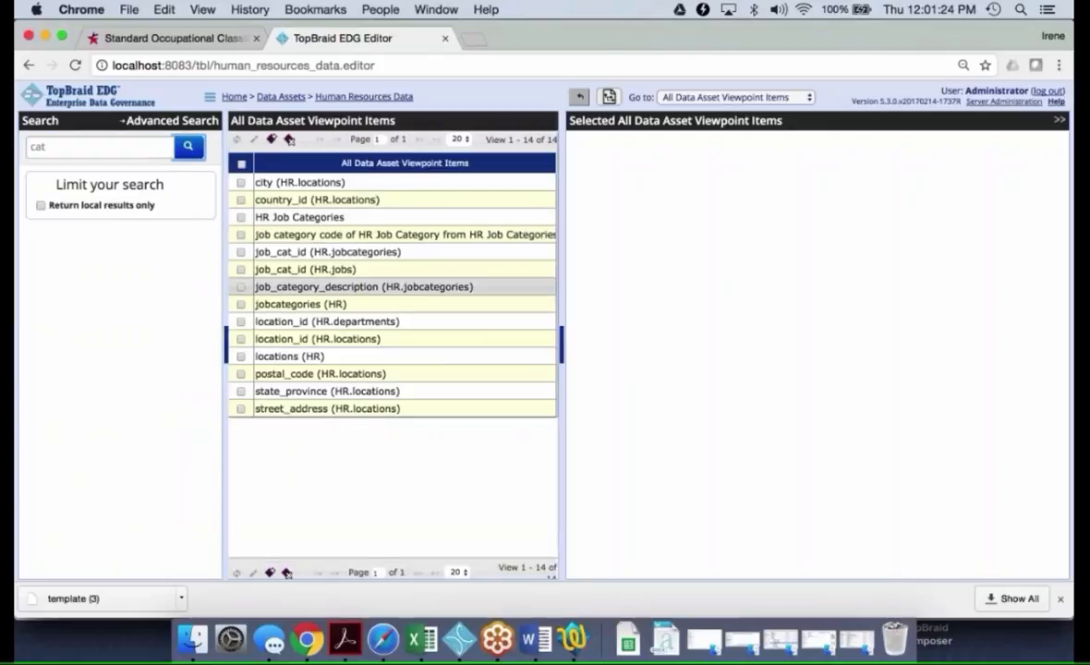
# Open the job_cat_id (HR.jobcategories) column and expand its database column metadata
pyautogui.click(288, 251)
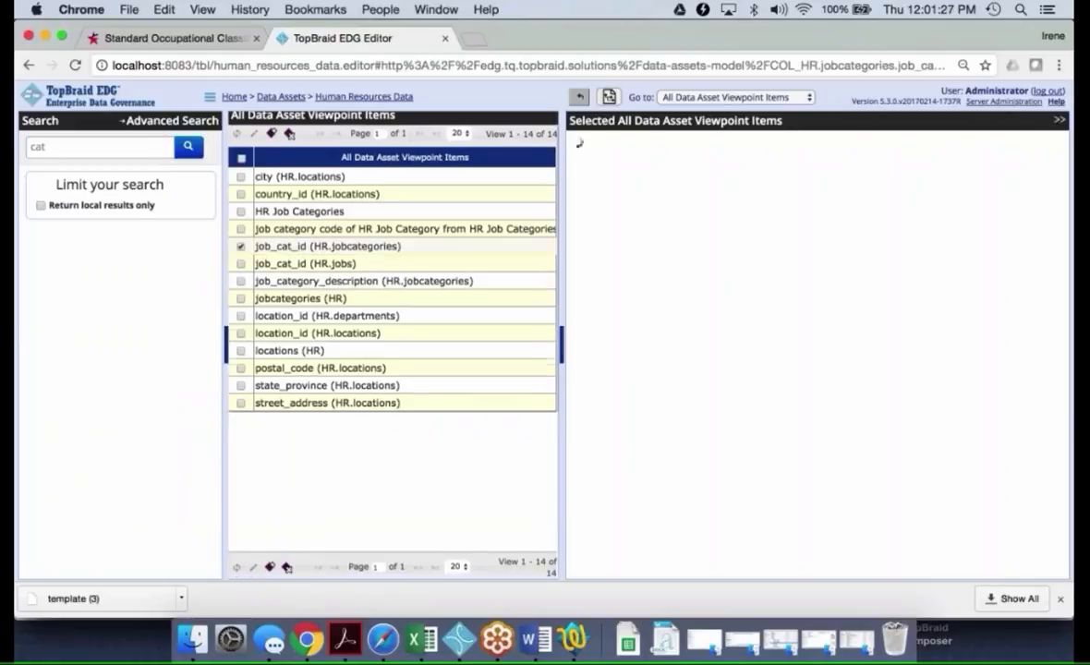
pyautogui.click(224, 349)
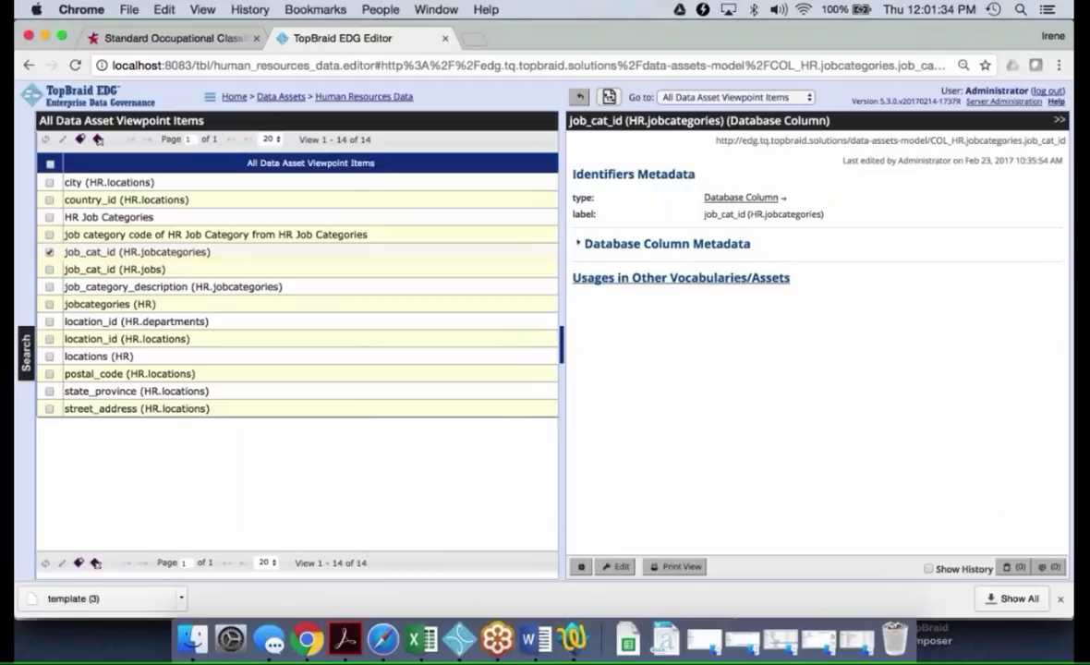
pyautogui.click(643, 244)
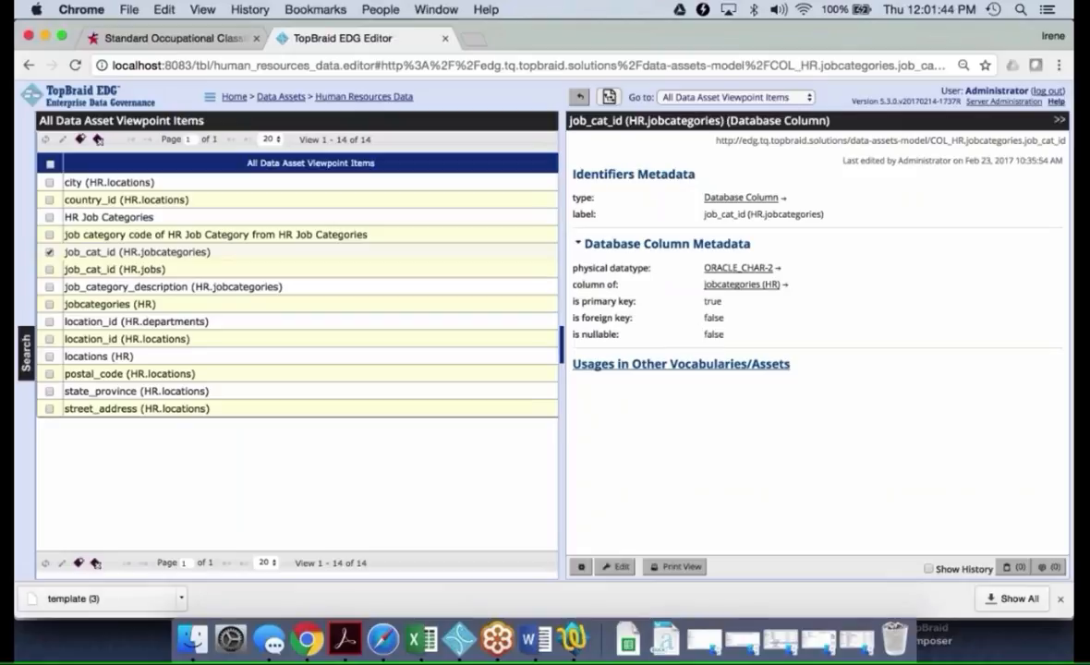
# Set the column's permissible values to "job category code of HR Job Category from HR Job Categories" and save the changes
pyautogui.click(621, 565)
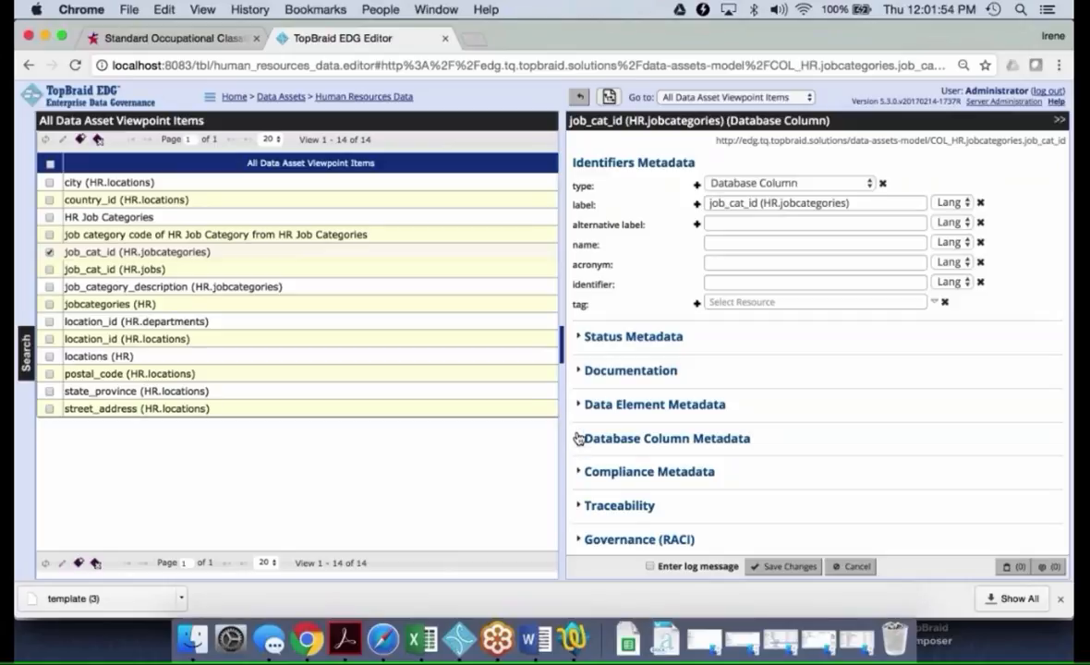
pyautogui.click(579, 405)
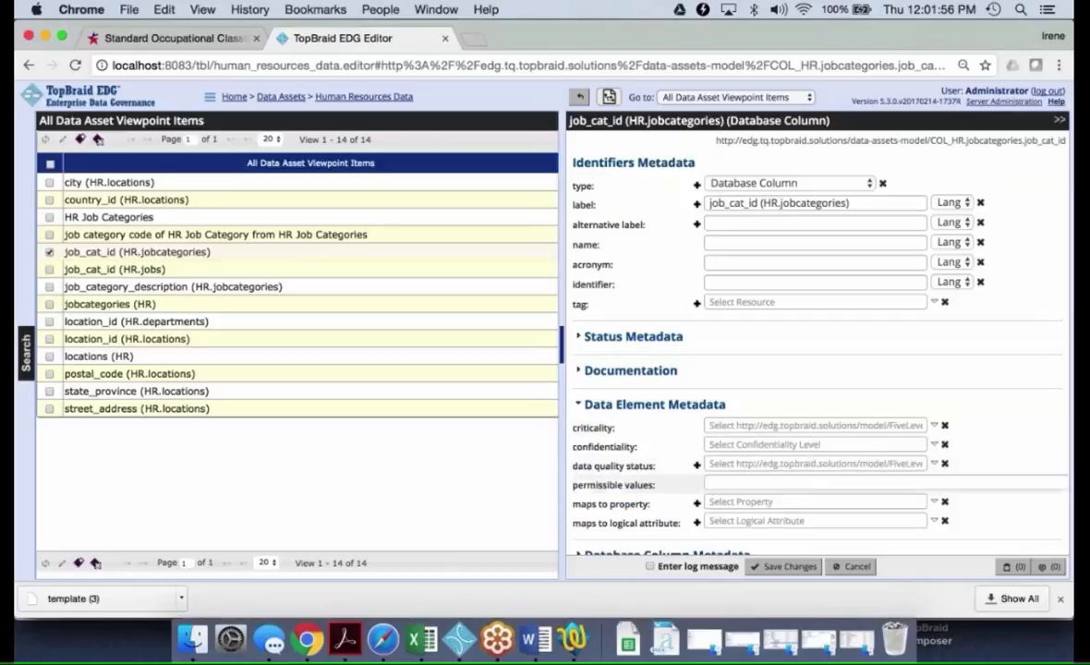
pyautogui.click(795, 485)
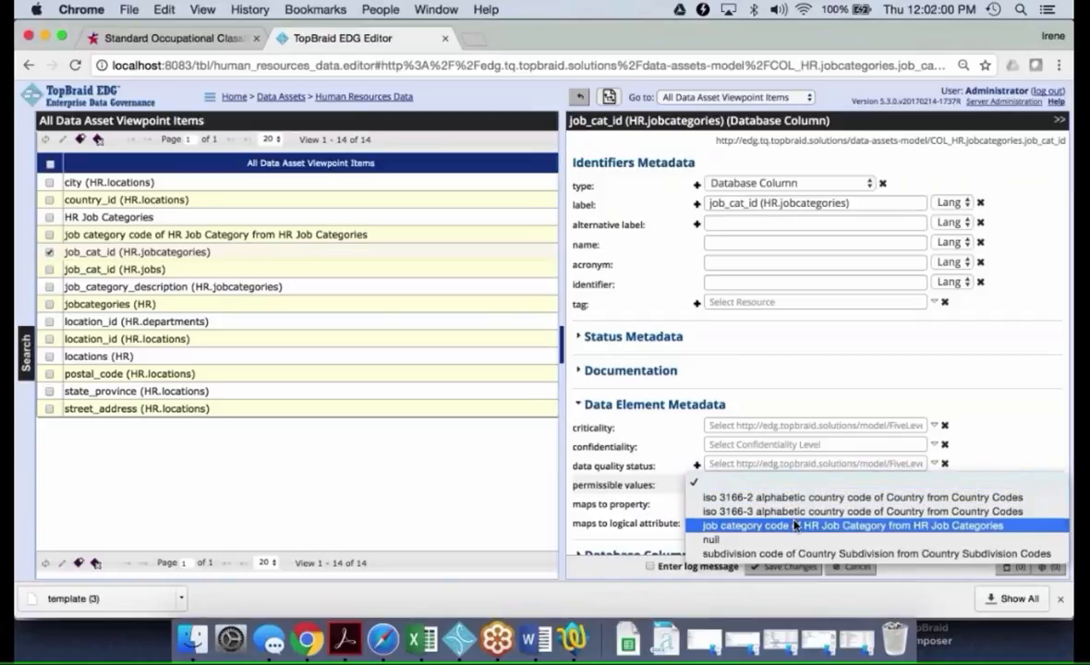
pyautogui.click(795, 524)
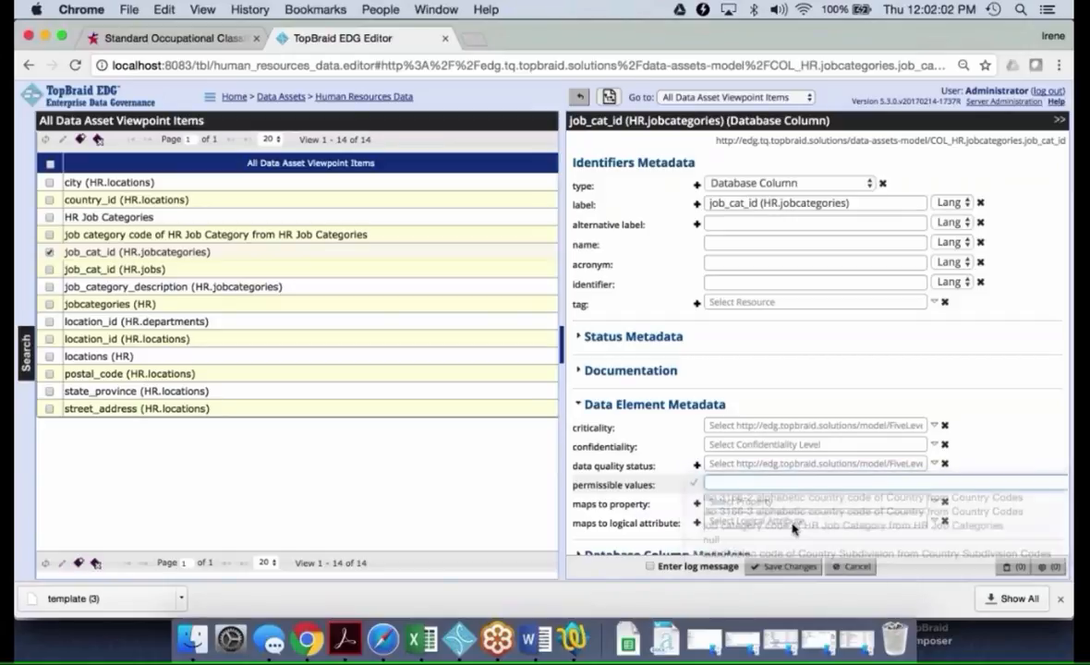
pyautogui.click(788, 566)
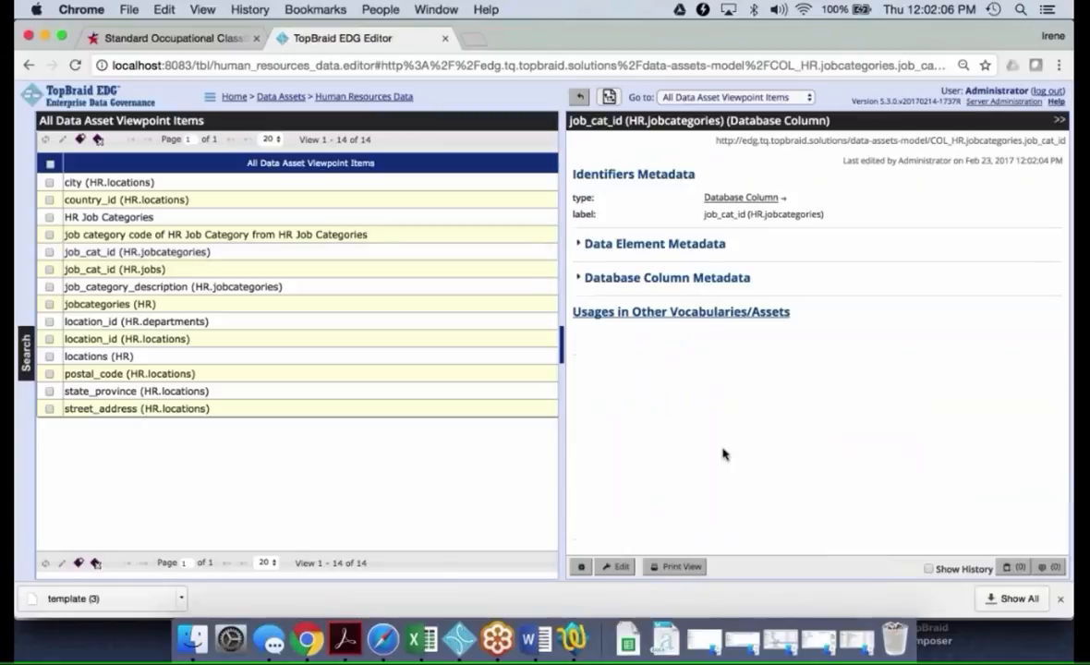
# Review the column's data element metadata and list its usages in other vocabularies and assets
pyautogui.click(579, 244)
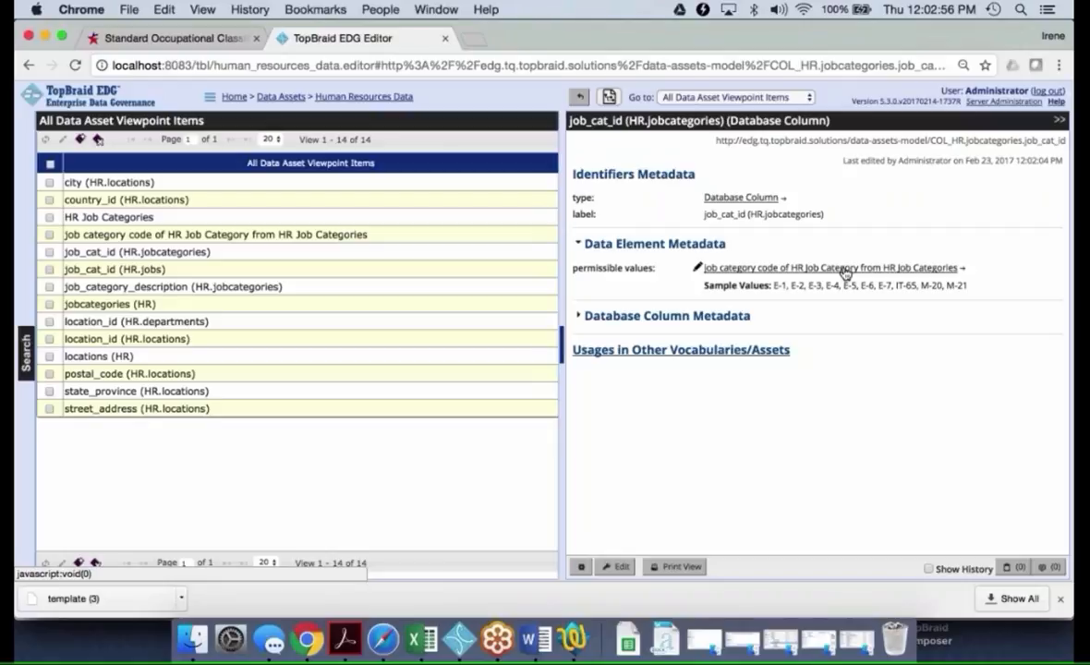
pyautogui.click(724, 354)
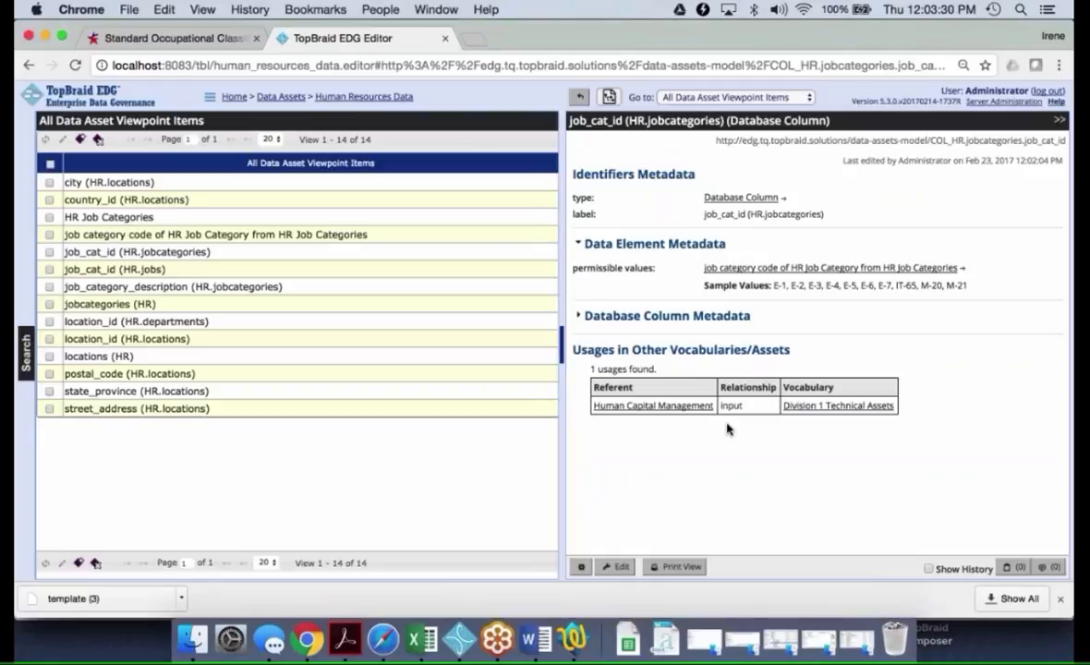
# Go to the Division 1 Technical Assets collection and view the Human Capital Management business application
pyautogui.click(211, 97)
pyautogui.moveTo(231, 170)
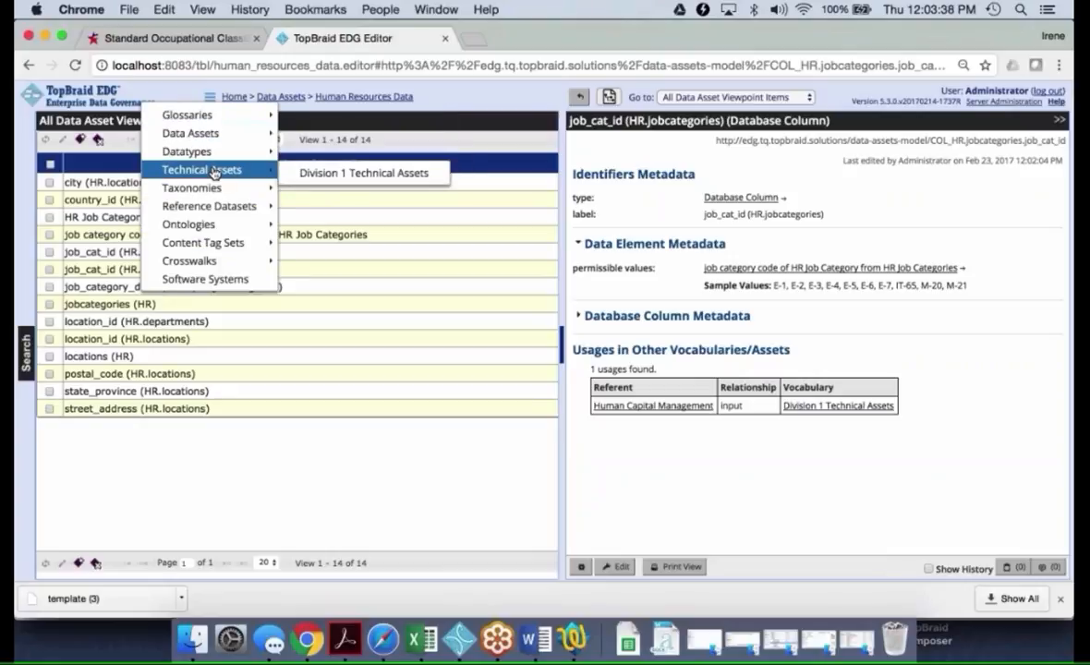
pyautogui.click(325, 174)
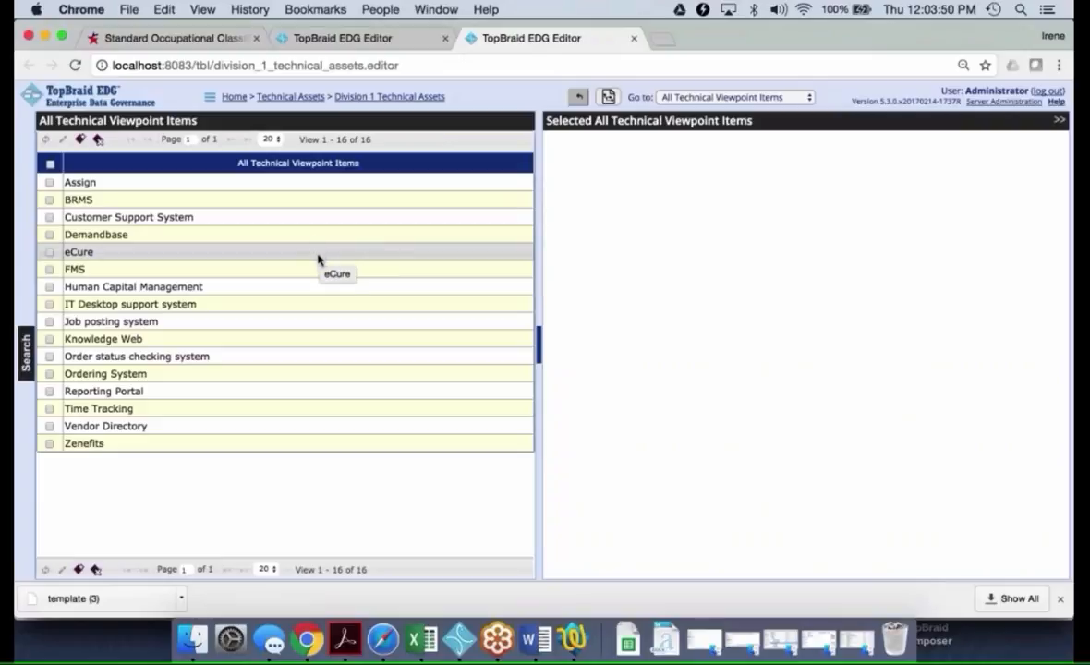
pyautogui.click(253, 290)
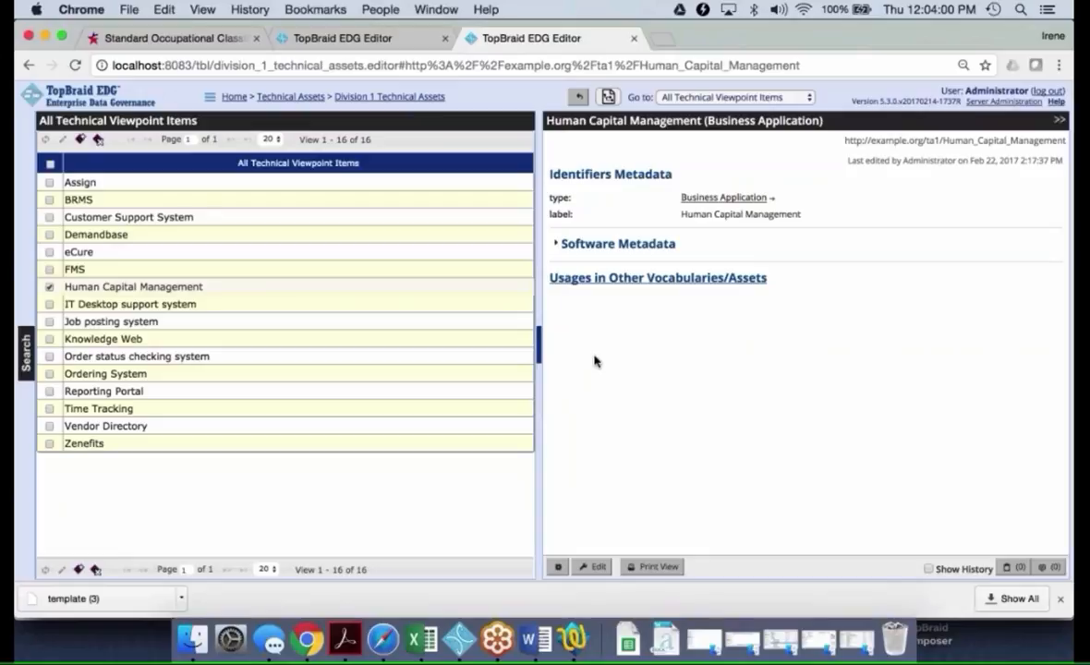
# Open Human Capital Management for editing and examine its configuration and business application metadata fields
pyautogui.click(599, 568)
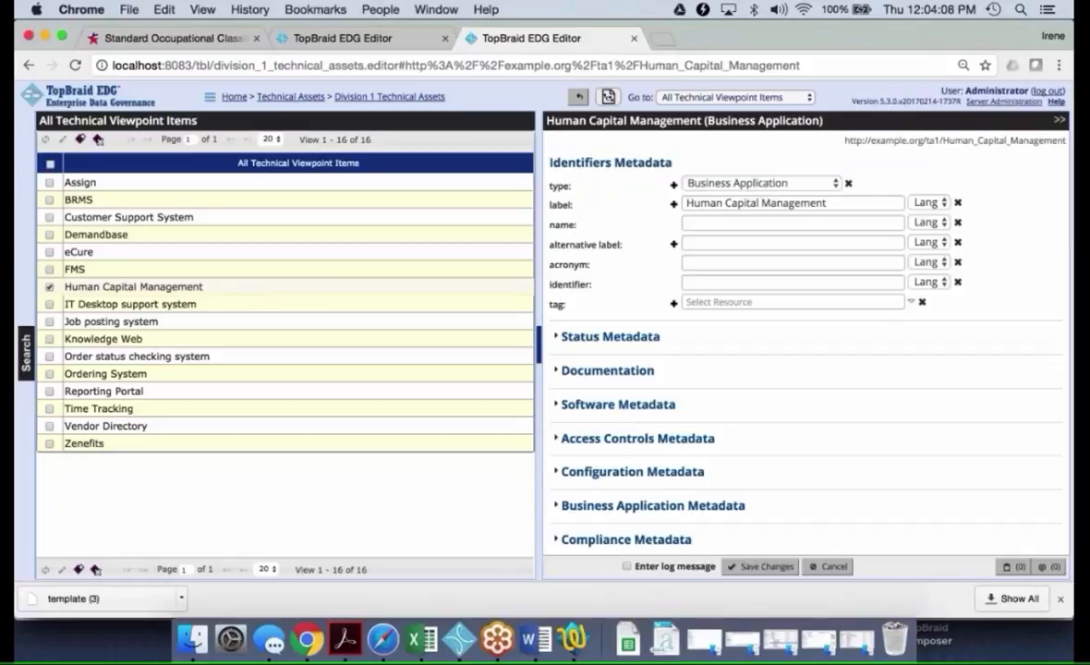
pyautogui.click(632, 472)
pyautogui.scroll(-5, 803, 410)
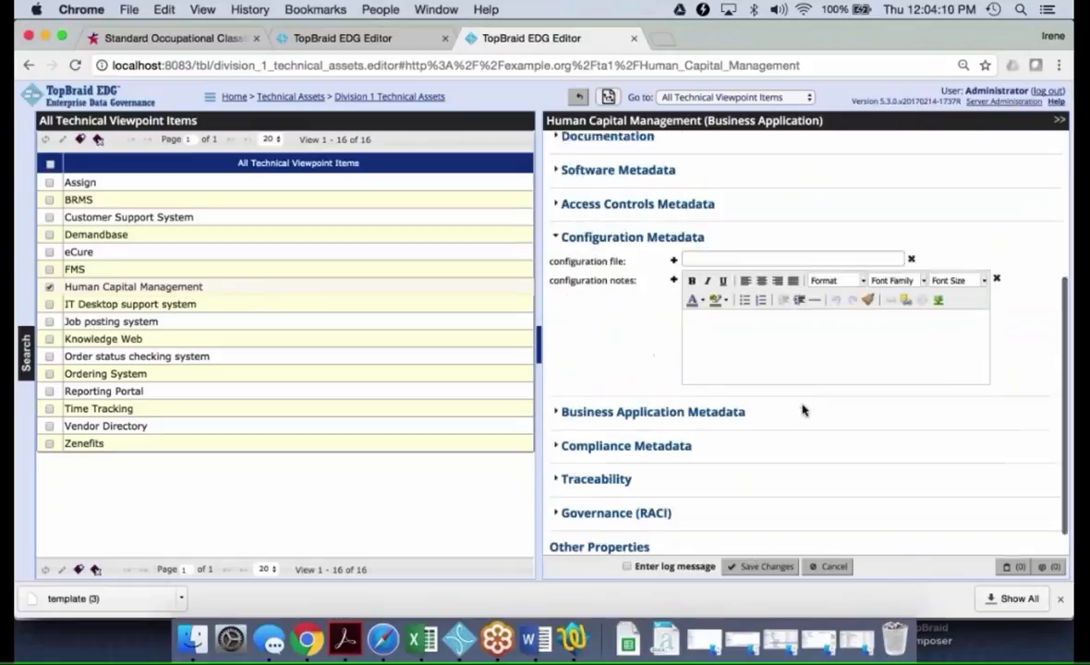
pyautogui.click(573, 398)
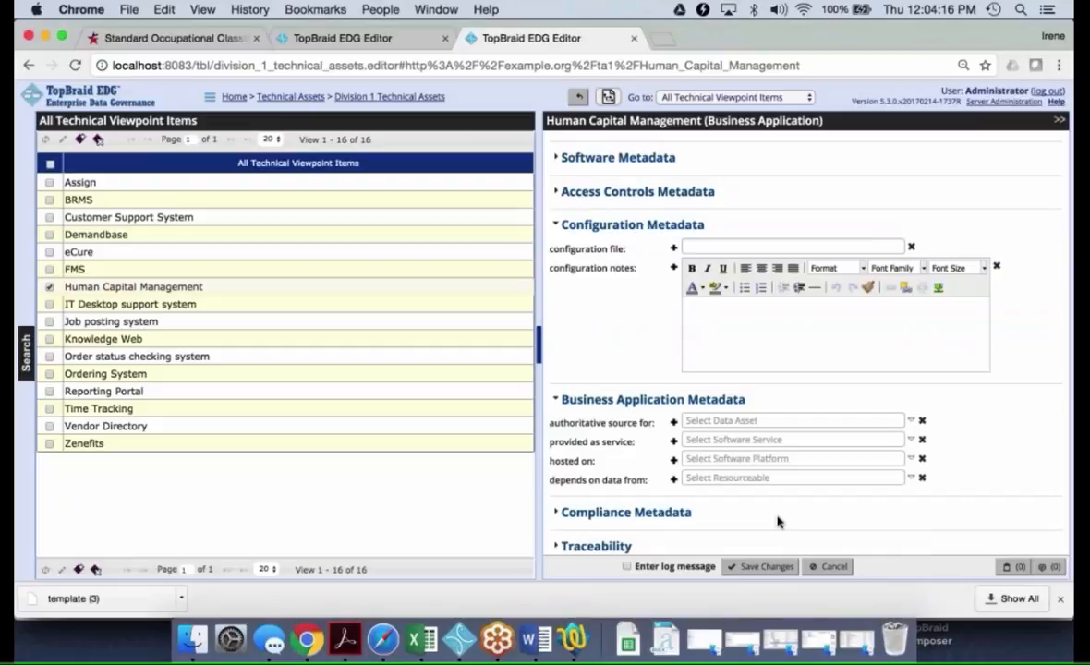
pyautogui.scroll(3, 778, 522)
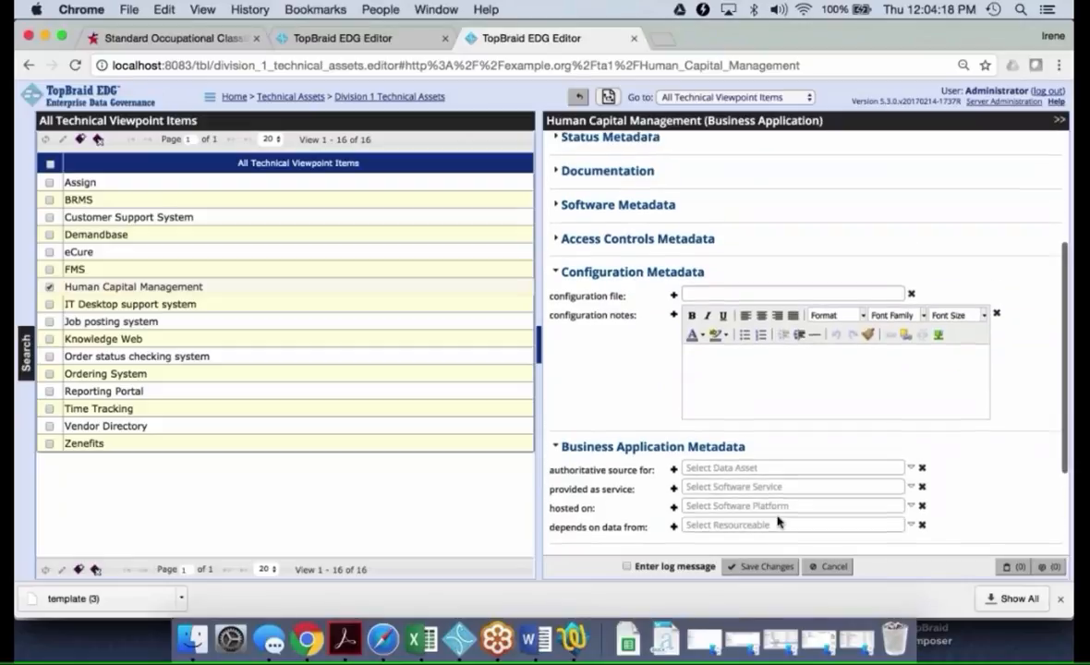
pyautogui.scroll(1, 778, 522)
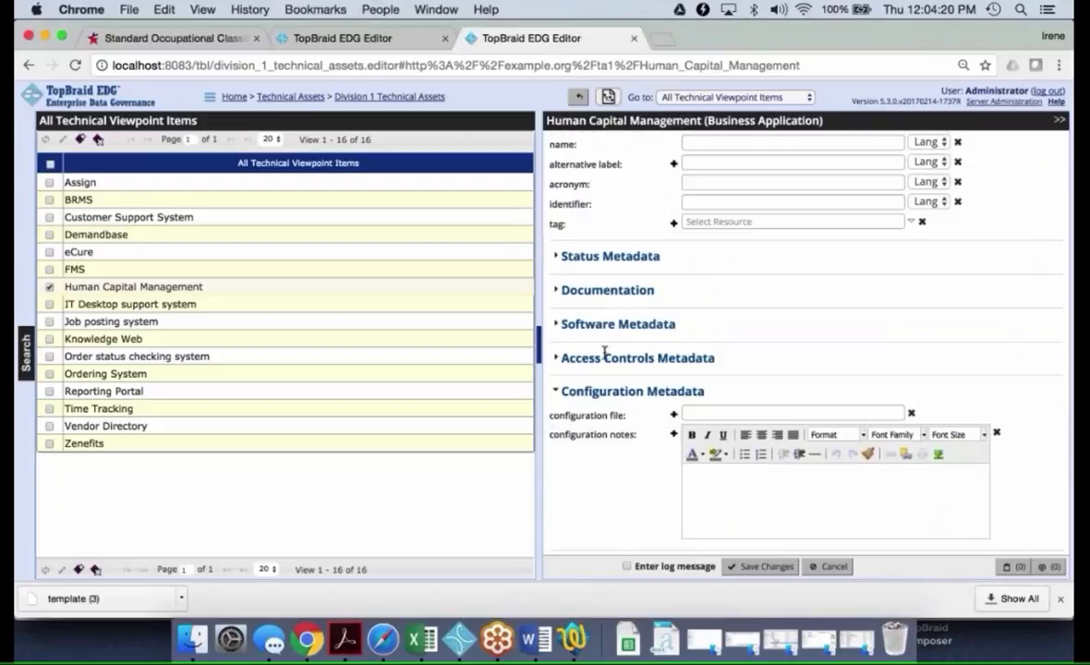
# Expand the application's software metadata and examine its input, output and other data-related fields
pyautogui.click(557, 325)
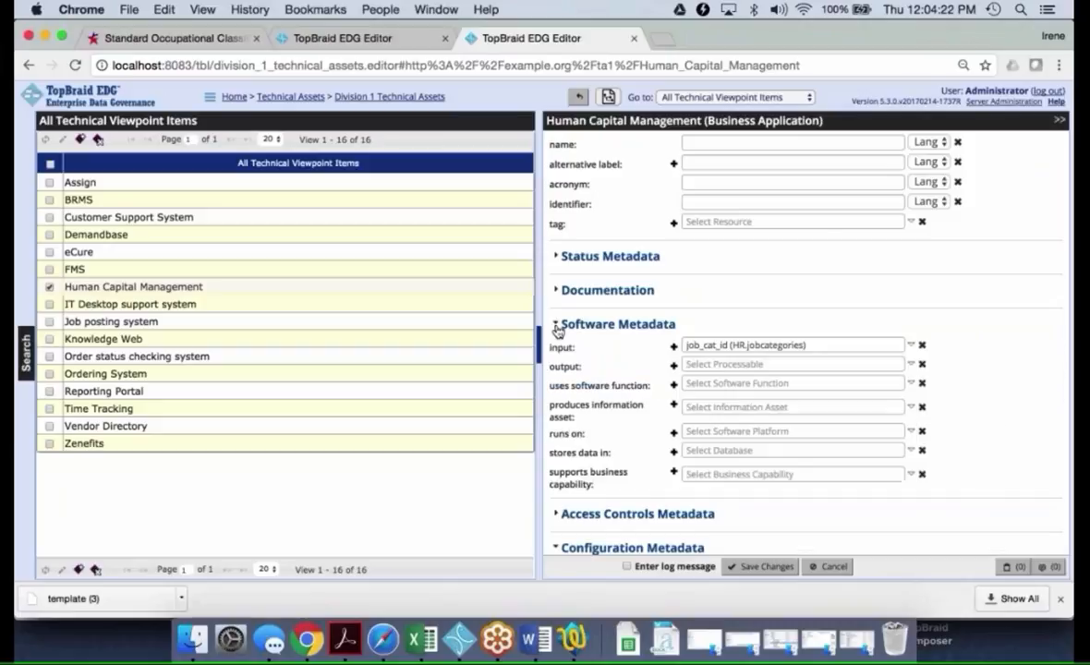
pyautogui.scroll(-2, 835, 308)
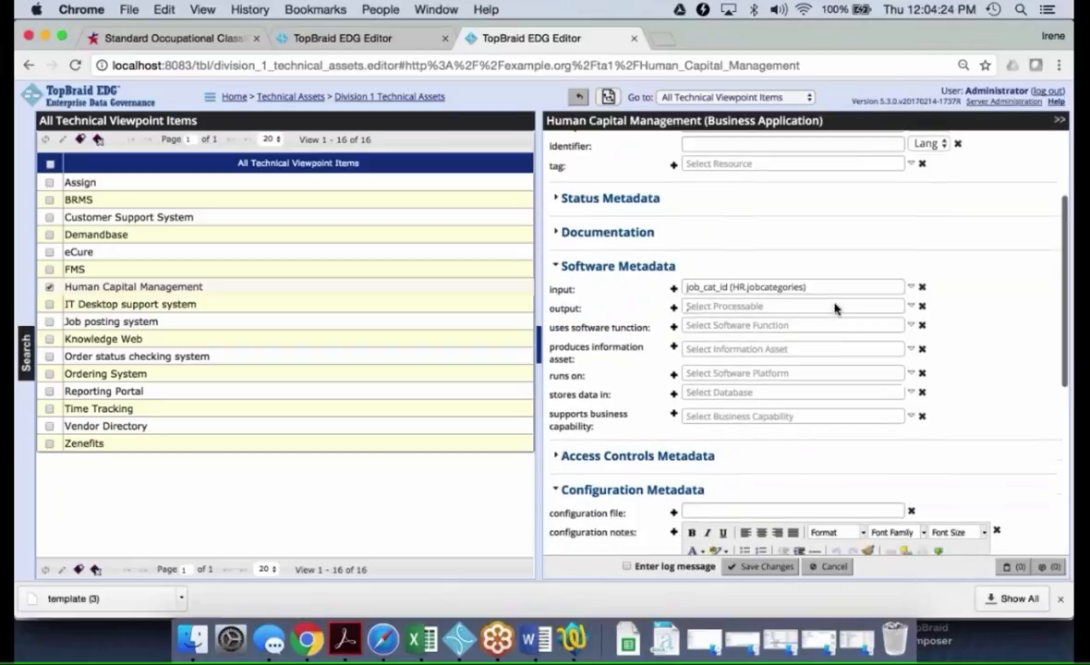
pyautogui.scroll(-2, 836, 309)
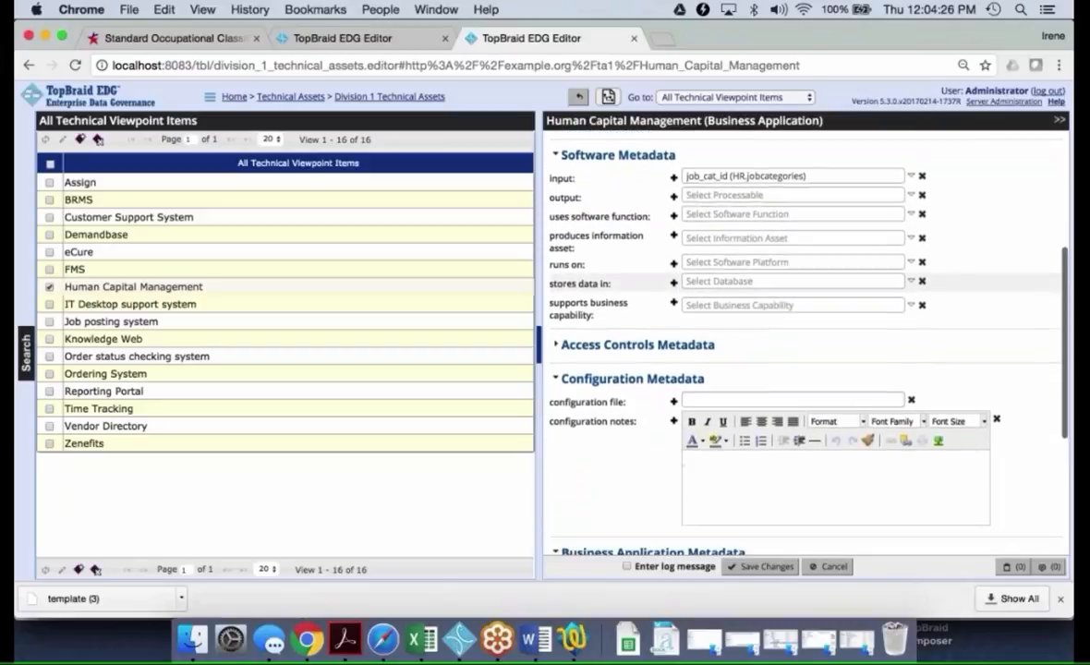
pyautogui.scroll(-1, 836, 303)
pyautogui.scroll(1, 832, 296)
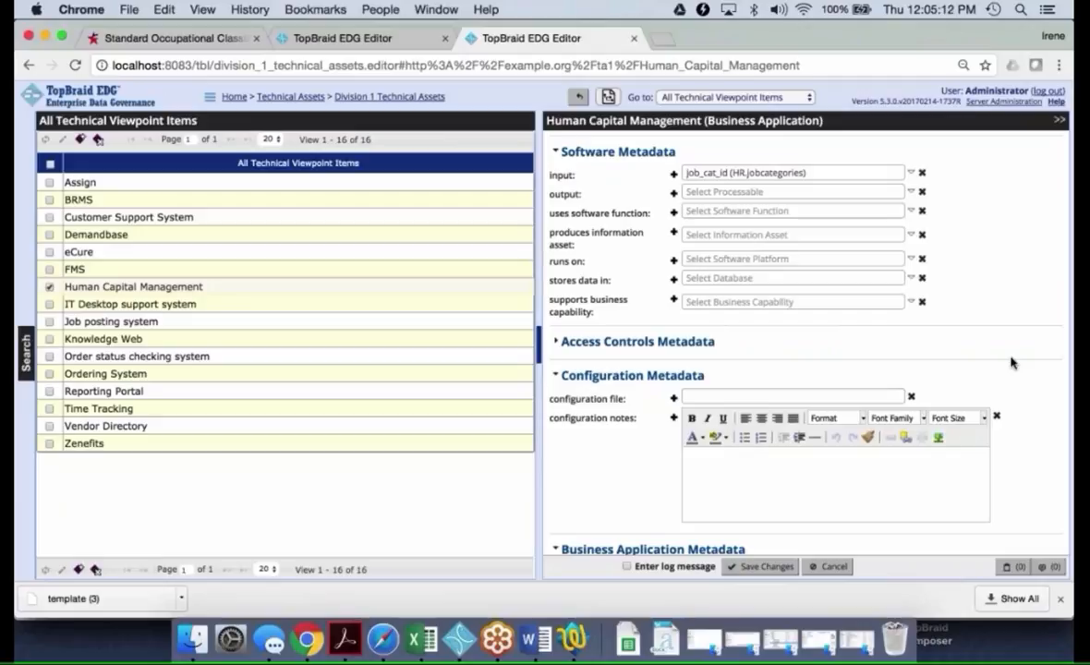
# Discard the edit of Human Capital Management and display the application's NeighborGram
pyautogui.click(827, 568)
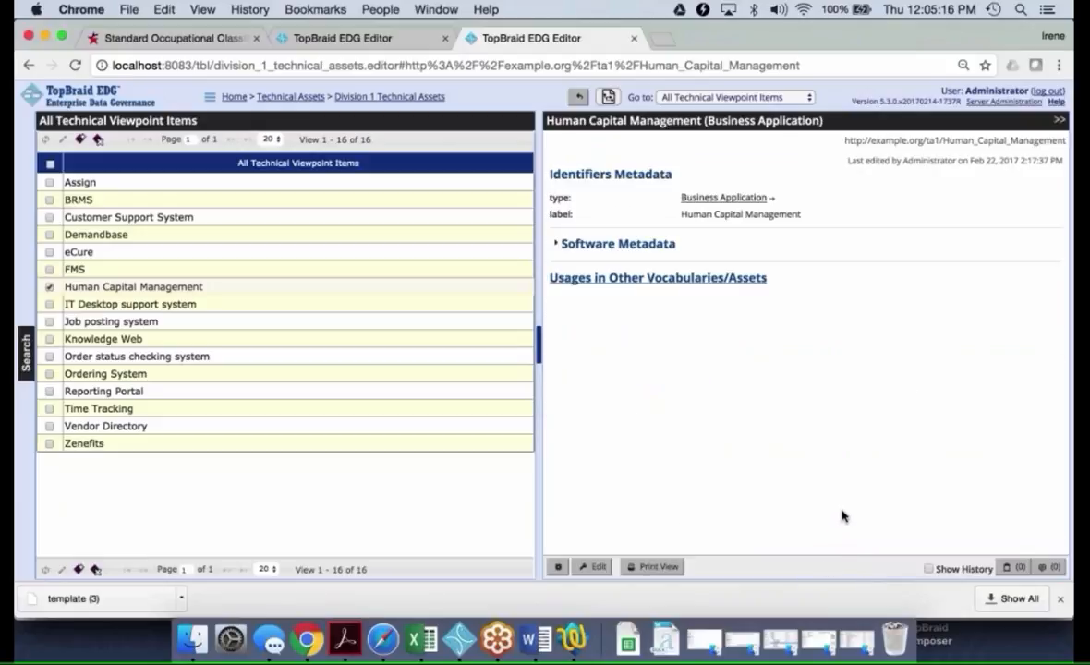
pyautogui.click(557, 569)
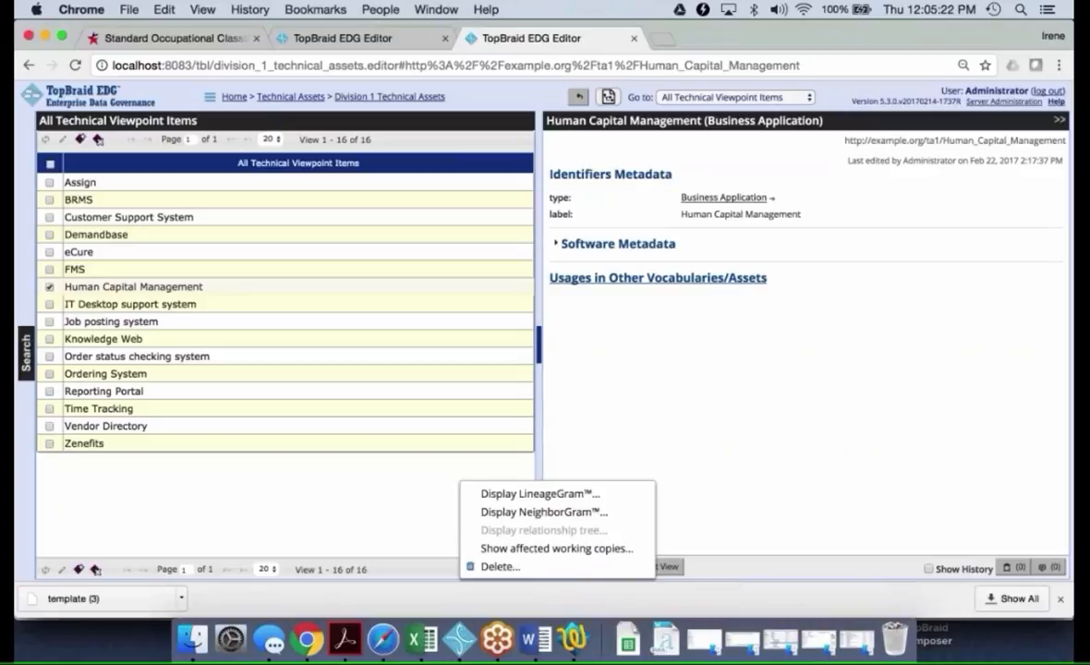
pyautogui.click(569, 514)
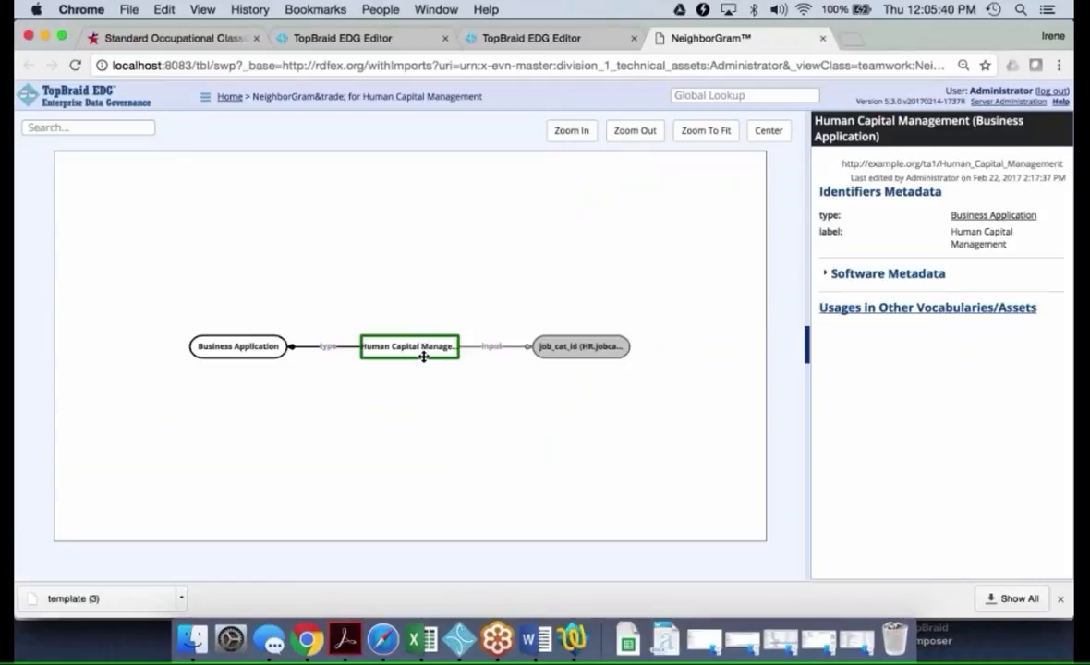
# Expand the job_cat_id (HR.jobcategories) node in the NeighborGram, followed by its permissible values node for the HR job category code
pyautogui.click(585, 348)
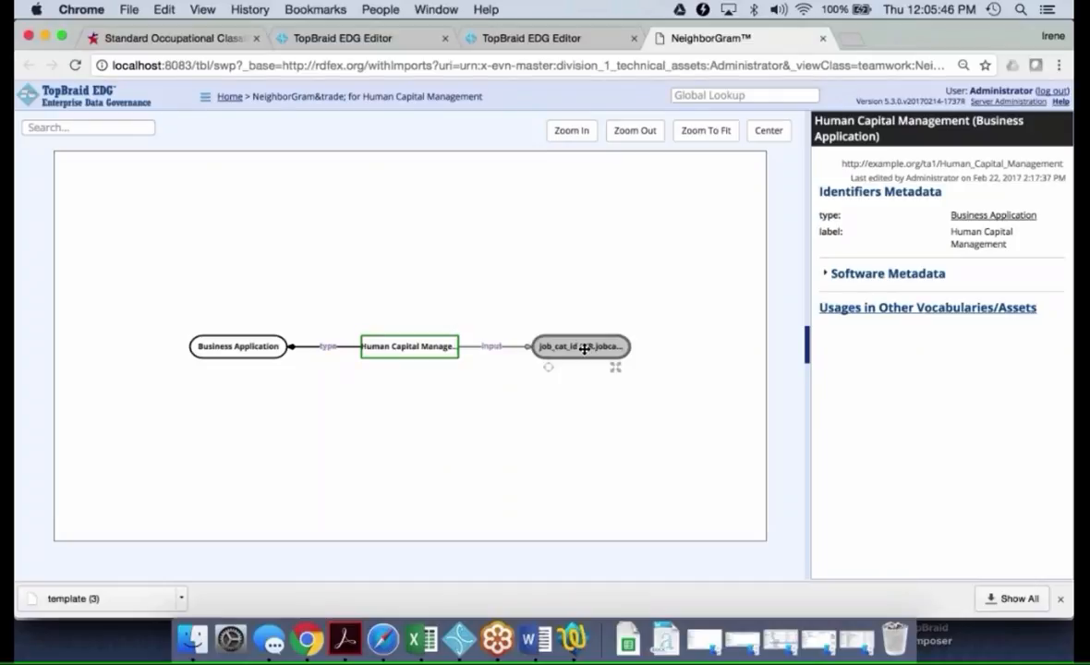
pyautogui.click(617, 370)
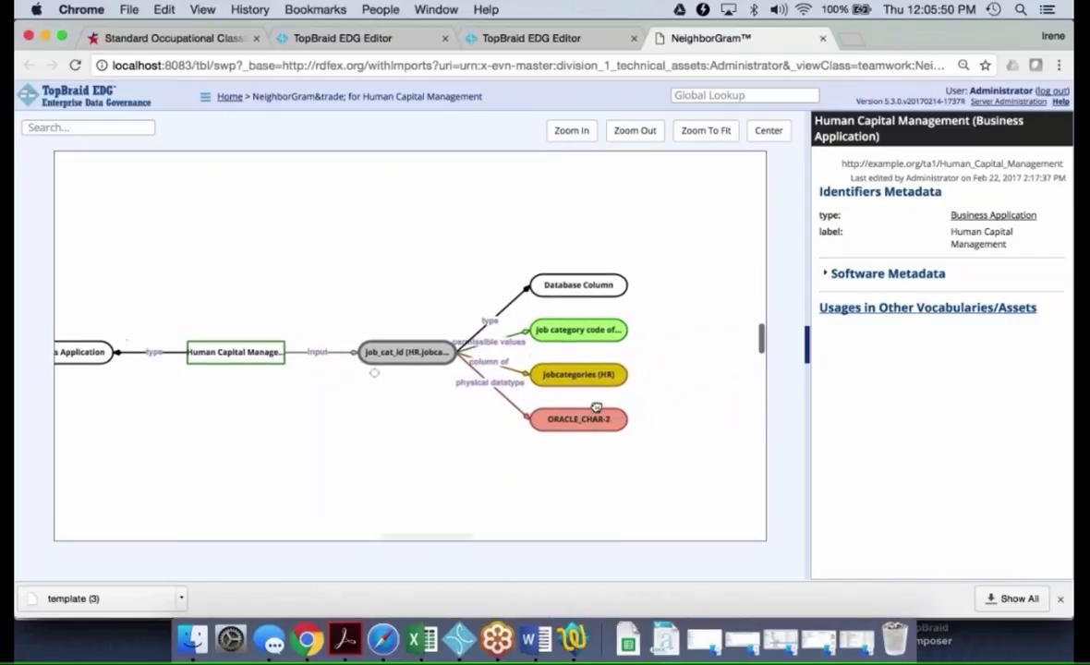
pyautogui.click(587, 327)
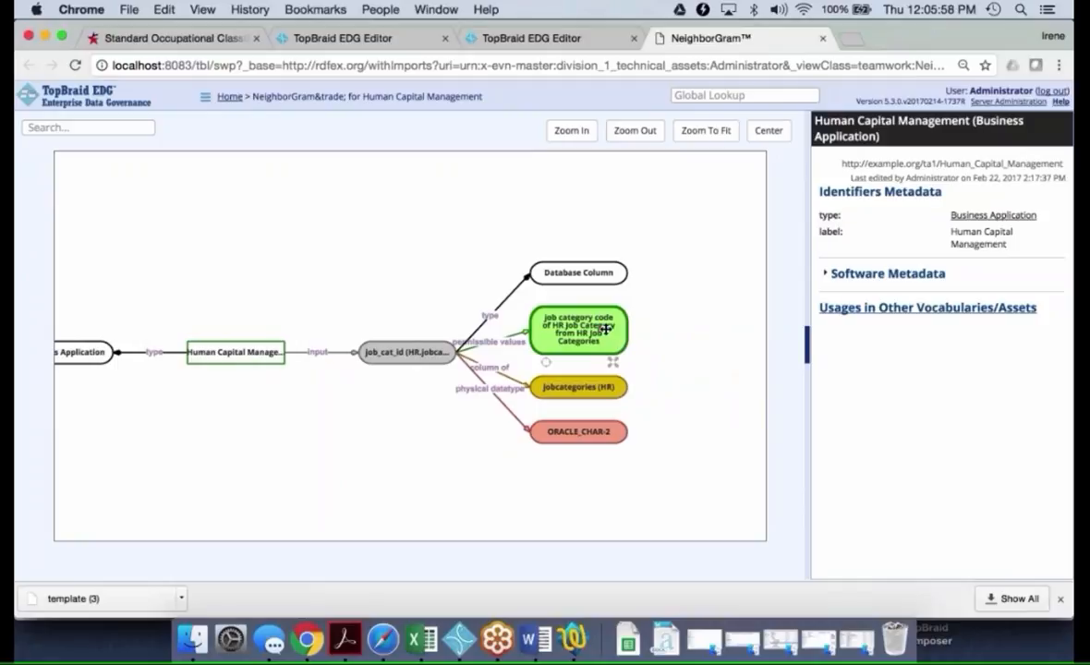
pyautogui.click(614, 365)
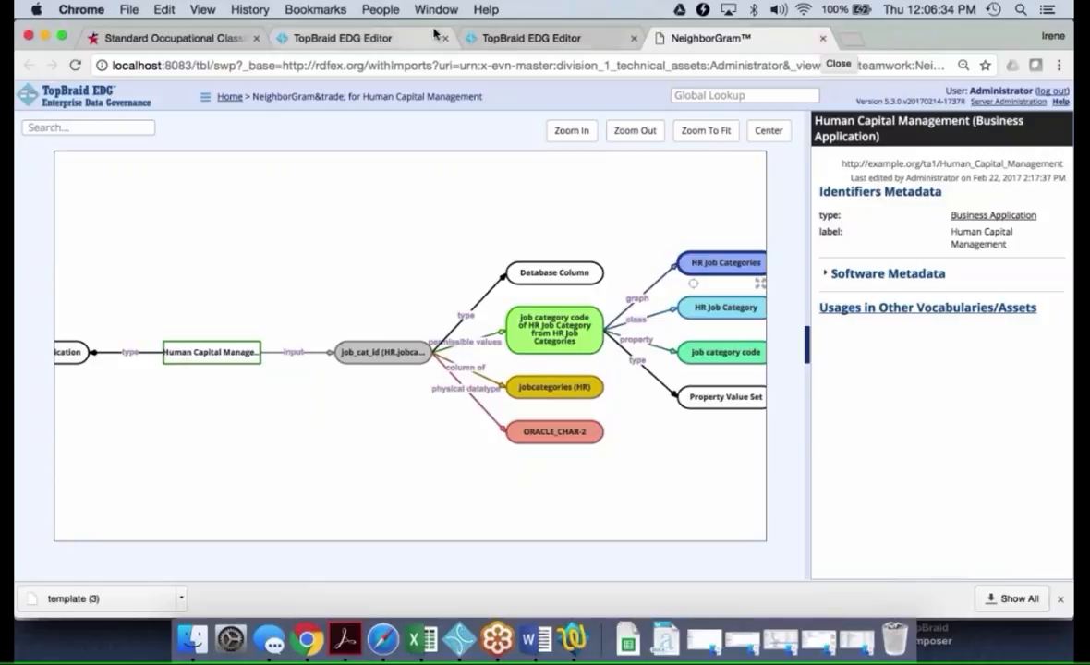
# Return to the EDG home page and open the metadata of the HR Job Categories reference dataset
pyautogui.click(369, 40)
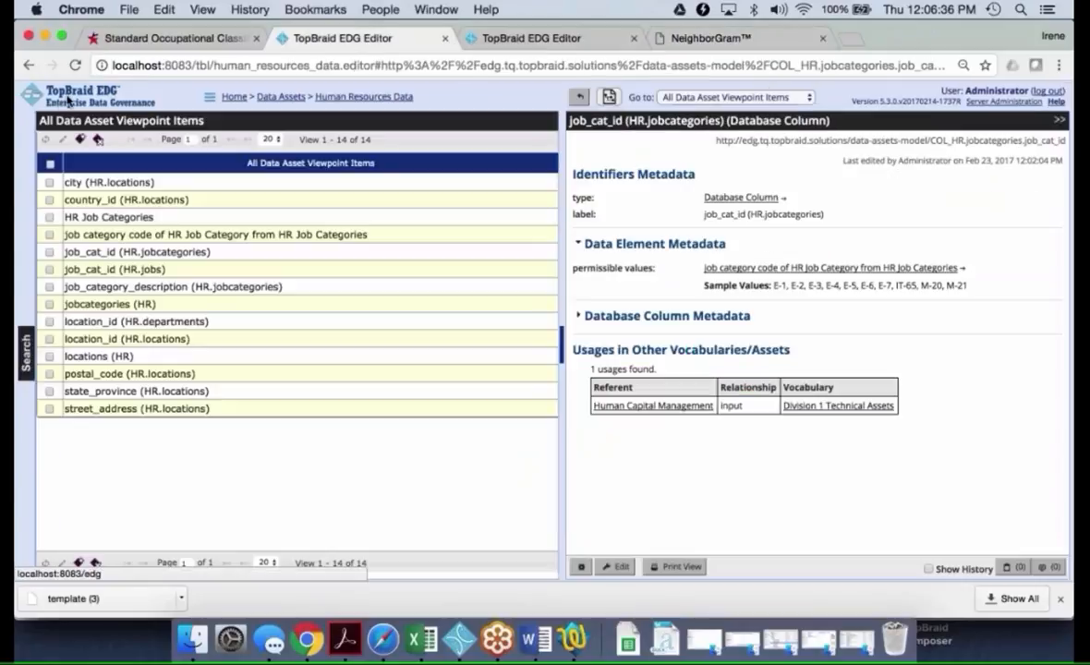
pyautogui.click(233, 97)
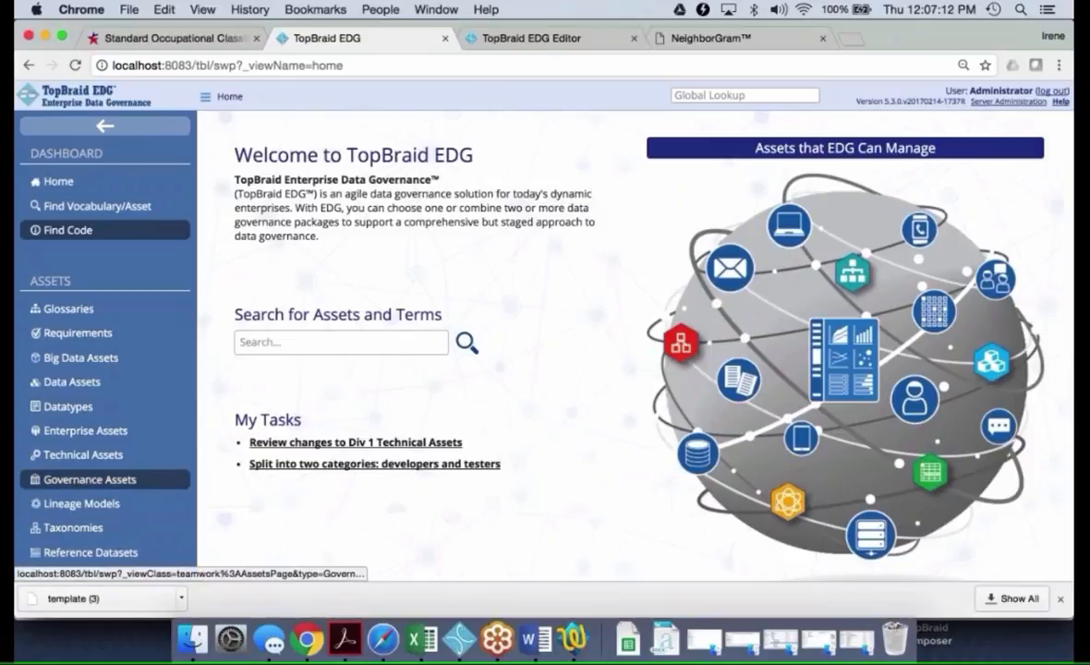
pyautogui.scroll(-1, 90, 479)
pyautogui.scroll(-3, 91, 480)
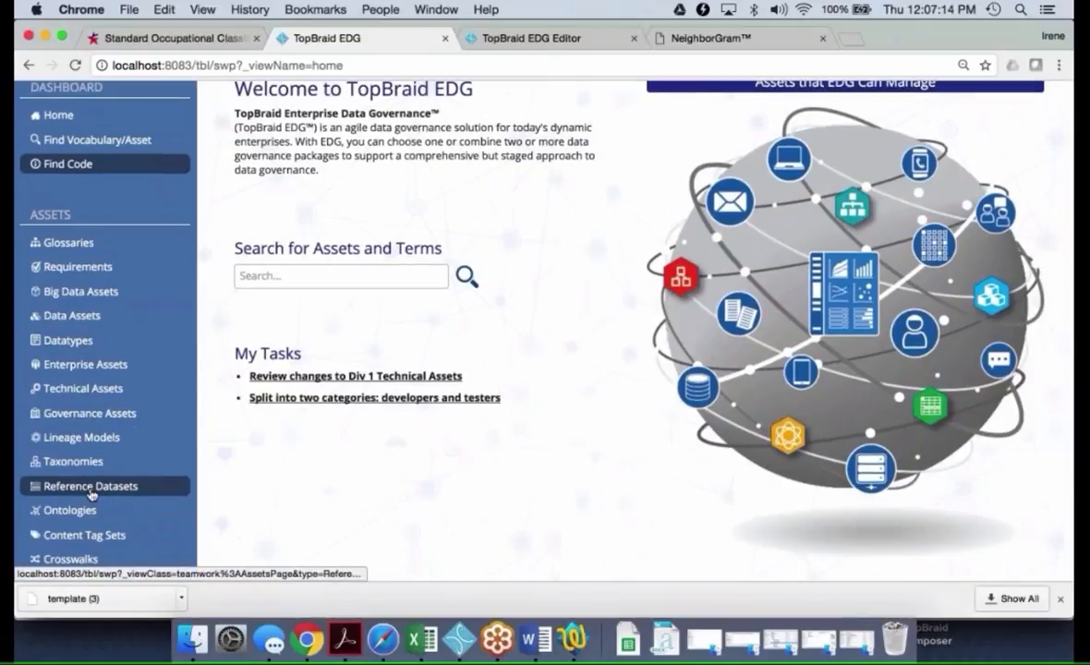
pyautogui.click(92, 489)
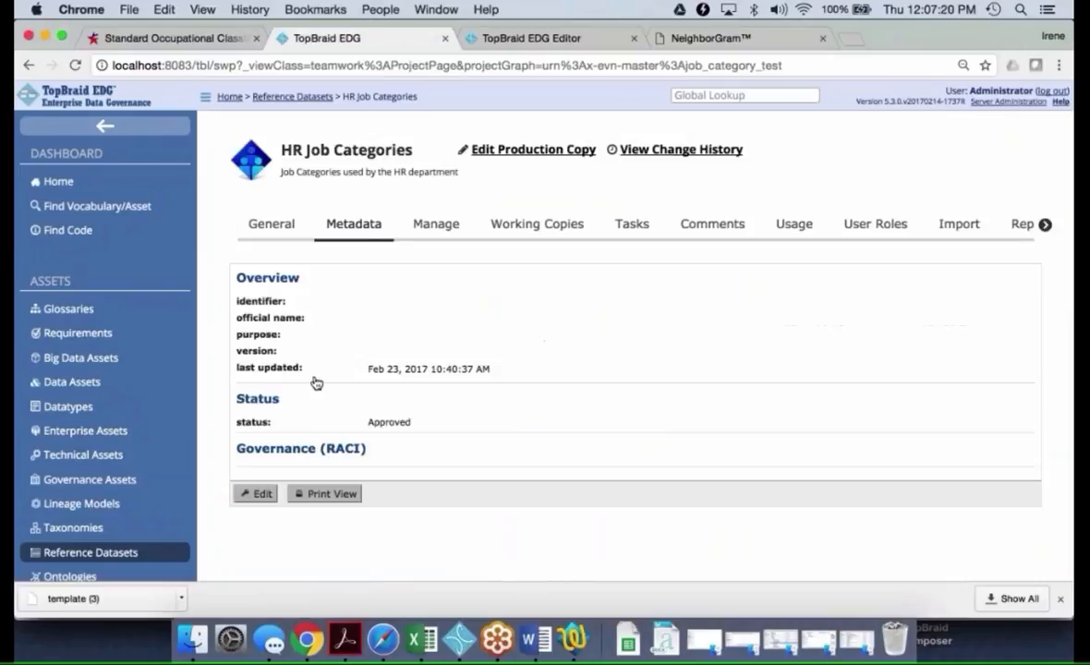
# Review the tasks and recent comments recorded for the HR Job Categories dataset
pyautogui.click(633, 227)
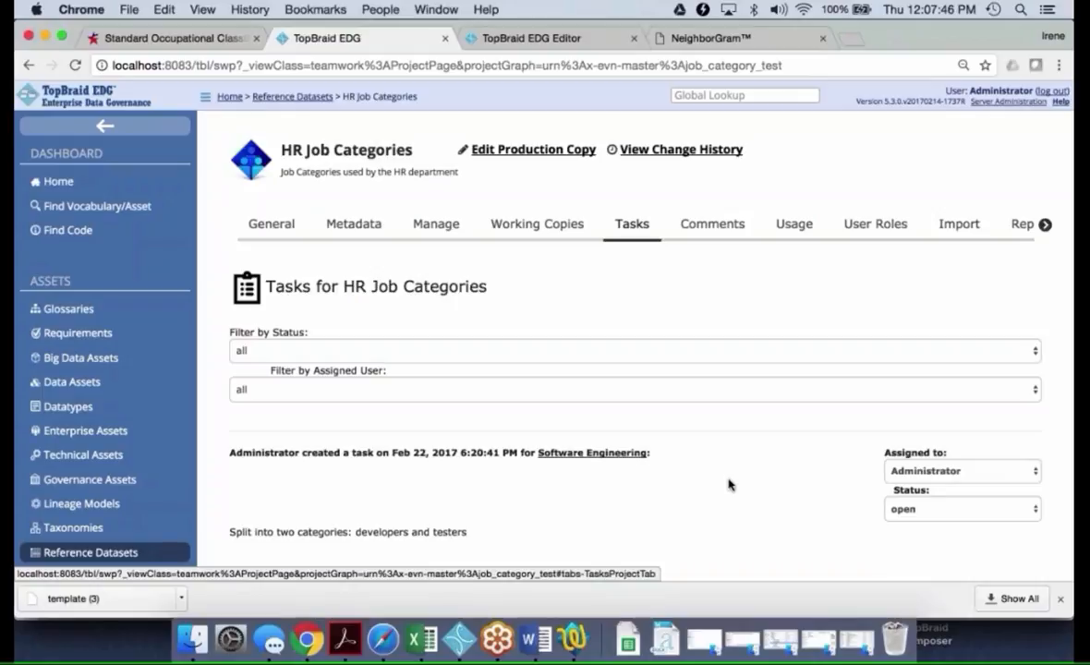
pyautogui.click(707, 227)
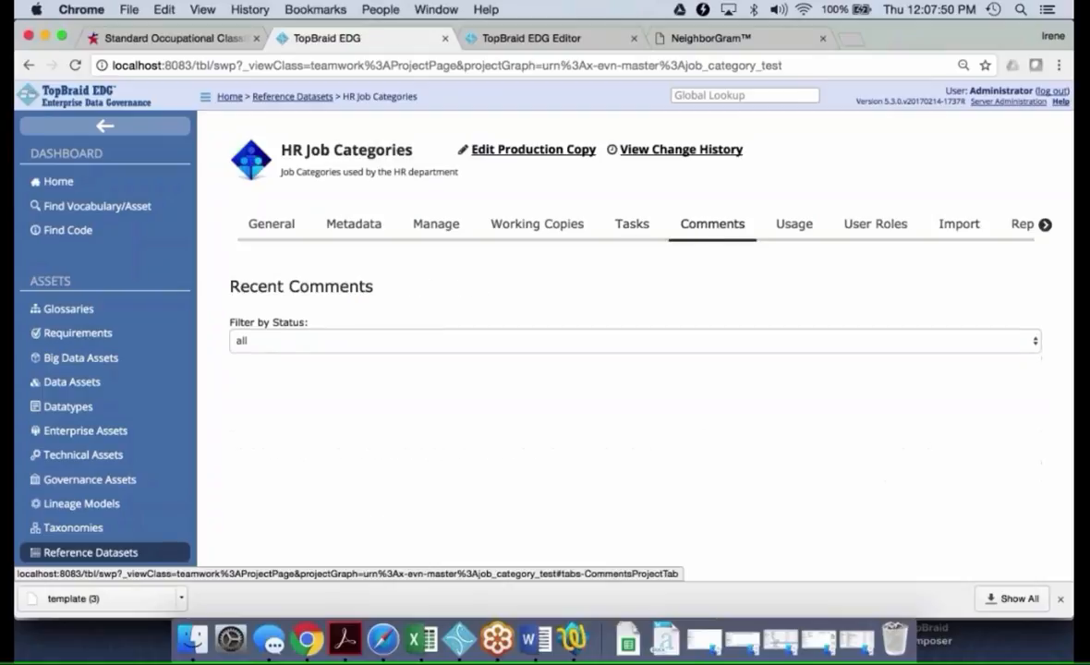
pyautogui.scroll(-2, 675, 409)
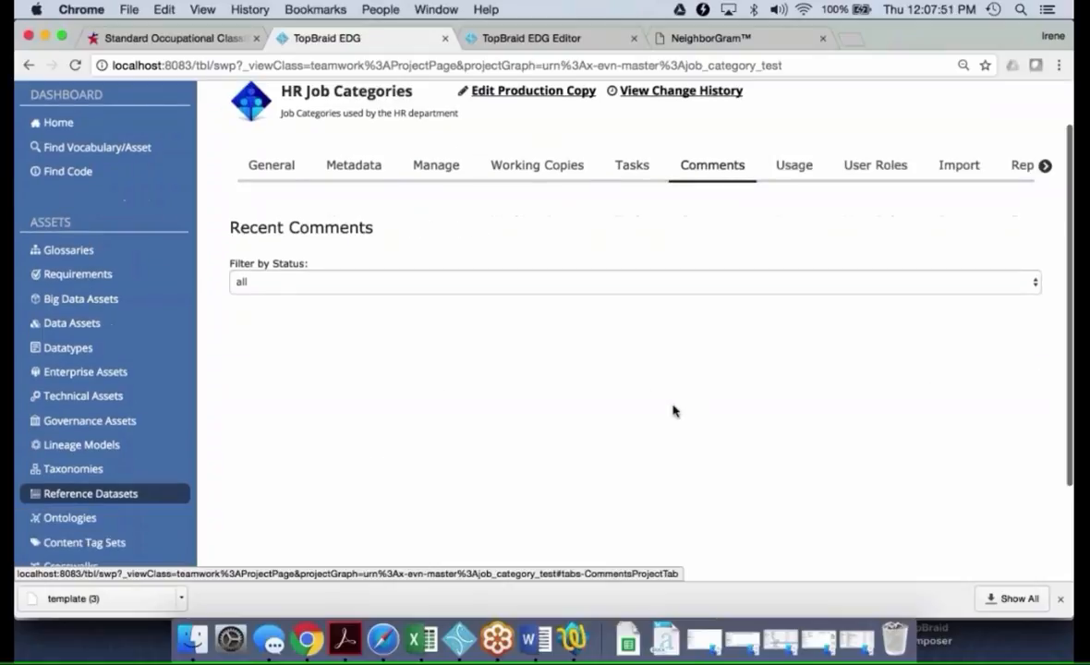
pyautogui.scroll(2, 674, 412)
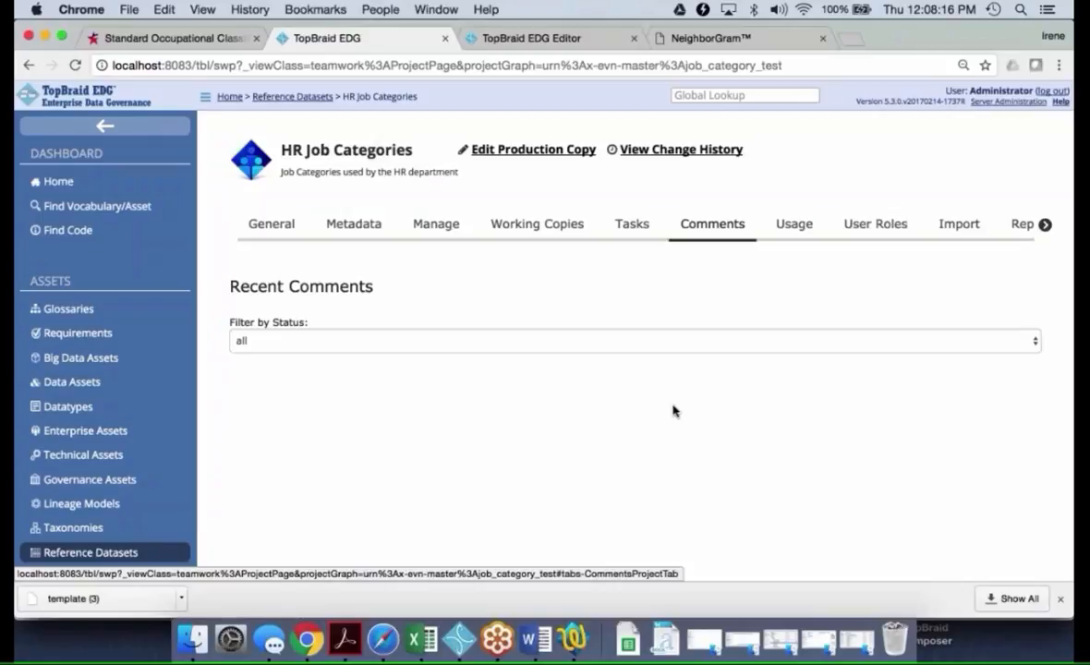
pyautogui.click(1058, 63)
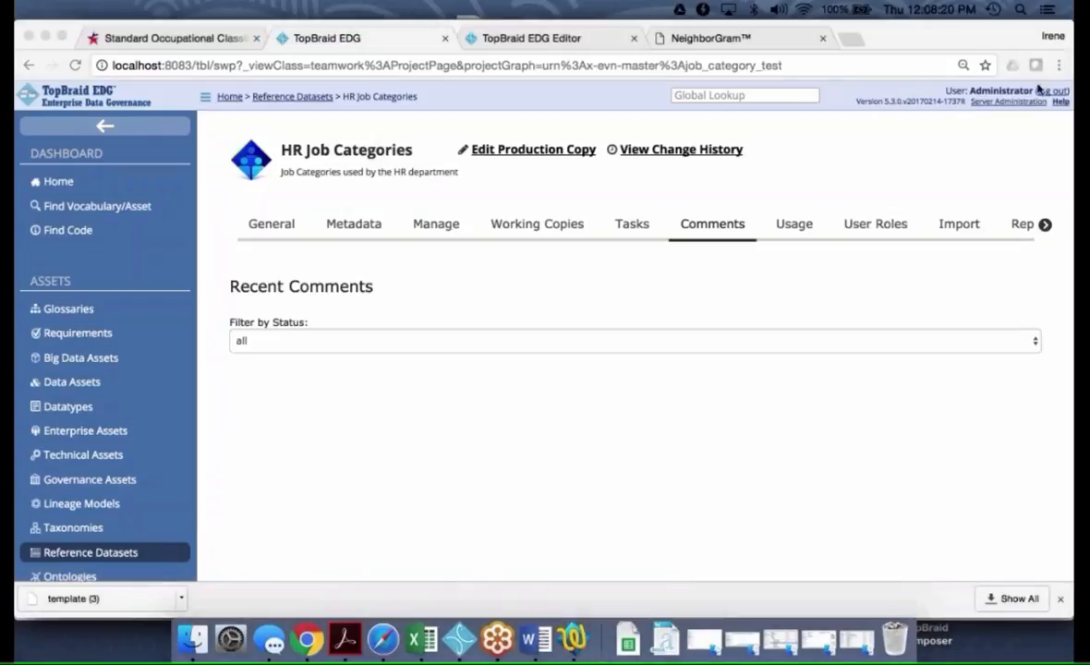